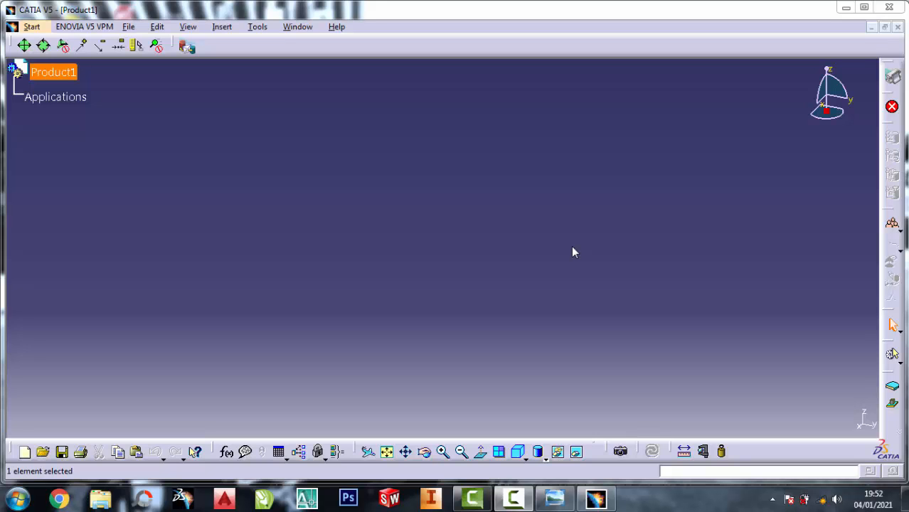
Look over the bracket's reference drawing and add a new part to the product in the Part Design workbench.
{"action": "left_click", "coordinate": [554, 498]}
{"action": "scroll", "coordinate": [655, 204], "scroll_direction": "up", "scroll_amount": 2}
{"action": "scroll", "coordinate": [656, 205], "scroll_direction": "up", "scroll_amount": 1}
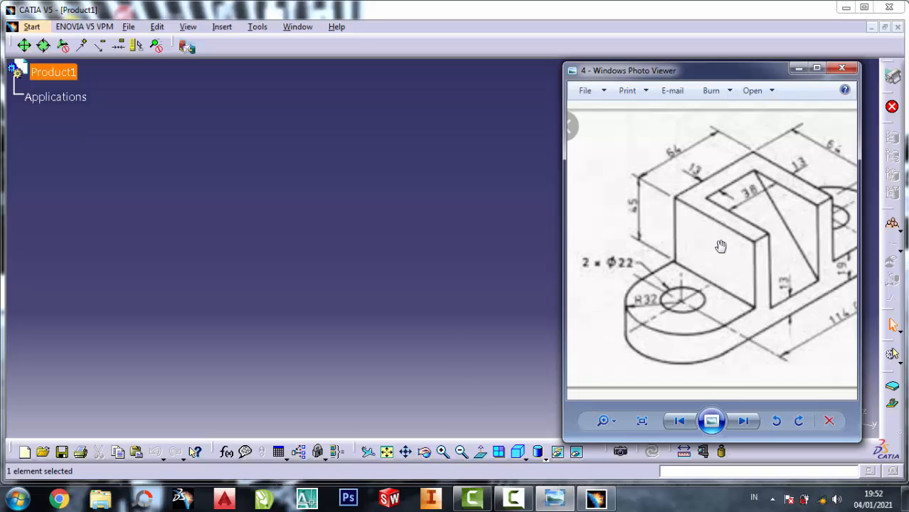
{"action": "left_click", "coordinate": [31, 26]}
{"action": "mouse_move", "coordinate": [91, 61]}
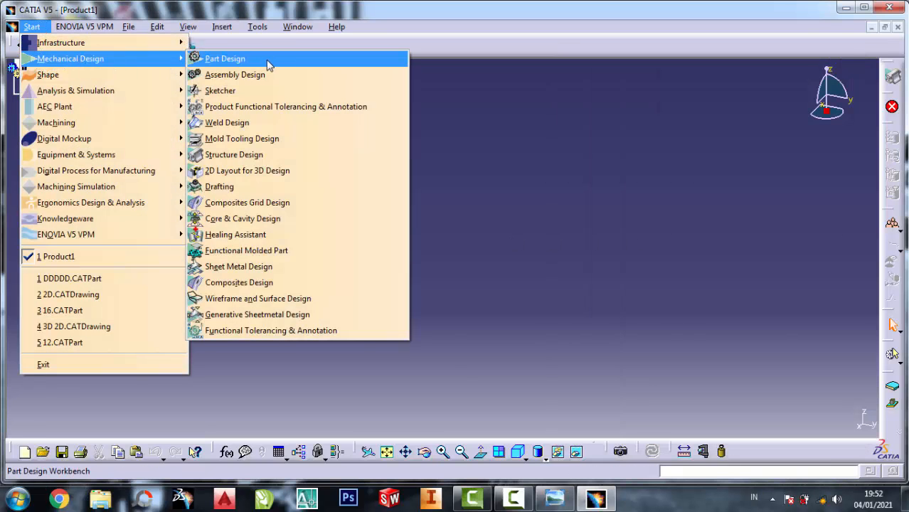
{"action": "left_click", "coordinate": [225, 59]}
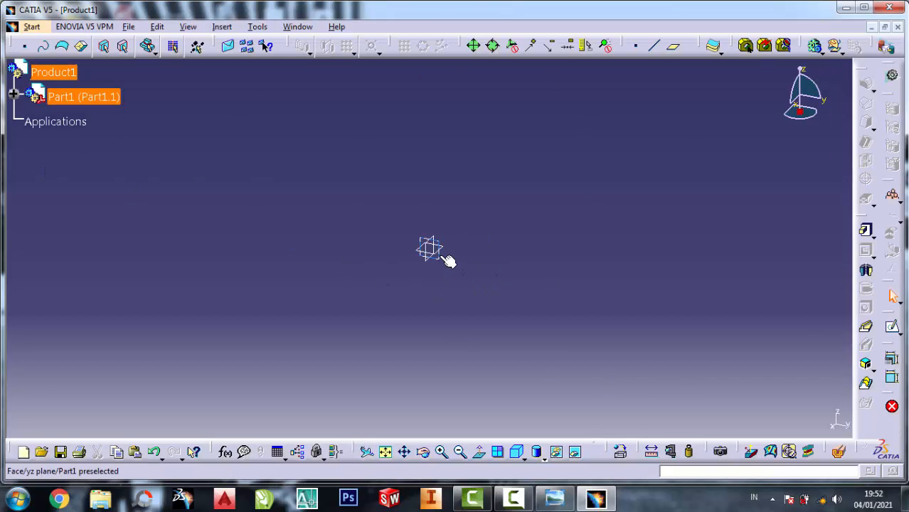
Expand Part1 in the product tree and start a sketch on its xy plane.
{"action": "left_click", "coordinate": [14, 95]}
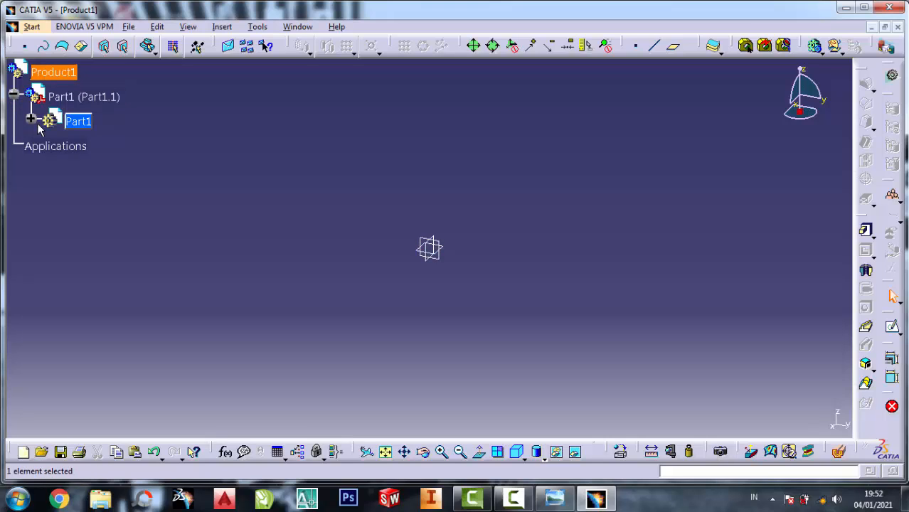
{"action": "left_click", "coordinate": [30, 119]}
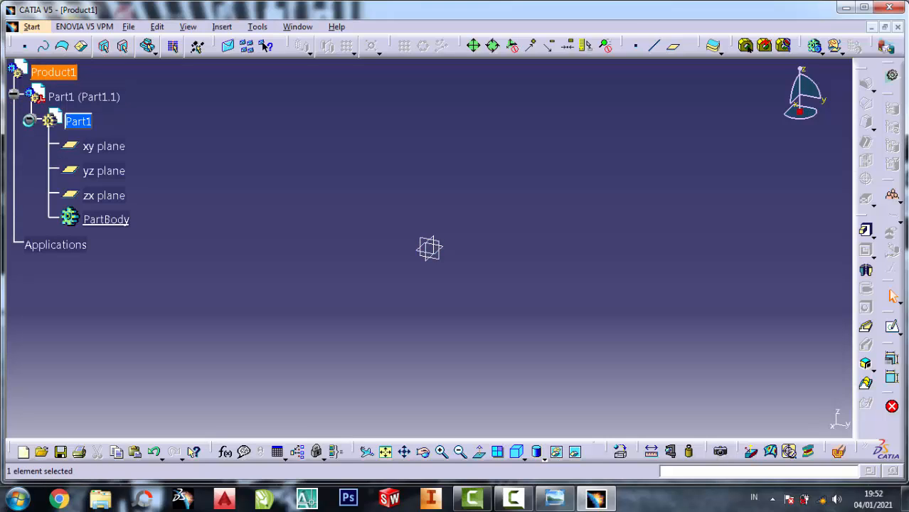
{"action": "left_click", "coordinate": [88, 148]}
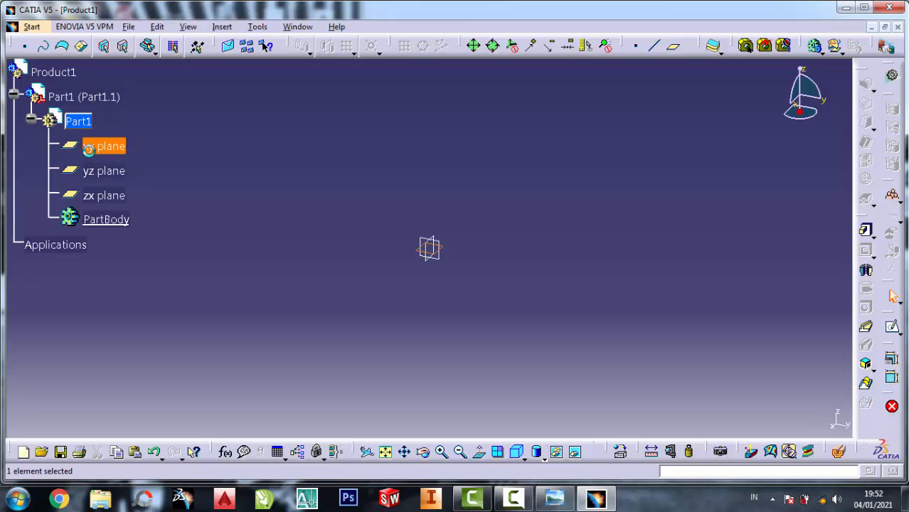
{"action": "left_click", "coordinate": [894, 329]}
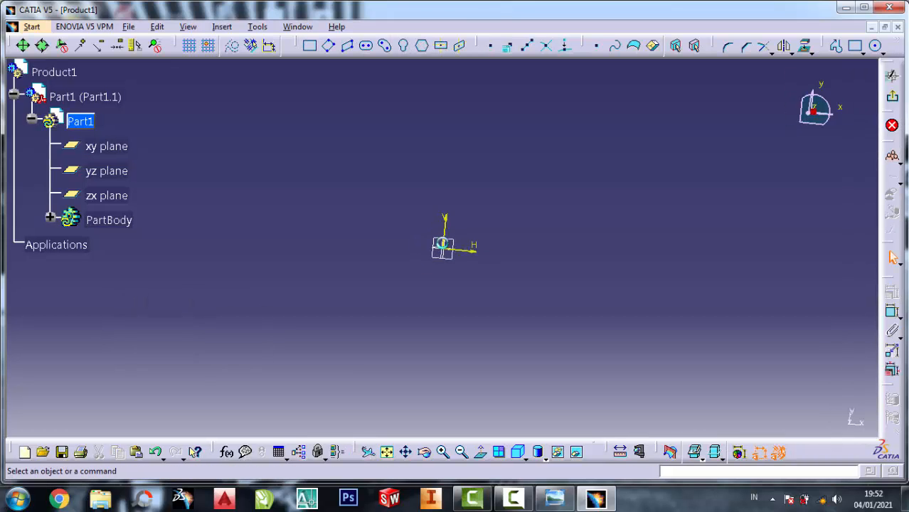
Consult the reference drawing and sketch a centered rectangle about 223 by 106 mm around the sketch origin.
{"action": "left_click", "coordinate": [555, 498]}
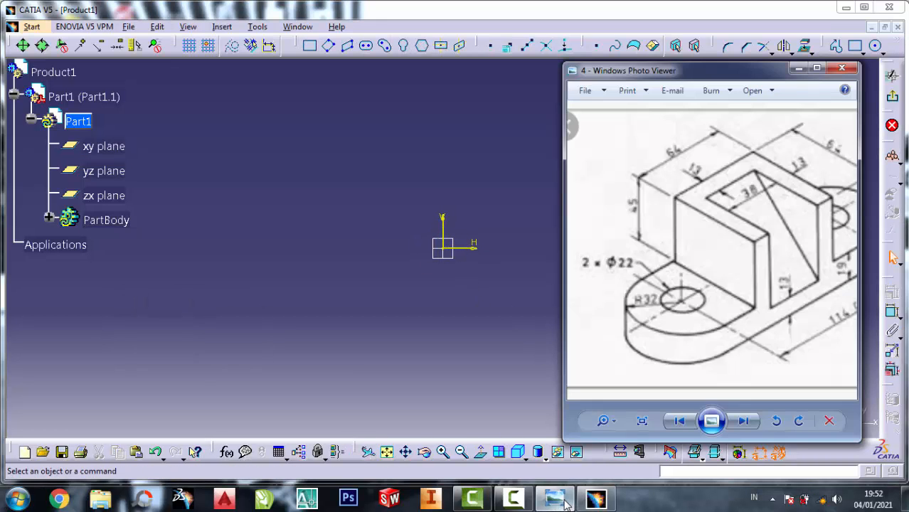
{"action": "scroll", "coordinate": [761, 234], "scroll_direction": "up", "scroll_amount": 1}
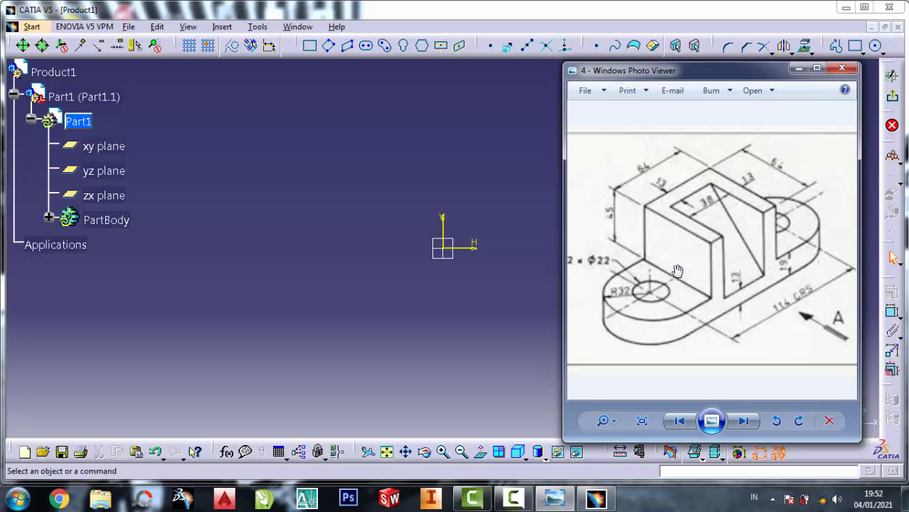
{"action": "scroll", "coordinate": [708, 268], "scroll_direction": "up", "scroll_amount": 1}
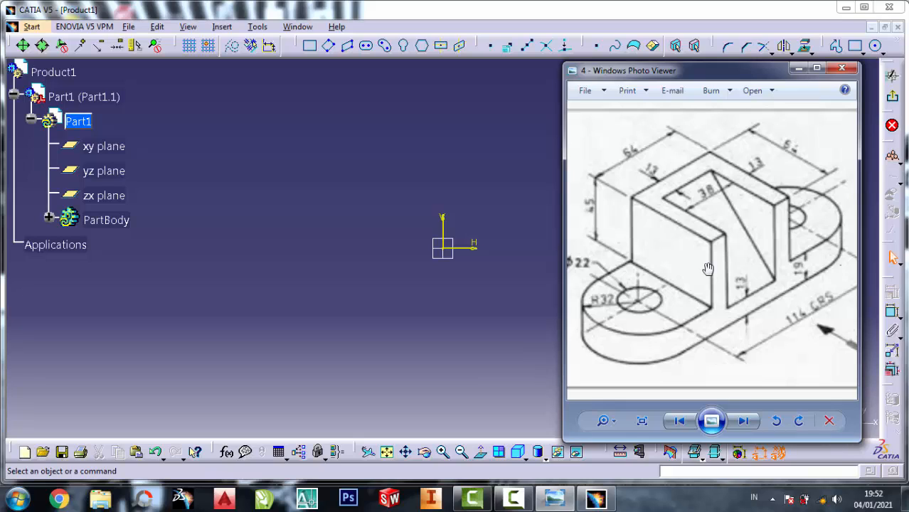
{"action": "left_click", "coordinate": [389, 77]}
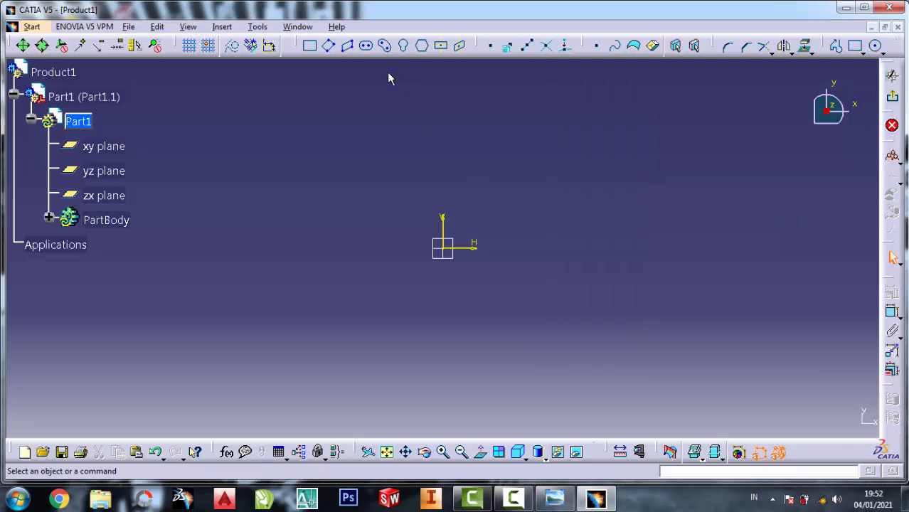
{"action": "left_click", "coordinate": [440, 45]}
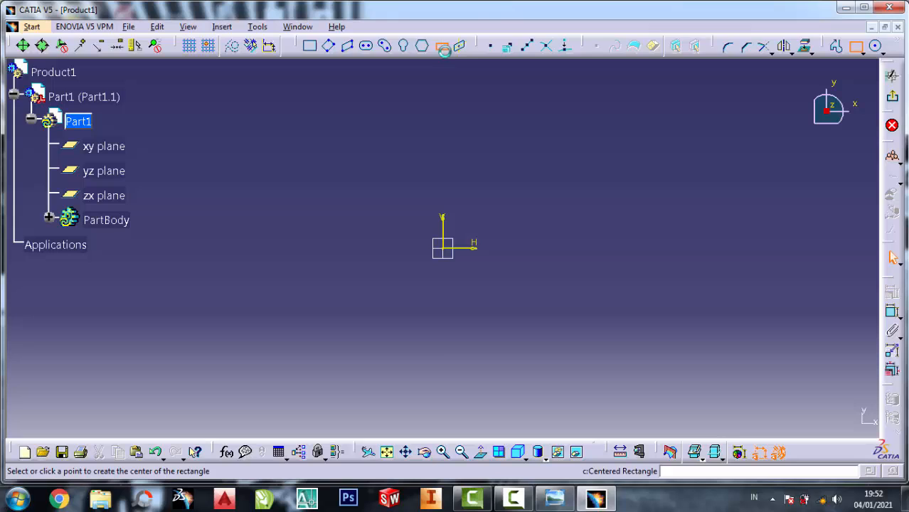
{"action": "left_click", "coordinate": [443, 248]}
{"action": "left_click", "coordinate": [619, 331]}
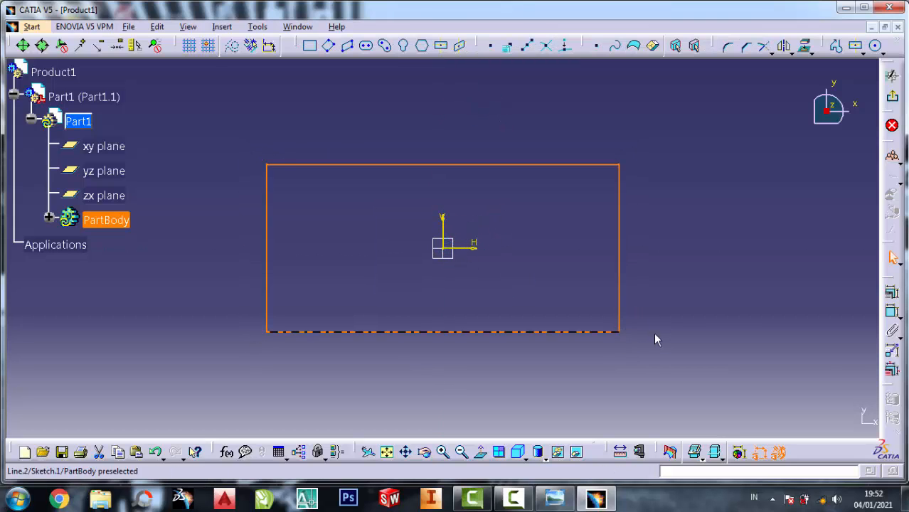
Check the hole spacing in the reference drawing and constrain the rectangle's horizontal length to 116 mm.
{"action": "left_click", "coordinate": [562, 502]}
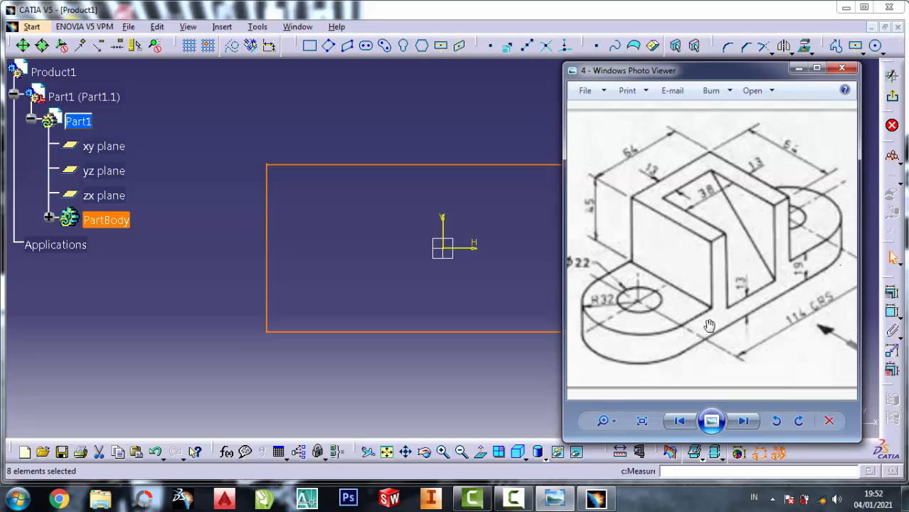
{"action": "scroll", "coordinate": [711, 324], "scroll_direction": "down", "scroll_amount": 1}
{"action": "scroll", "coordinate": [795, 322], "scroll_direction": "up", "scroll_amount": 3}
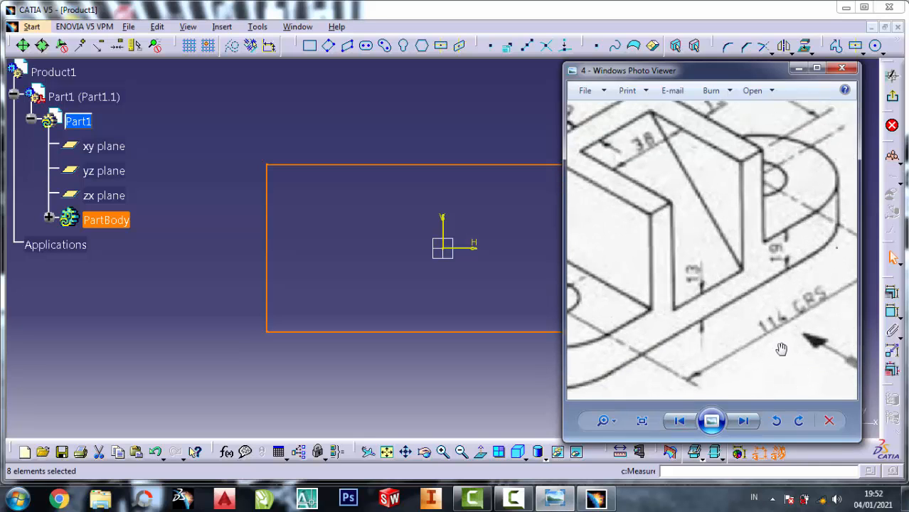
{"action": "scroll", "coordinate": [785, 344], "scroll_direction": "up", "scroll_amount": 3}
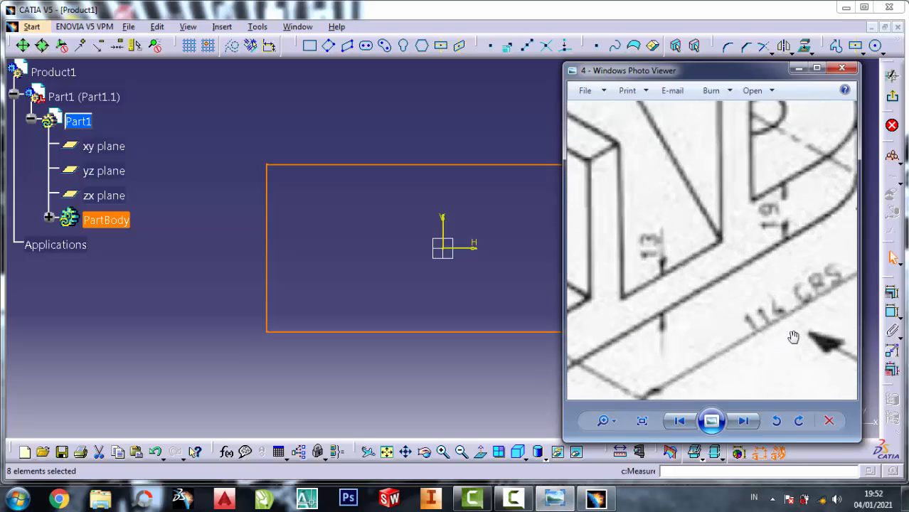
{"action": "left_click", "coordinate": [798, 68]}
{"action": "left_click", "coordinate": [892, 313]}
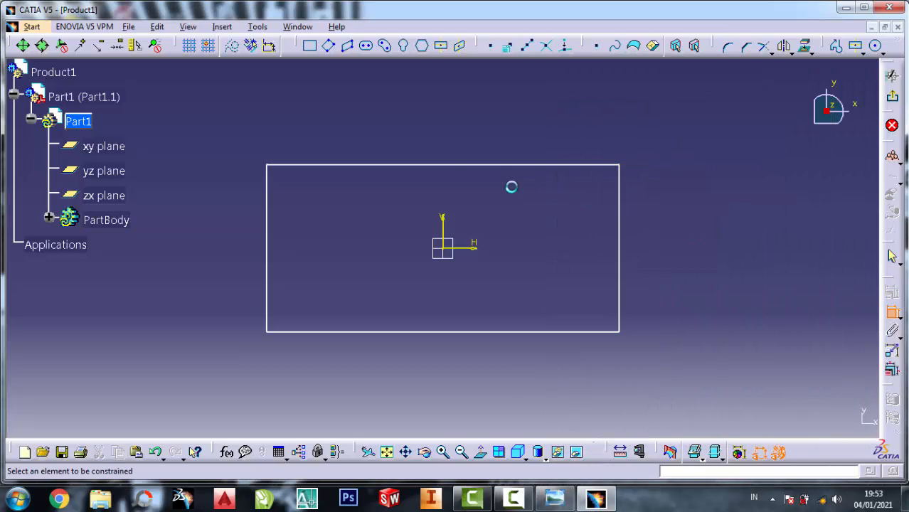
{"action": "left_click", "coordinate": [478, 170]}
{"action": "left_click", "coordinate": [468, 126]}
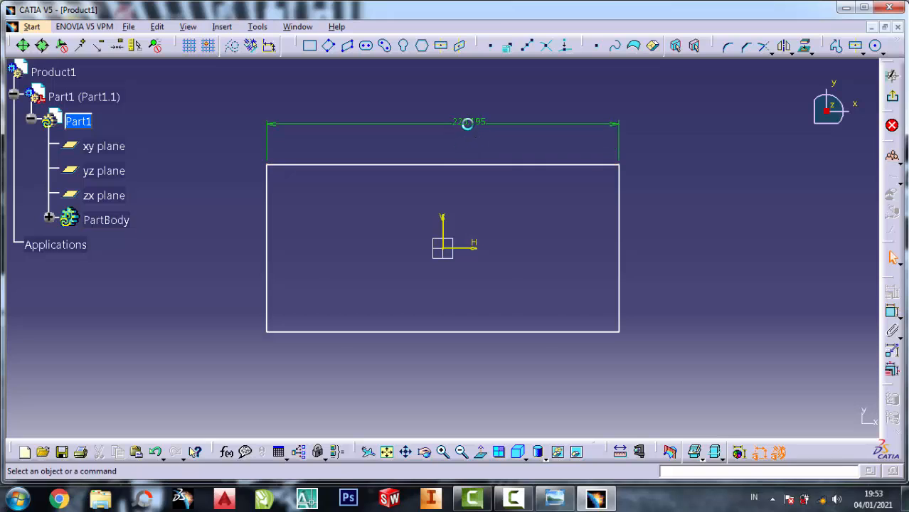
{"action": "double_click", "coordinate": [473, 125]}
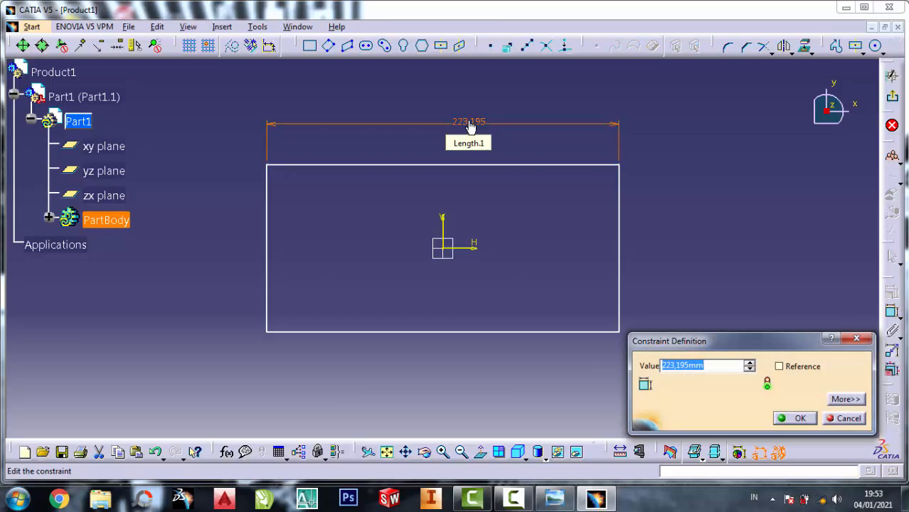
{"action": "type", "text": "116"}
{"action": "key", "text": "Return"}
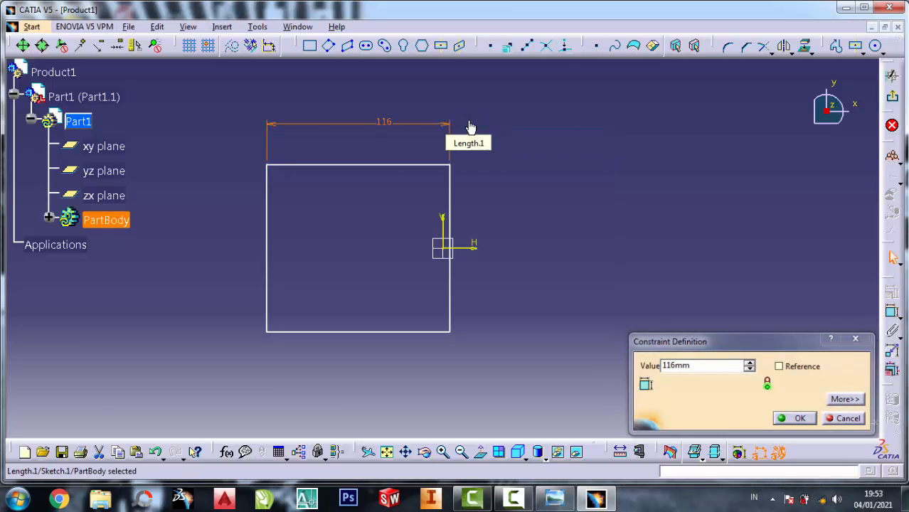
Examine the rounded end and its hole in the reference drawing for the radius and diameter dimensions.
{"action": "left_click", "coordinate": [554, 498]}
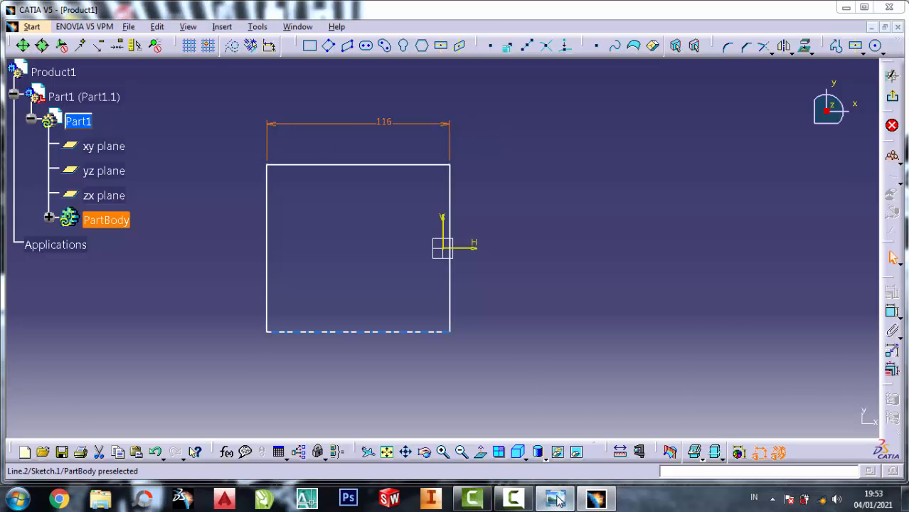
{"action": "scroll", "coordinate": [791, 225], "scroll_direction": "down", "scroll_amount": 3}
{"action": "scroll", "coordinate": [791, 225], "scroll_direction": "down", "scroll_amount": 3}
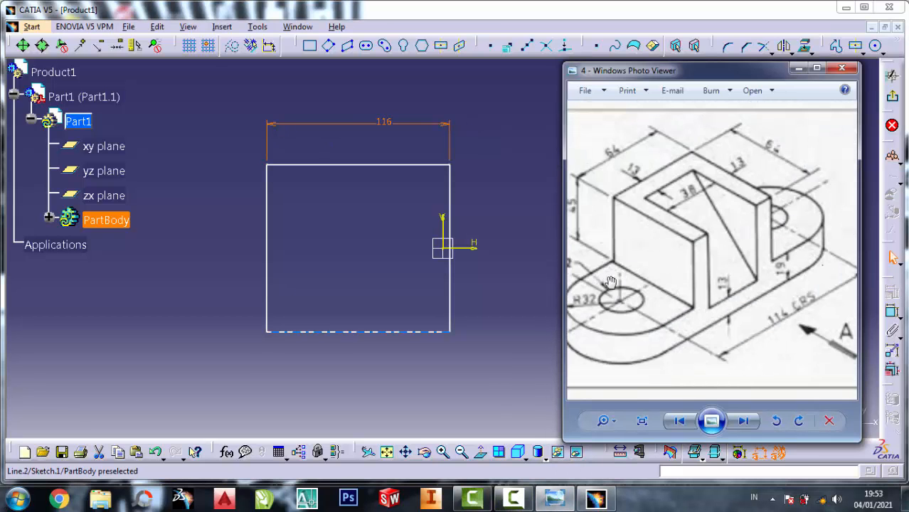
{"action": "scroll", "coordinate": [612, 306], "scroll_direction": "up", "scroll_amount": 4}
{"action": "scroll", "coordinate": [659, 313], "scroll_direction": "up", "scroll_amount": 1}
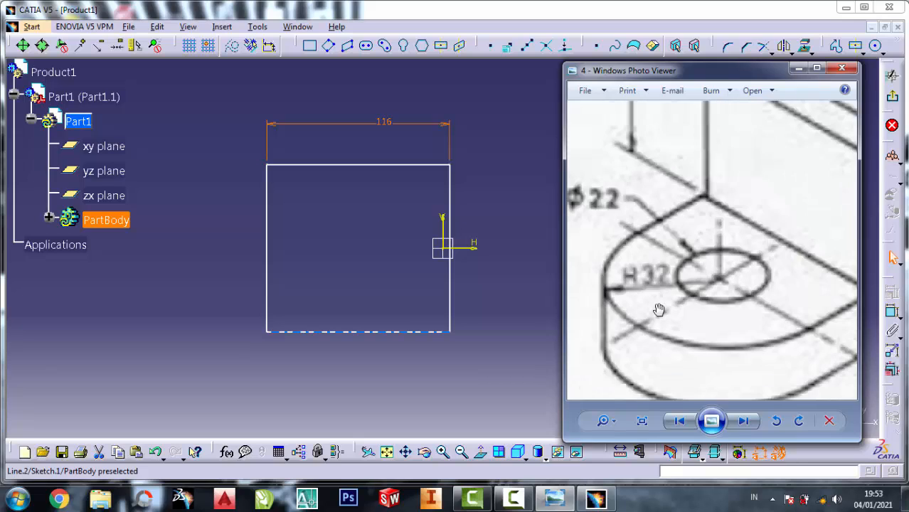
{"action": "scroll", "coordinate": [628, 290], "scroll_direction": "up", "scroll_amount": 1}
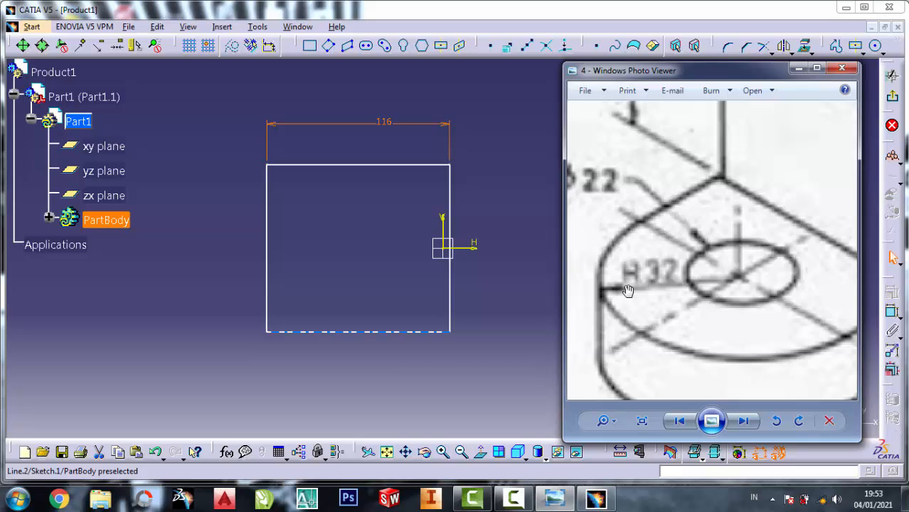
{"action": "scroll", "coordinate": [640, 292], "scroll_direction": "down", "scroll_amount": 3}
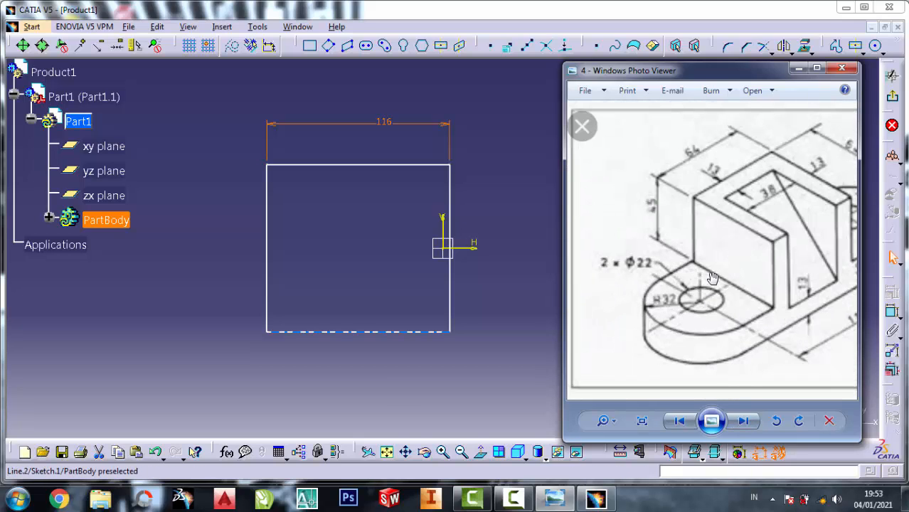
{"action": "left_click", "coordinate": [798, 67]}
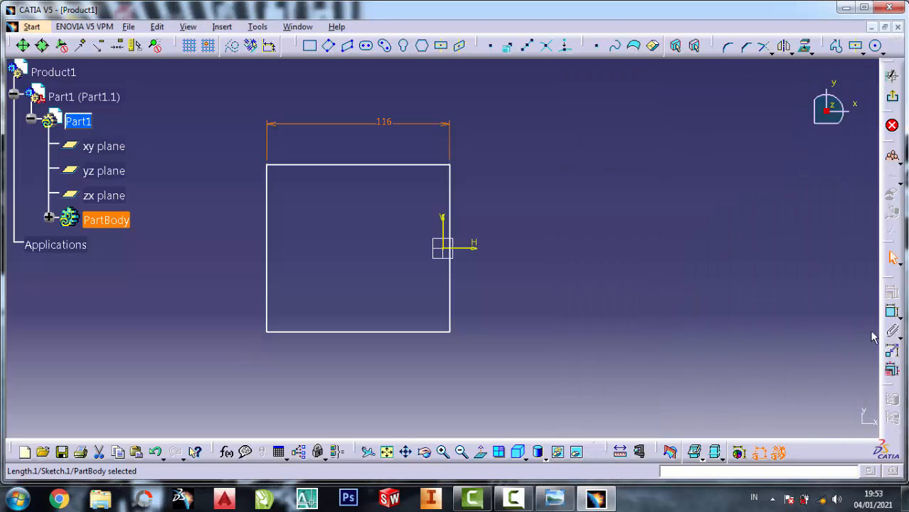
Dimension the rectangle's left edge and set its height to 64 mm.
{"action": "left_click", "coordinate": [892, 313]}
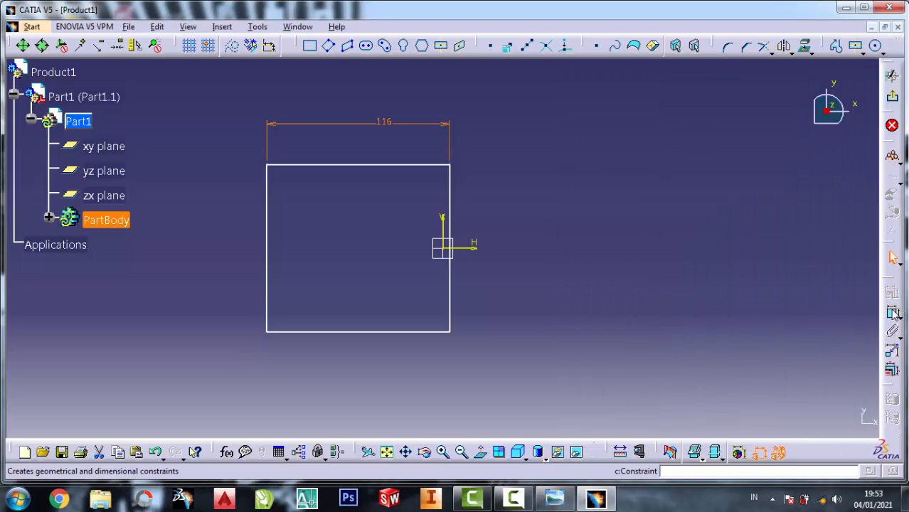
{"action": "left_click", "coordinate": [266, 240]}
{"action": "left_click", "coordinate": [231, 237]}
{"action": "double_click", "coordinate": [231, 235]}
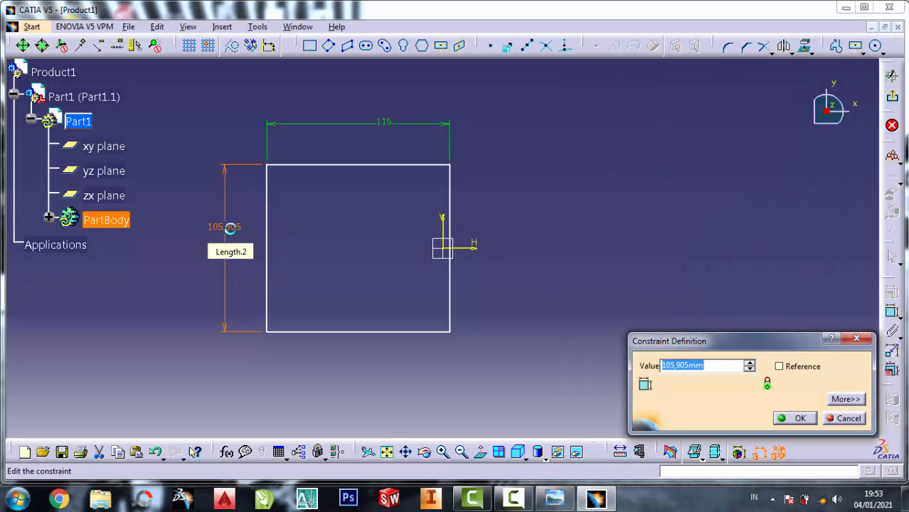
{"action": "type", "text": "64"}
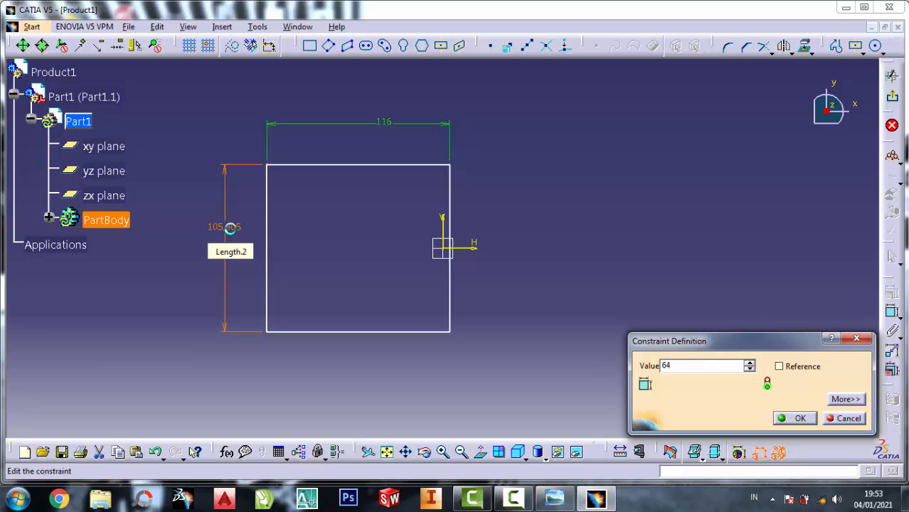
{"action": "key", "text": "Return"}
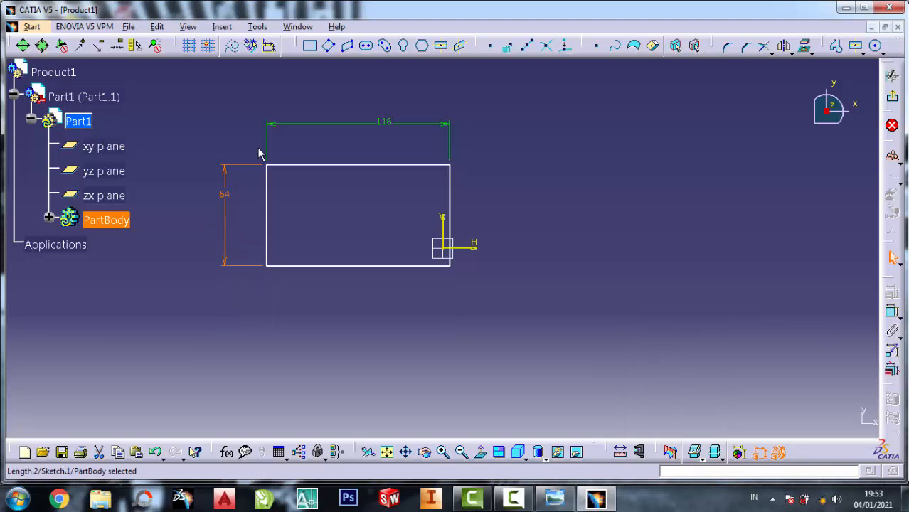
{"action": "left_click", "coordinate": [444, 453]}
{"action": "left_click", "coordinate": [446, 453]}
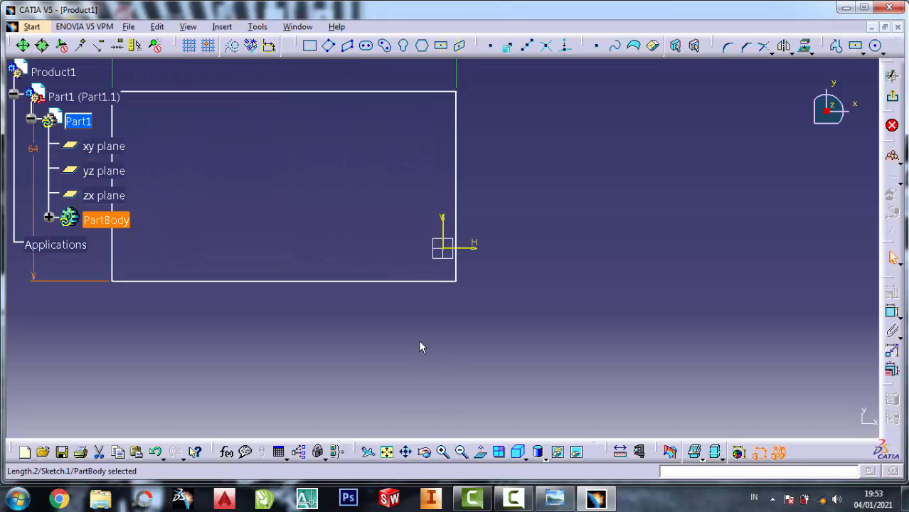
{"action": "mouse_move", "coordinate": [421, 347]}
{"action": "middle_mouse_down"}
{"action": "mouse_move", "coordinate": [436, 361]}
{"action": "mouse_move", "coordinate": [574, 389]}
{"action": "middle_mouse_up"}
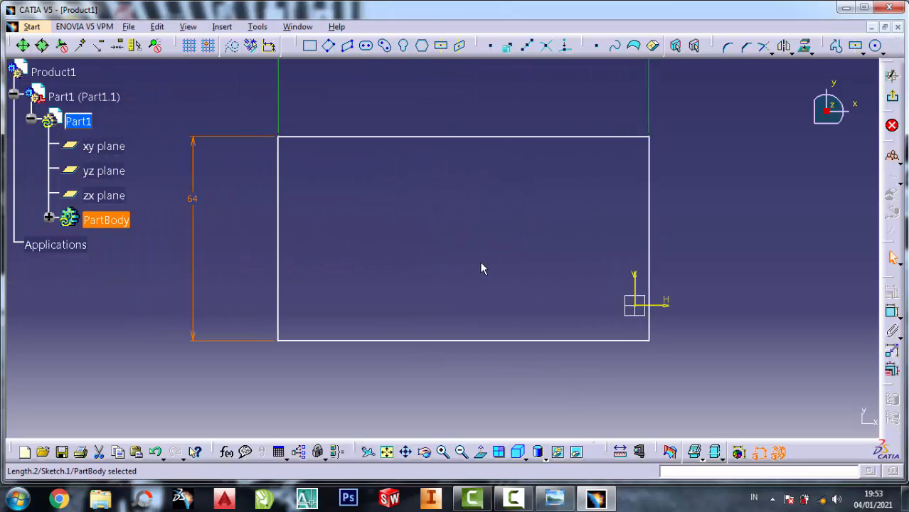
{"action": "middle_click_drag", "start_coordinate": [481, 268], "coordinate": [577, 271]}
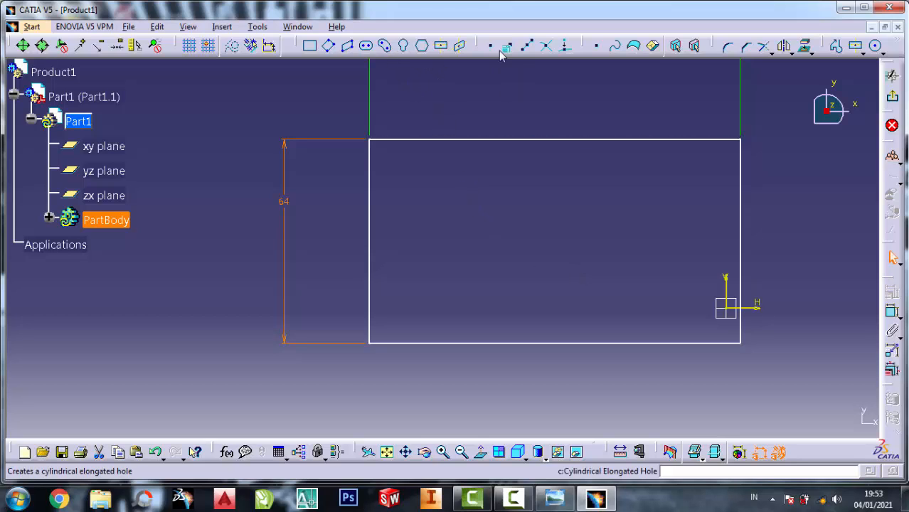
{"action": "left_click", "coordinate": [875, 46]}
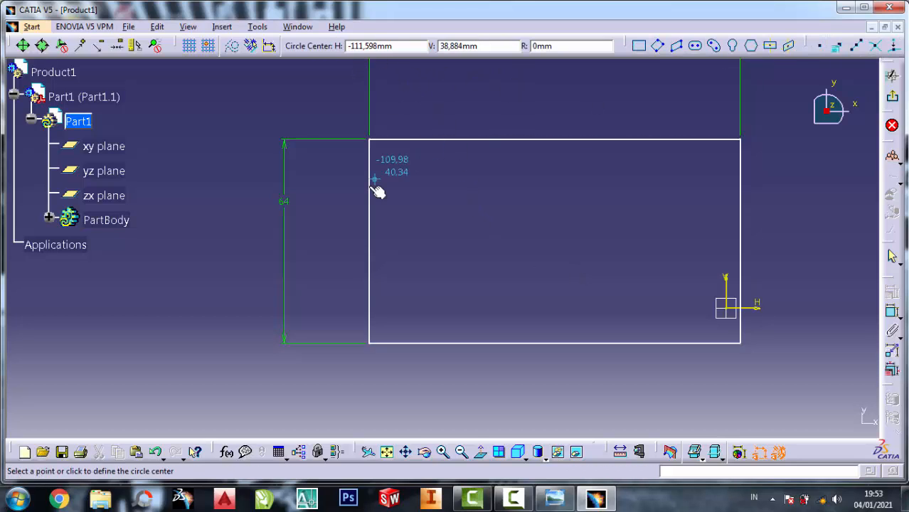
{"action": "left_click", "coordinate": [368, 238]}
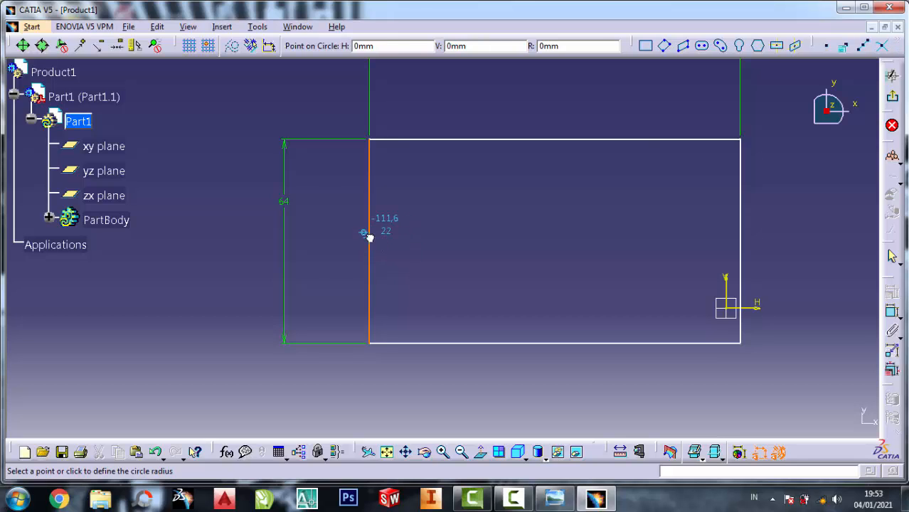
{"action": "left_click", "coordinate": [373, 143]}
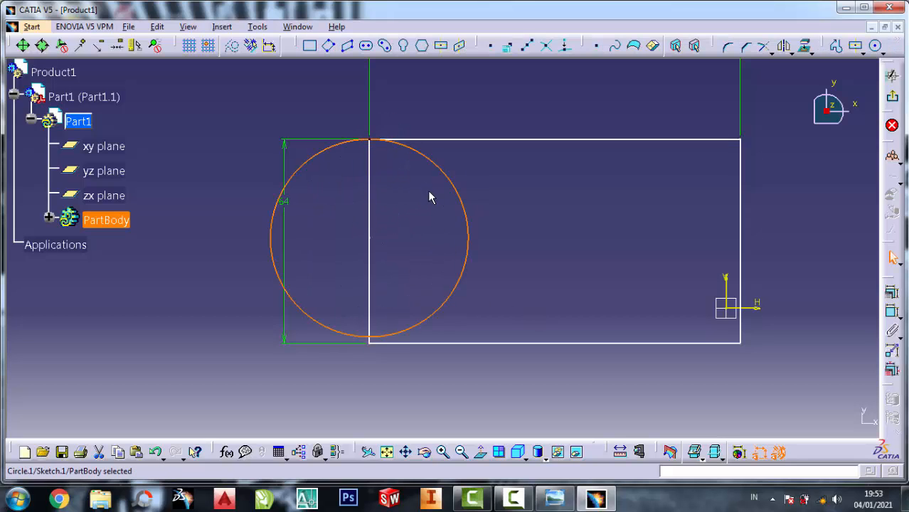
{"action": "key", "text": "ctrl+z"}
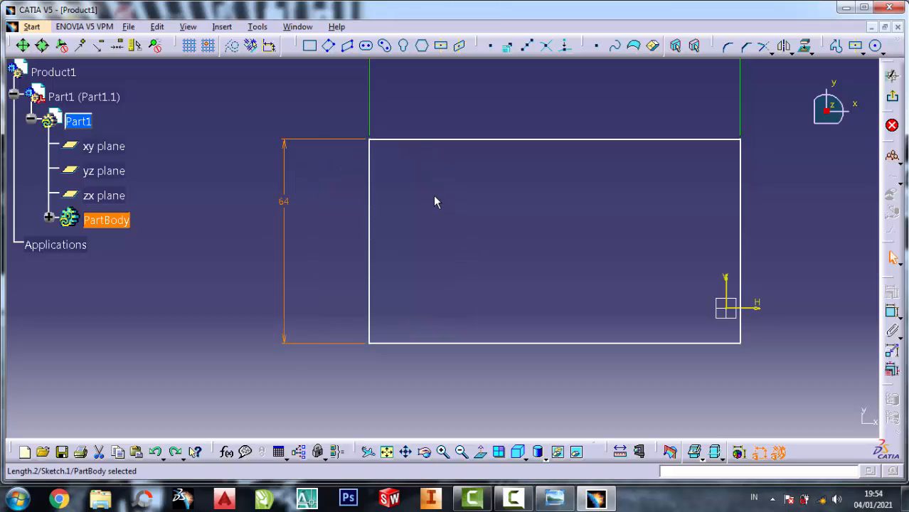
Draw a circle of 32 mm radius centred on the midpoint of the rectangle's left edge, reaching its corner.
{"action": "left_click", "coordinate": [876, 46]}
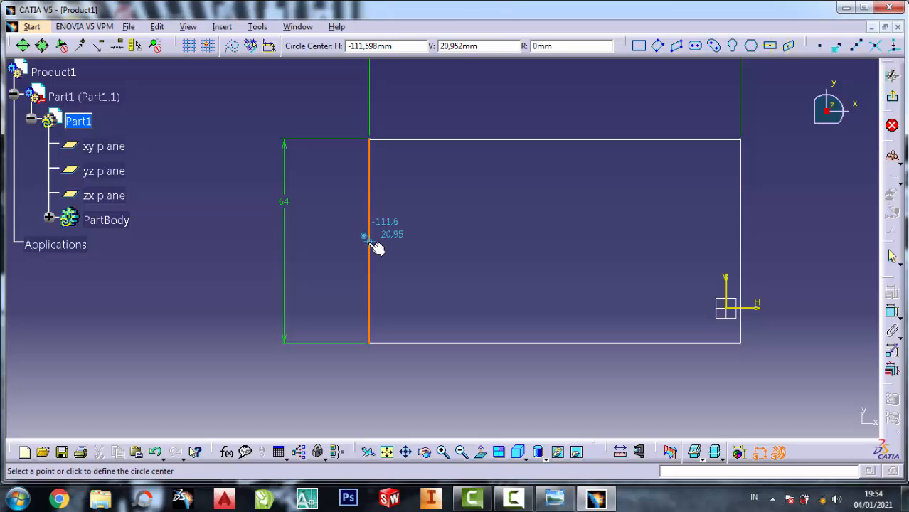
{"action": "left_click", "coordinate": [370, 242]}
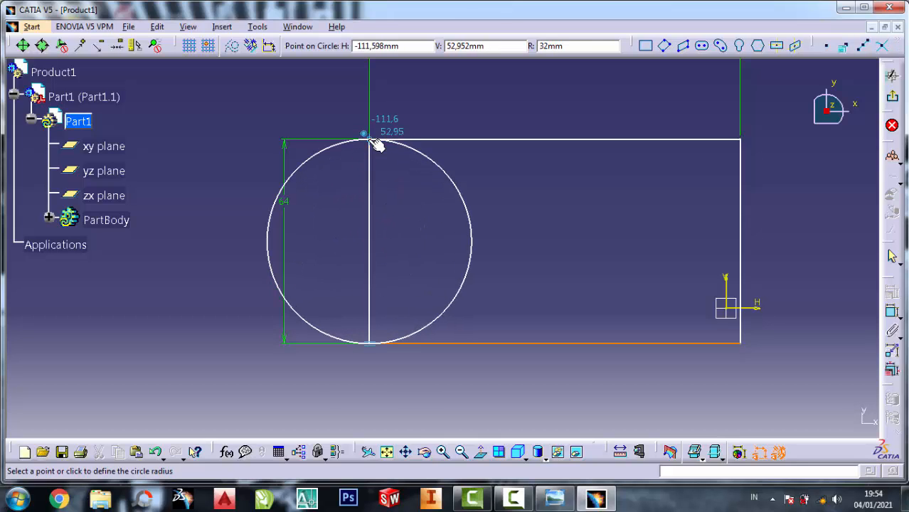
{"action": "left_click", "coordinate": [374, 140]}
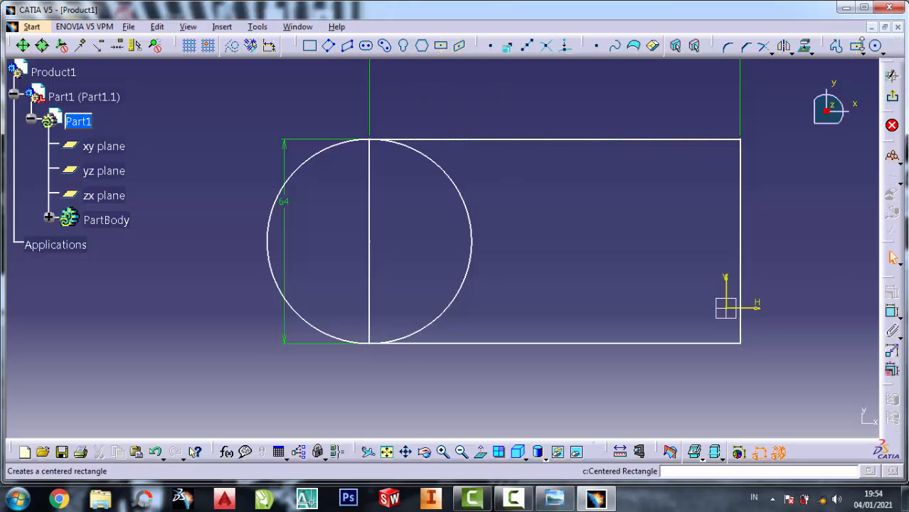
{"action": "left_click", "coordinate": [875, 46]}
{"action": "middle_click_drag", "start_coordinate": [694, 242], "coordinate": [648, 249]}
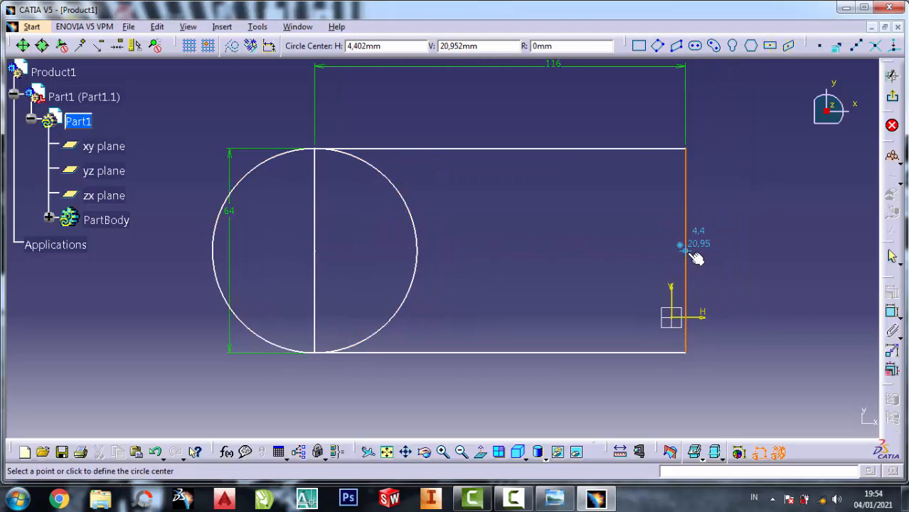
{"action": "left_click", "coordinate": [686, 248]}
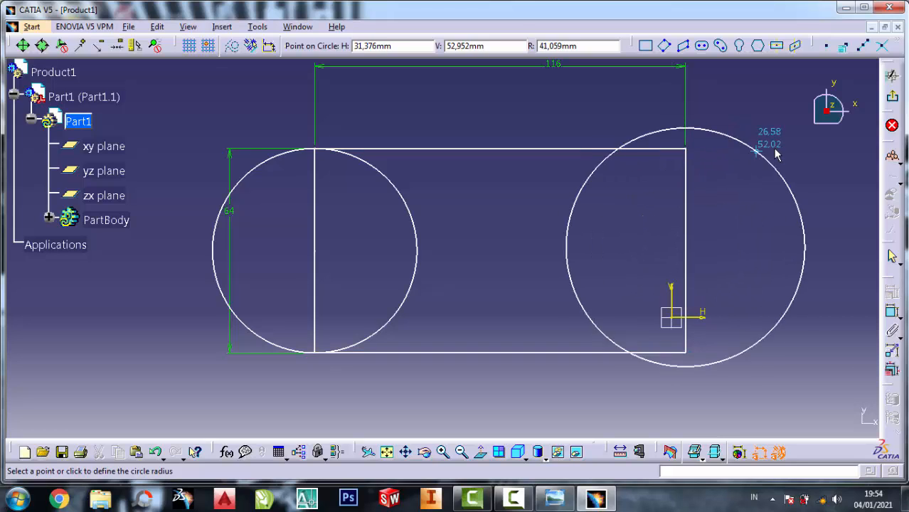
{"action": "key", "text": "Escape"}
Draw a circle of 32 mm radius centred on the midpoint of the rectangle's right edge.
{"action": "left_click", "coordinate": [876, 45]}
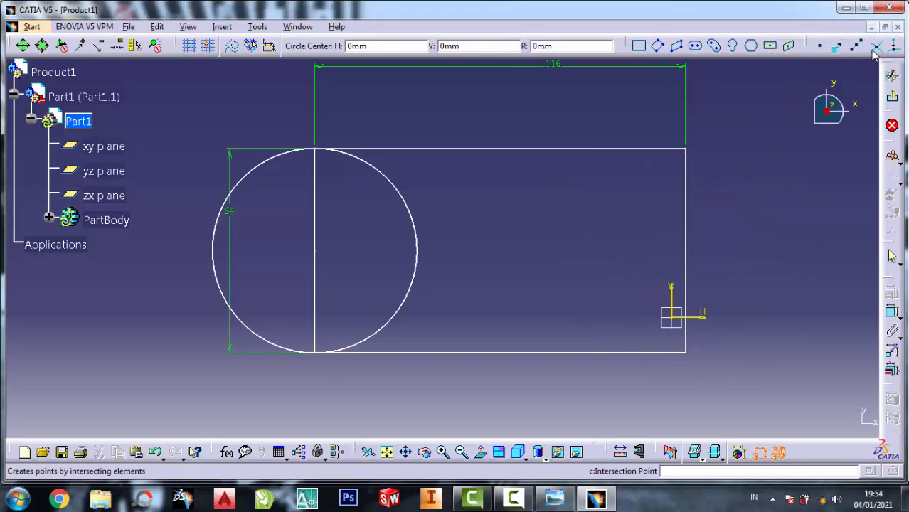
{"action": "left_click", "coordinate": [685, 252]}
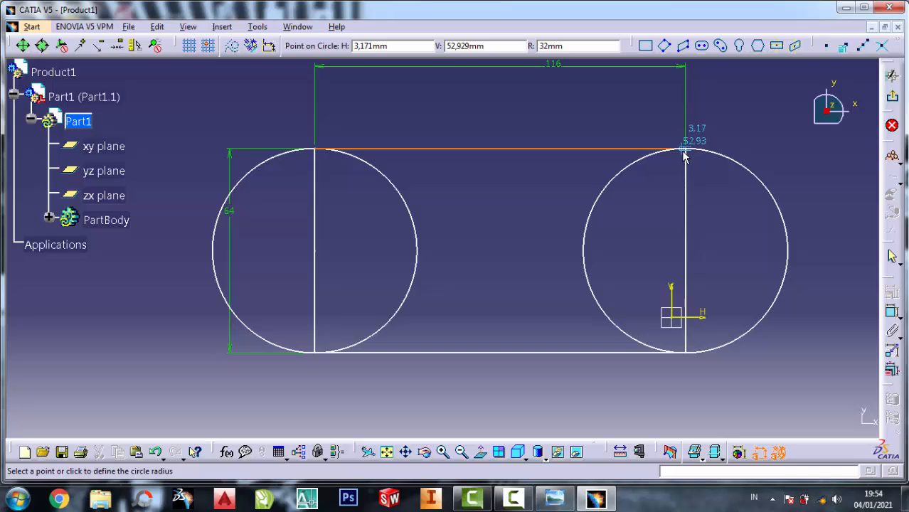
{"action": "left_click", "coordinate": [685, 149]}
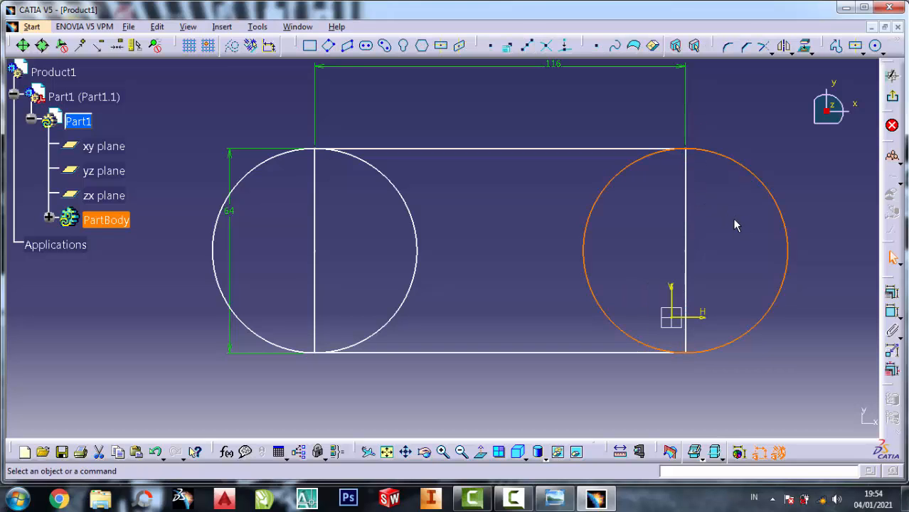
{"action": "left_click", "coordinate": [731, 219]}
Quick-trim the inner half of the right circle and the rectangle's right vertical edge.
{"action": "left_click", "coordinate": [771, 52]}
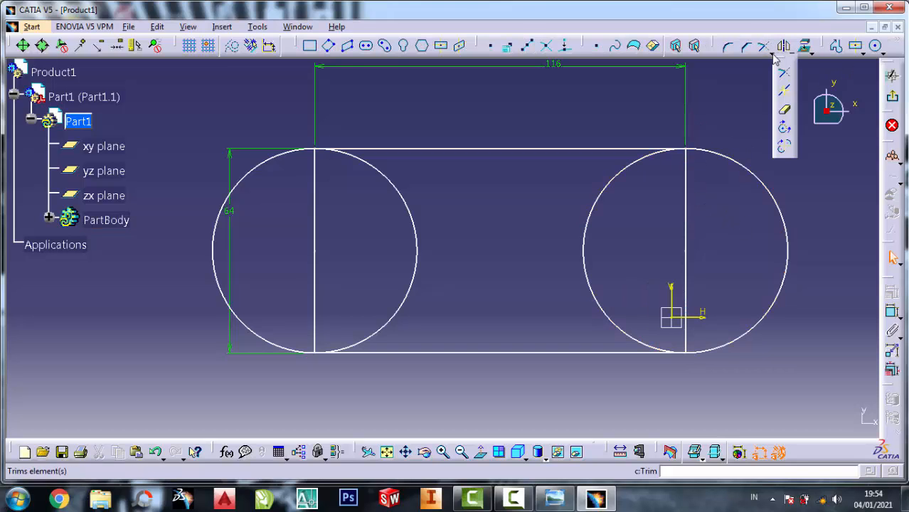
{"action": "left_click", "coordinate": [784, 108]}
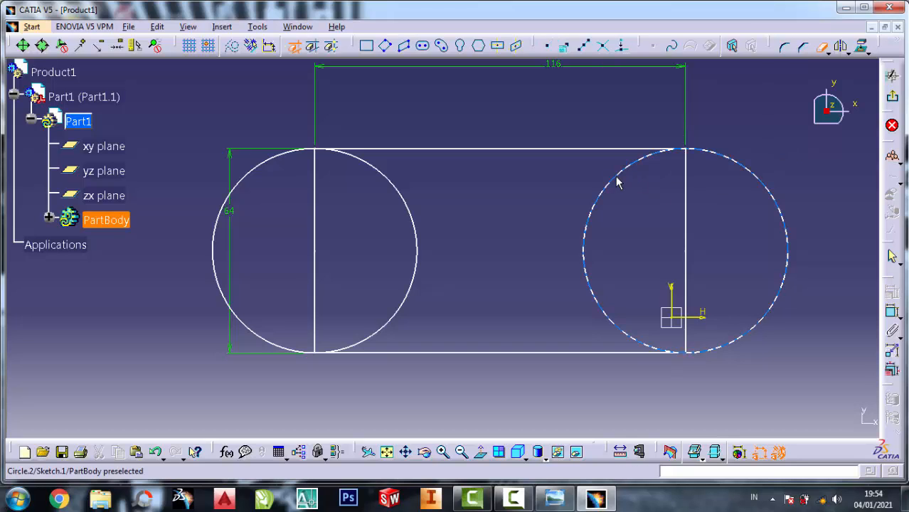
{"action": "left_click", "coordinate": [611, 184]}
{"action": "left_click", "coordinate": [764, 47]}
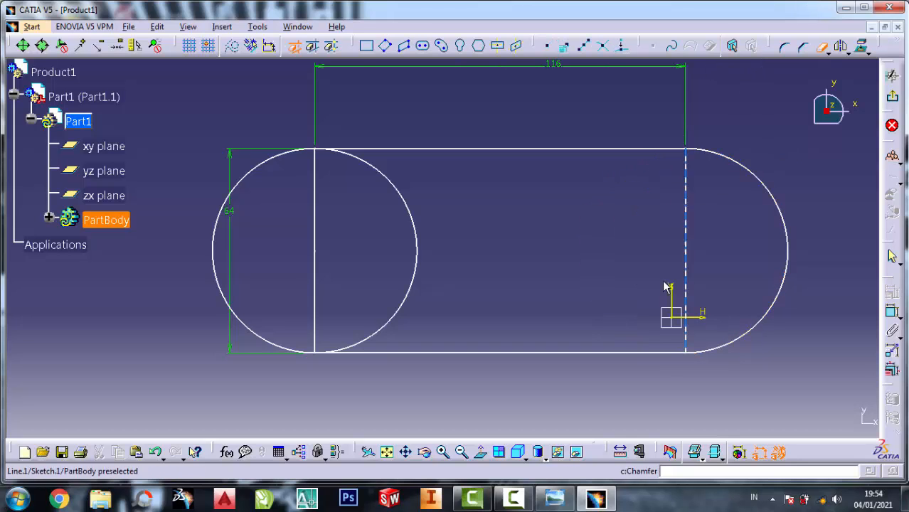
{"action": "left_click", "coordinate": [687, 235]}
Quick-trim the inner half of the left circle and the rectangle's left vertical edge to leave a slot-shaped outline.
{"action": "left_click", "coordinate": [764, 48]}
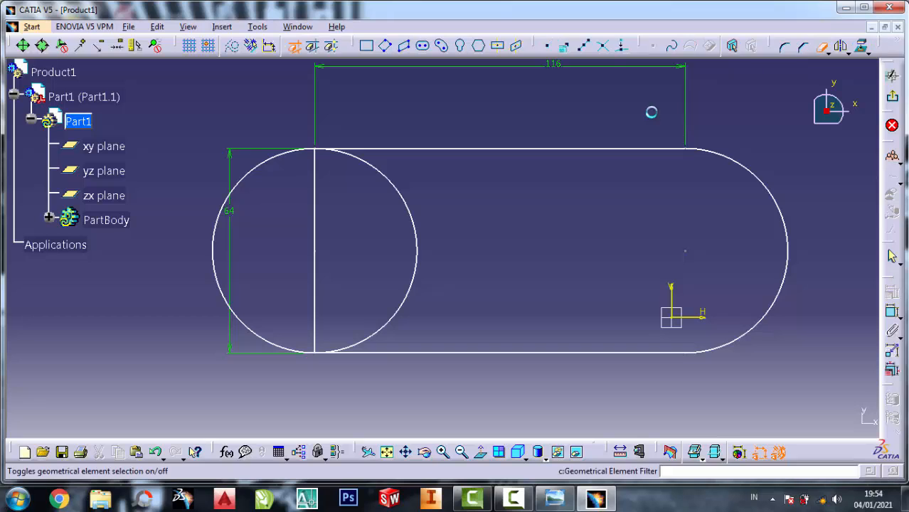
{"action": "left_click", "coordinate": [416, 220]}
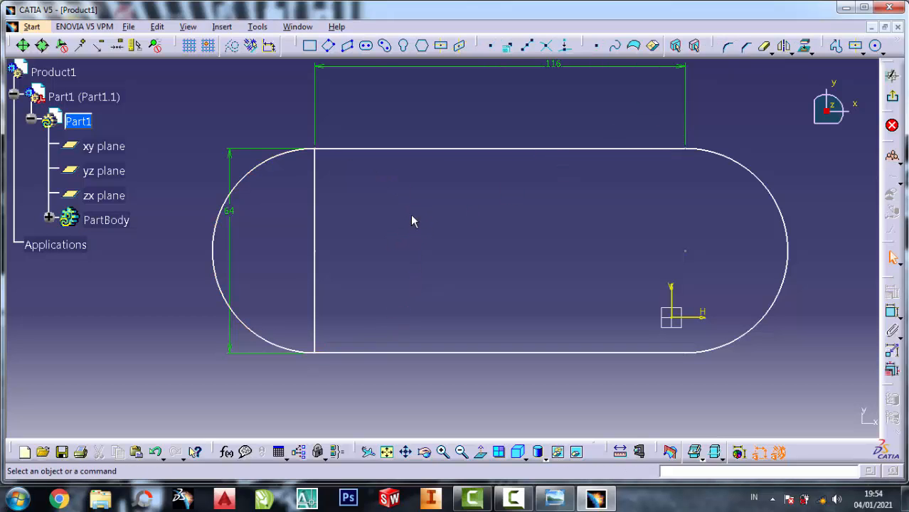
{"action": "left_click", "coordinate": [763, 47]}
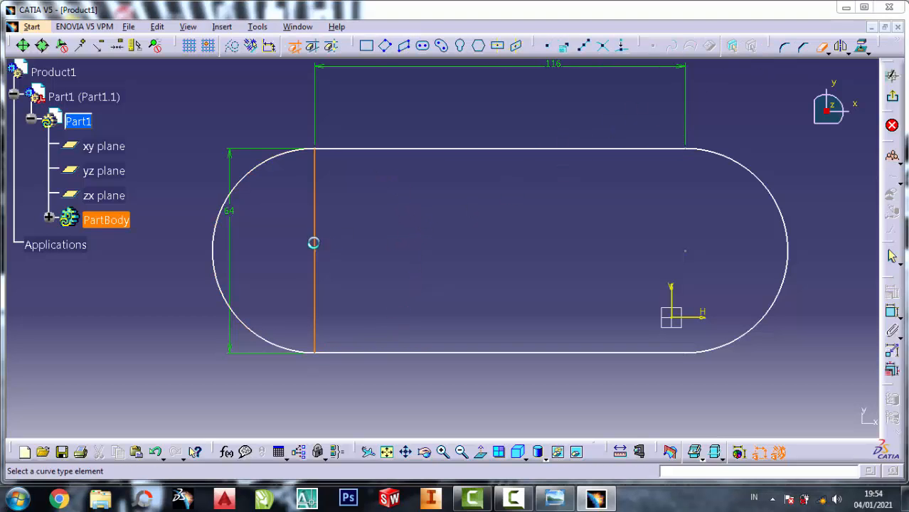
{"action": "left_click", "coordinate": [314, 241]}
{"action": "left_click", "coordinate": [474, 278]}
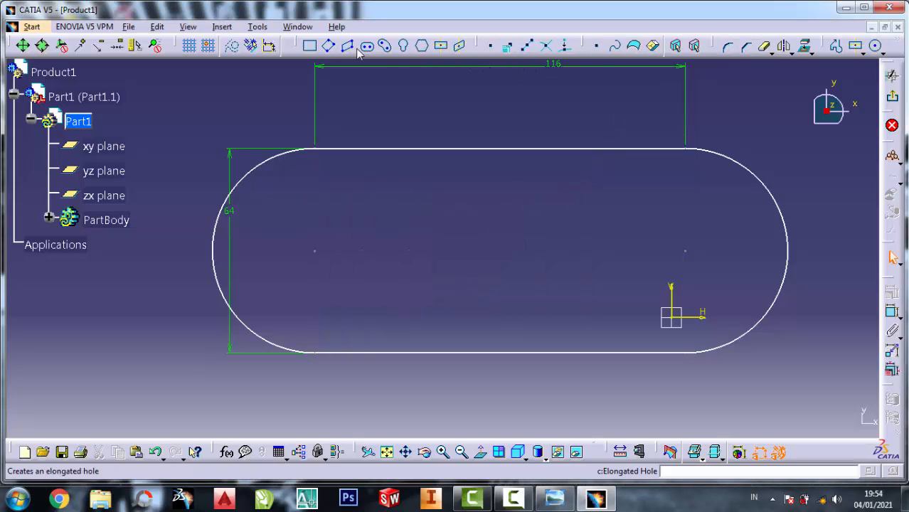
Draw hole circles at the centres of the rounded ends, about 25 mm in diameter on the right and 37 mm on the left.
{"action": "left_click", "coordinate": [874, 46]}
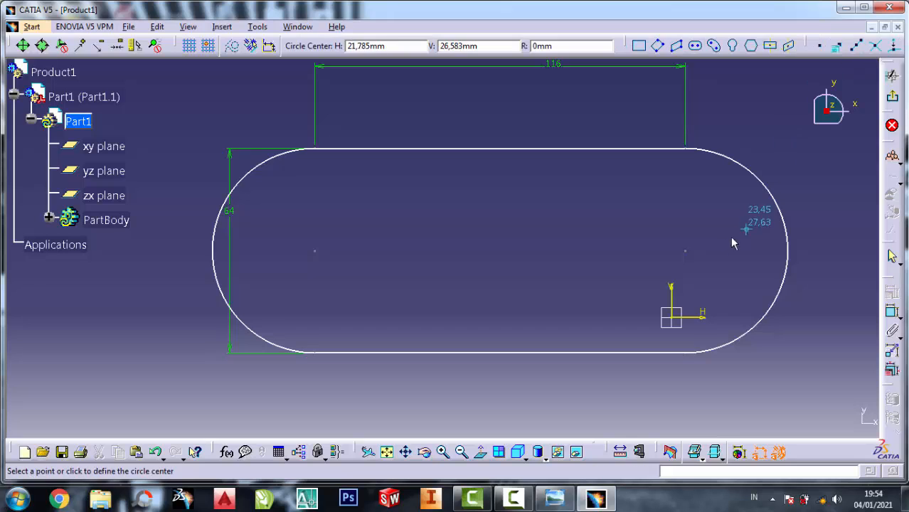
{"action": "left_click", "coordinate": [685, 250]}
{"action": "left_click", "coordinate": [687, 211]}
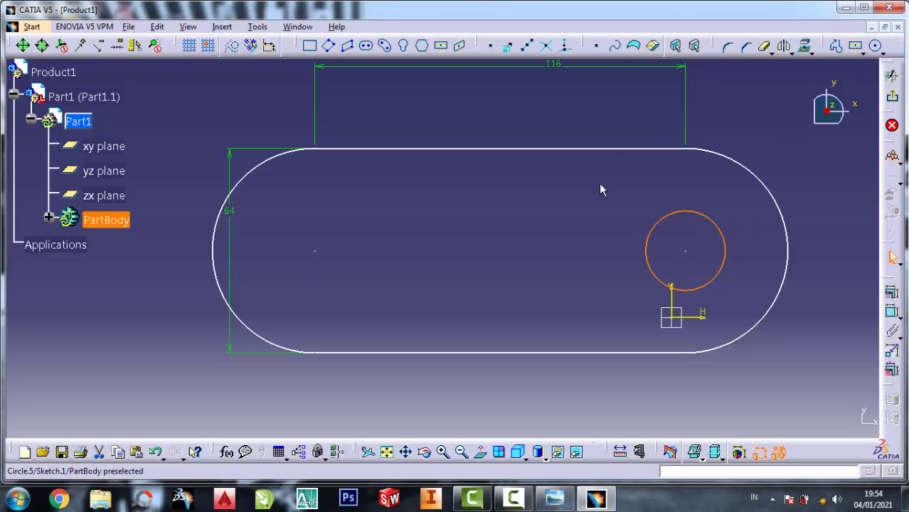
{"action": "left_click", "coordinate": [876, 45]}
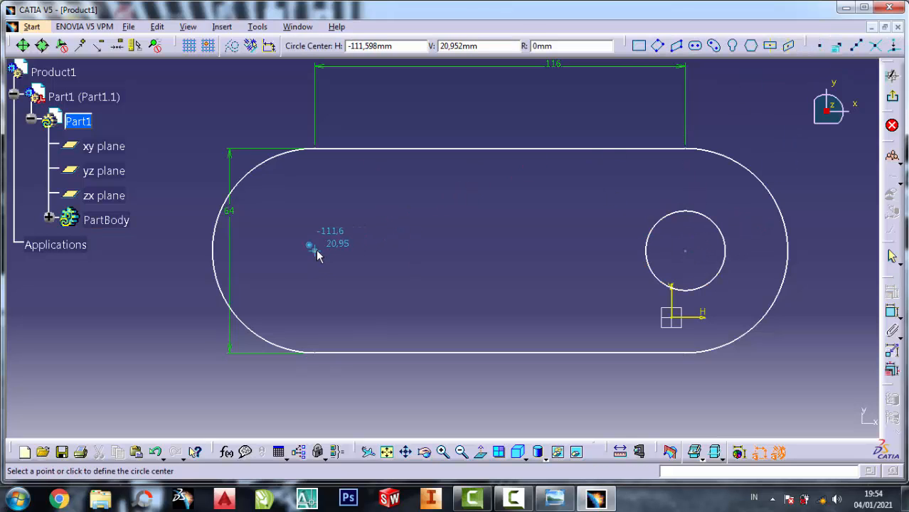
{"action": "left_click", "coordinate": [315, 250]}
{"action": "left_click", "coordinate": [312, 190]}
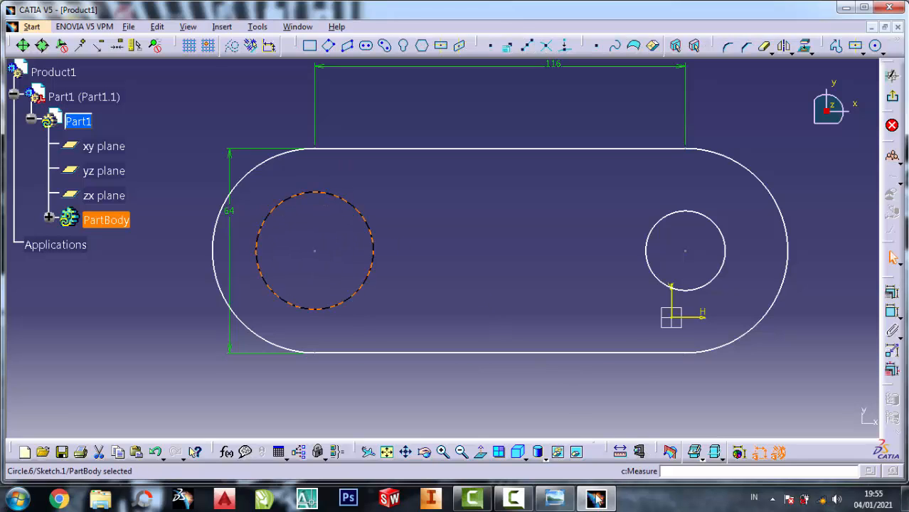
Check the hole diameter in the reference drawing and constrain the left hole circle to a diameter of 22 mm.
{"action": "left_click", "coordinate": [554, 498]}
{"action": "scroll", "coordinate": [641, 250], "scroll_direction": "down", "scroll_amount": 2}
{"action": "scroll", "coordinate": [614, 284], "scroll_direction": "up", "scroll_amount": 4}
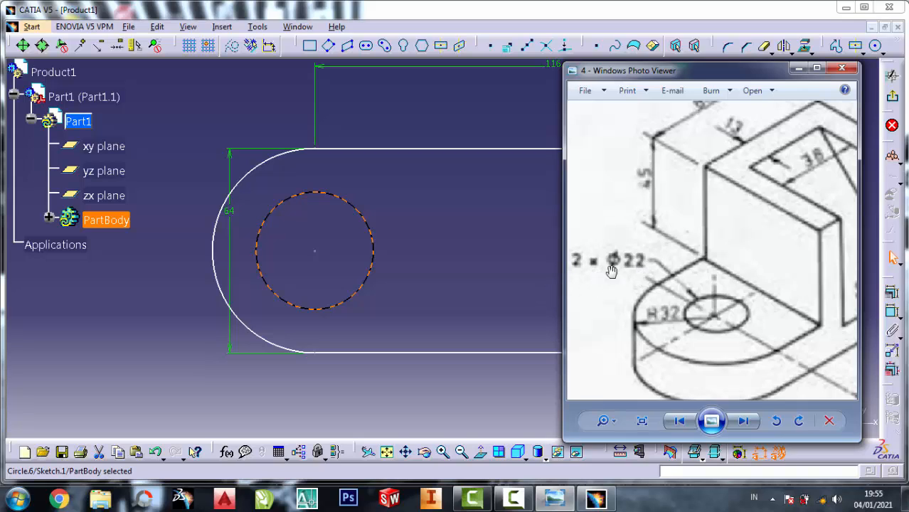
{"action": "left_click", "coordinate": [797, 69]}
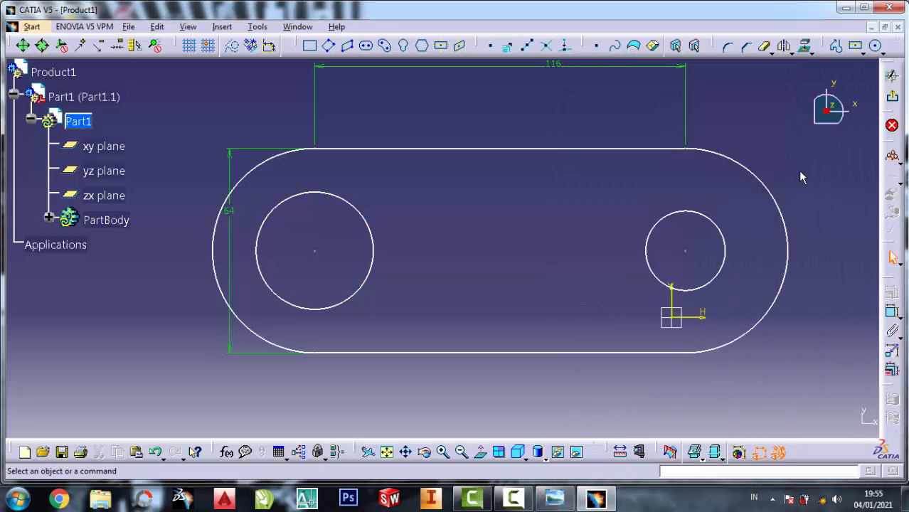
{"action": "left_click", "coordinate": [892, 315]}
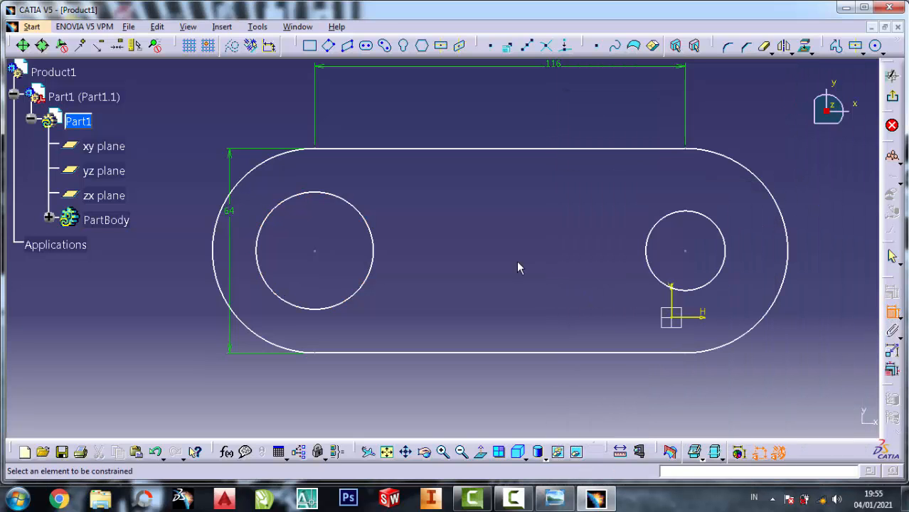
{"action": "left_click", "coordinate": [374, 234]}
{"action": "double_click", "coordinate": [407, 193]}
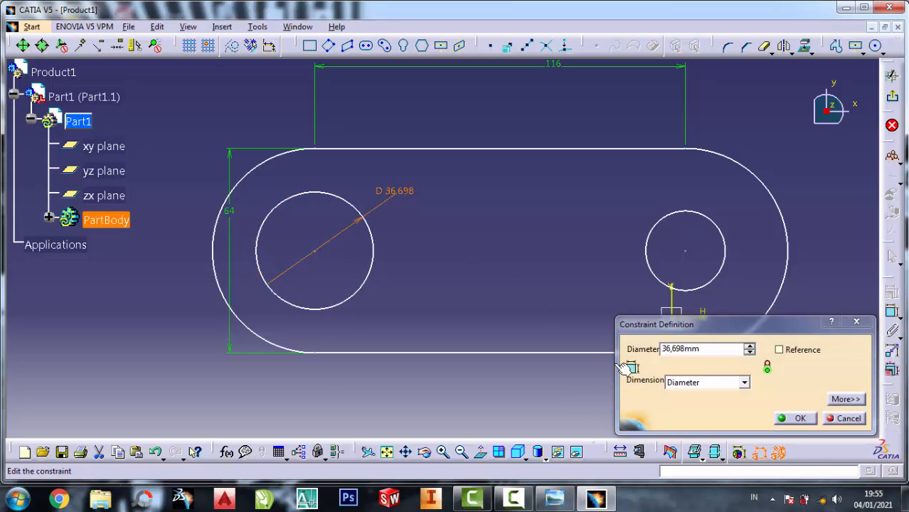
{"action": "double_click", "coordinate": [700, 348]}
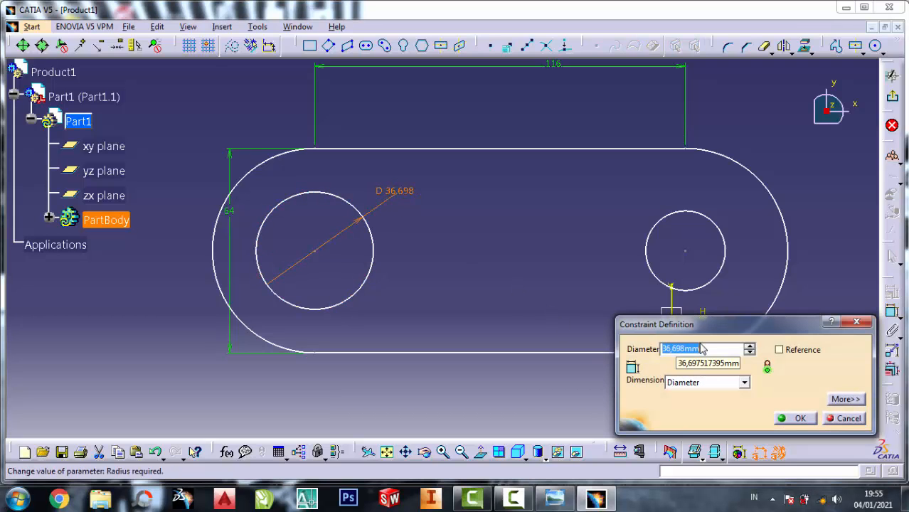
{"action": "type", "text": "22"}
{"action": "left_click", "coordinate": [800, 419]}
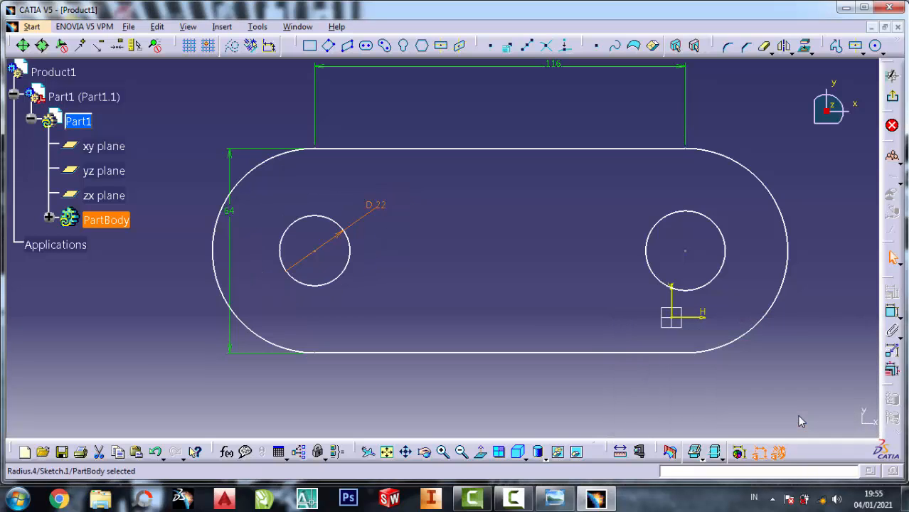
Constrain the right hole circle to a diameter of 22 mm.
{"action": "left_click", "coordinate": [892, 315]}
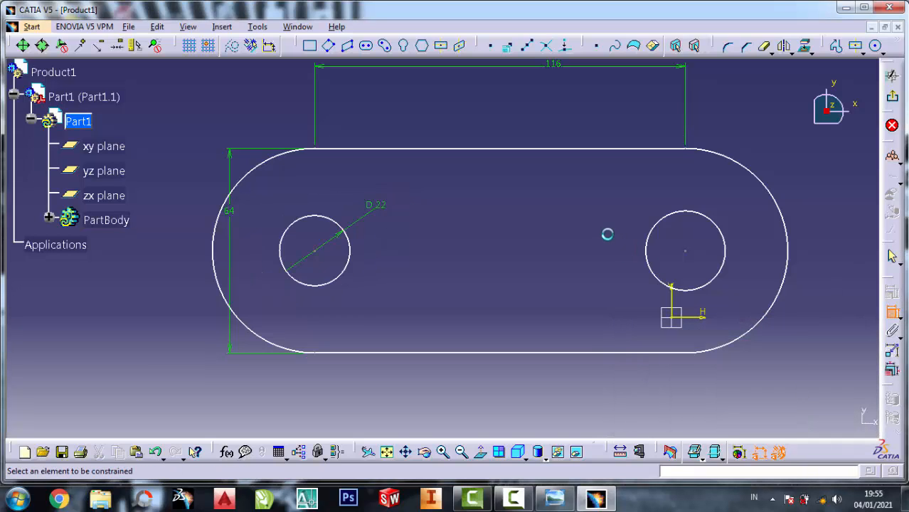
{"action": "left_click", "coordinate": [649, 238]}
{"action": "left_click", "coordinate": [599, 199]}
{"action": "double_click", "coordinate": [599, 192]}
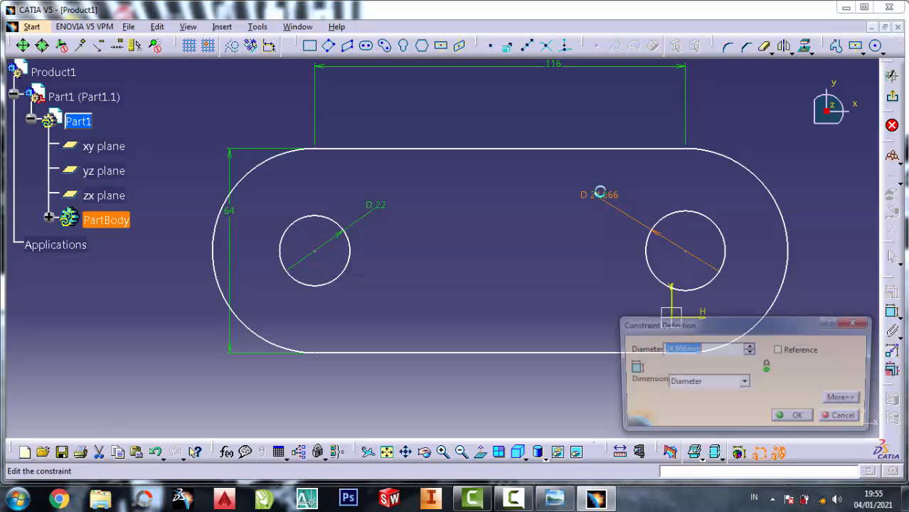
{"action": "type", "text": "22"}
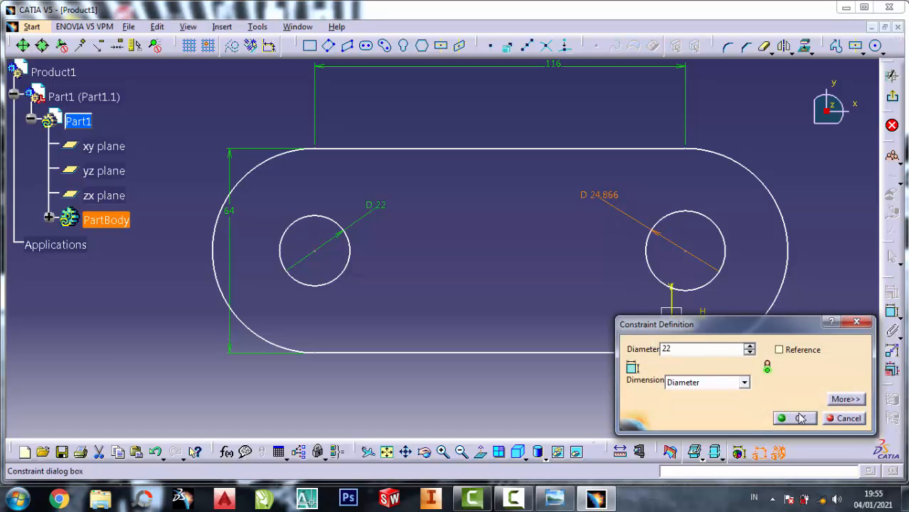
{"action": "left_click", "coordinate": [797, 418]}
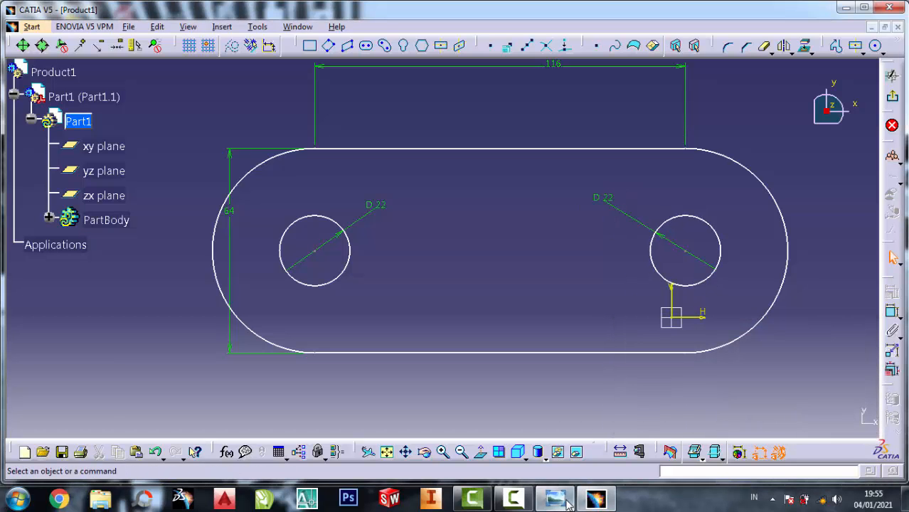
Check the base thickness in the reference drawing and pad the finished slot-shaped sketch with its two holes to 13 mm.
{"action": "left_click", "coordinate": [596, 499]}
{"action": "scroll", "coordinate": [687, 284], "scroll_direction": "up", "scroll_amount": 1}
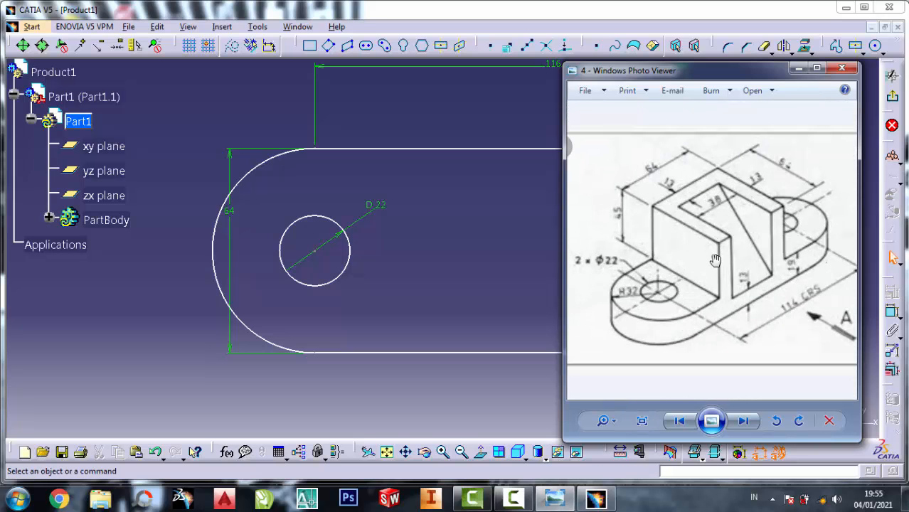
{"action": "scroll", "coordinate": [776, 325], "scroll_direction": "up", "scroll_amount": 3}
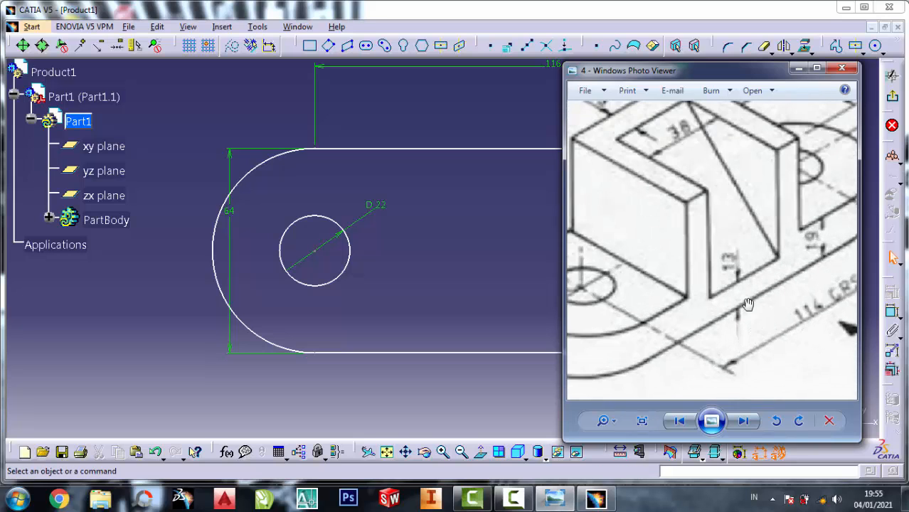
{"action": "scroll", "coordinate": [729, 253], "scroll_direction": "up", "scroll_amount": 1}
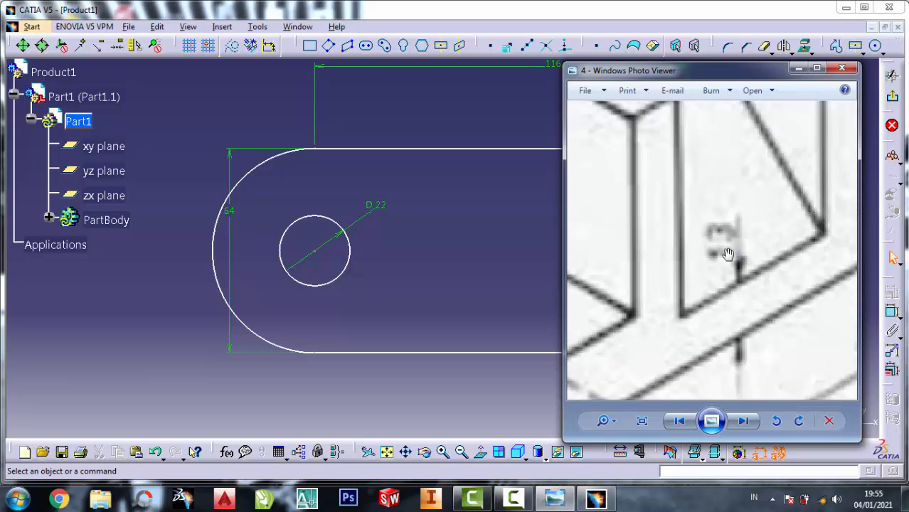
{"action": "left_click", "coordinate": [799, 69]}
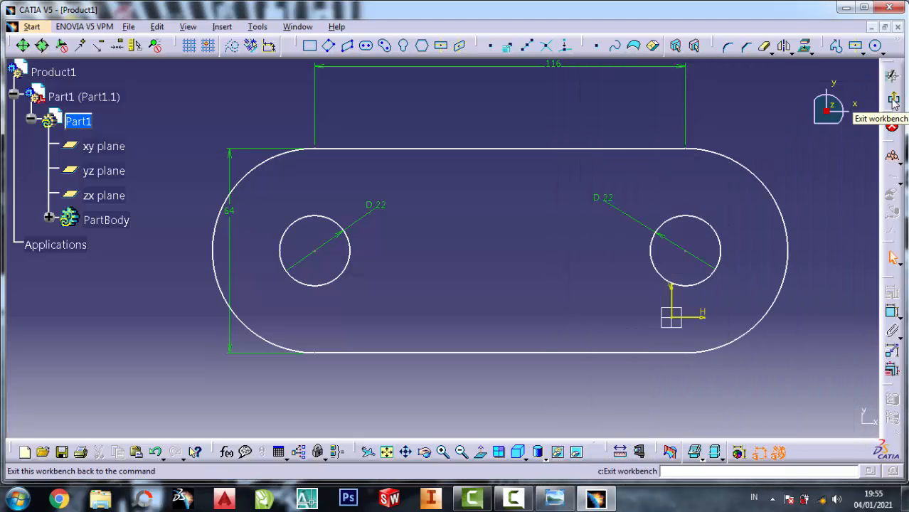
{"action": "left_click", "coordinate": [894, 102]}
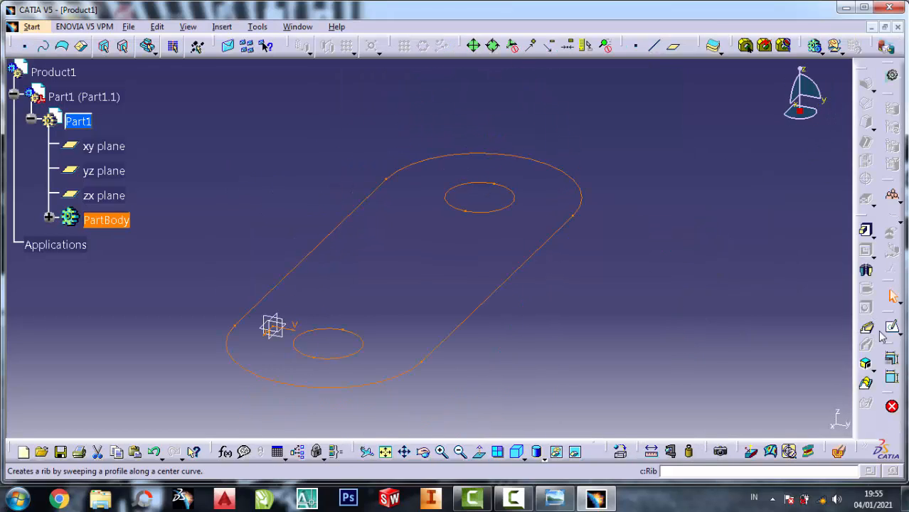
{"action": "left_click", "coordinate": [866, 234]}
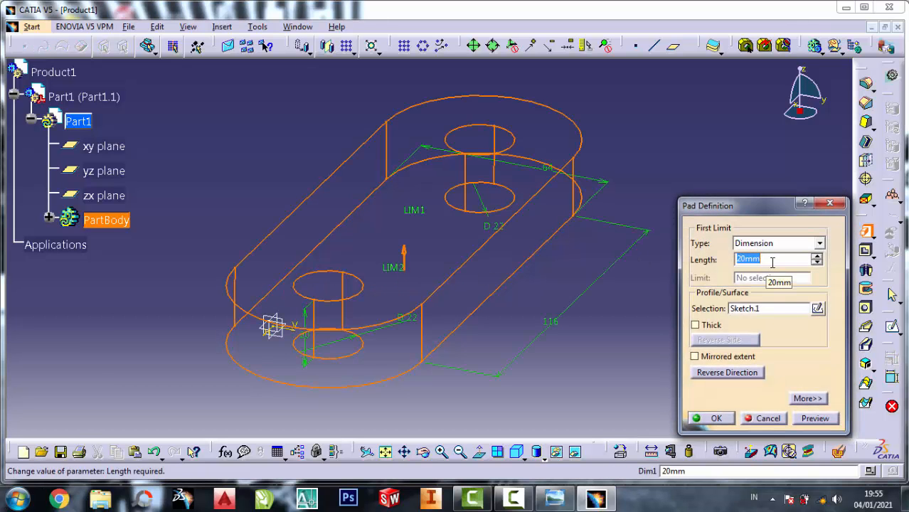
{"action": "type", "text": "13"}
{"action": "key", "text": "Return"}
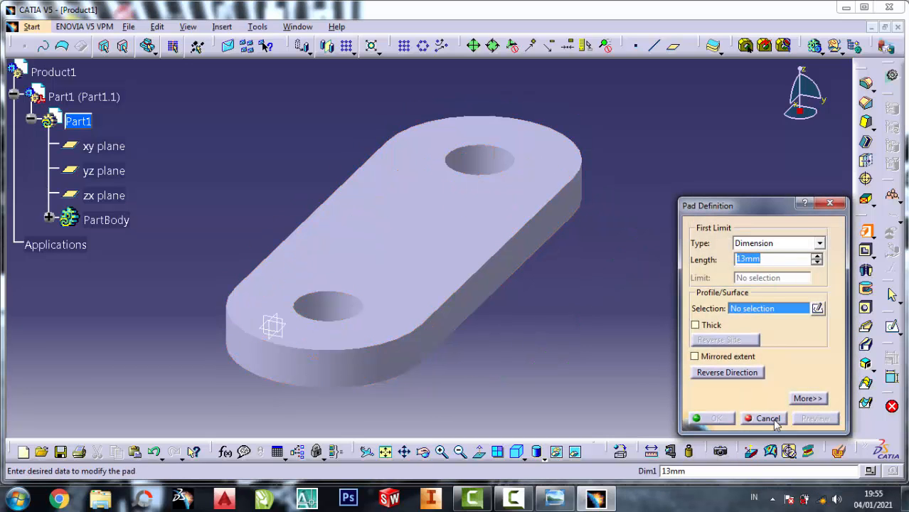
{"action": "left_click", "coordinate": [775, 420]}
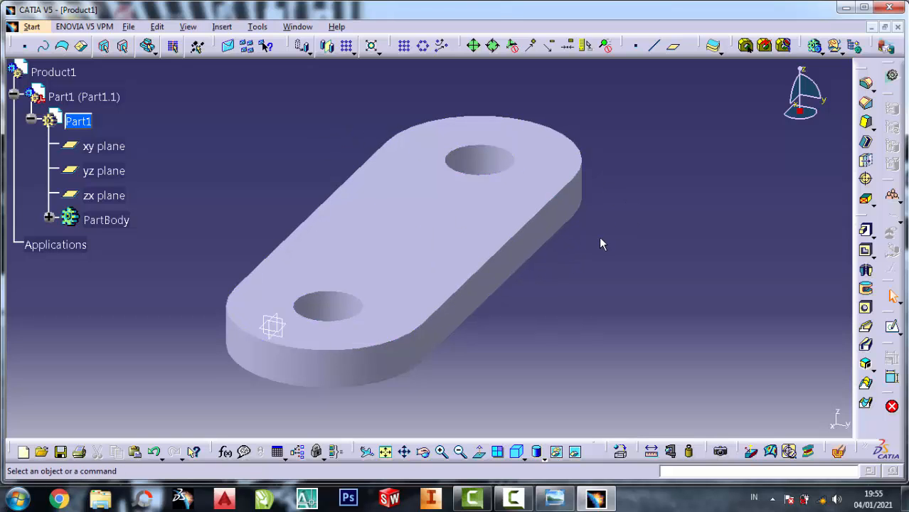
Open a new sketch on the plate's top face and check the upright block's layout in the reference drawing.
{"action": "left_click", "coordinate": [435, 222]}
{"action": "left_click", "coordinate": [892, 327]}
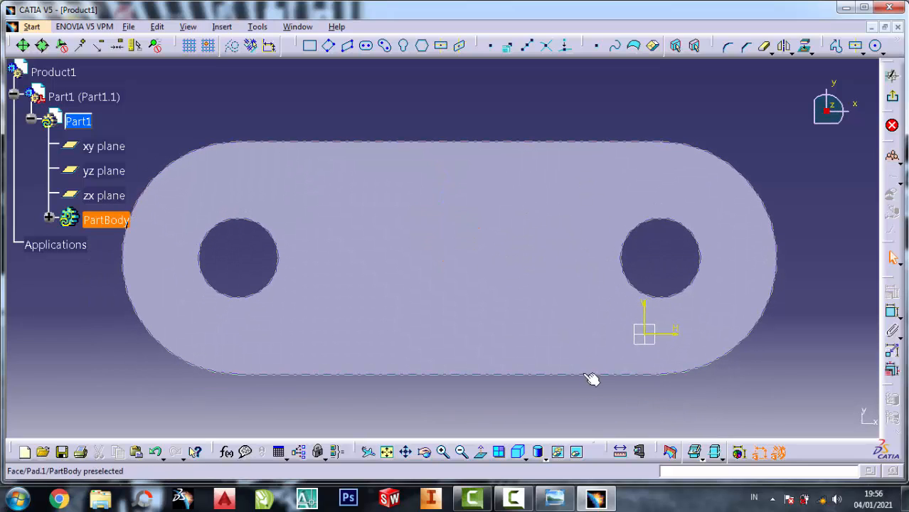
{"action": "left_click", "coordinate": [554, 498]}
{"action": "scroll", "coordinate": [625, 239], "scroll_direction": "down", "scroll_amount": 5}
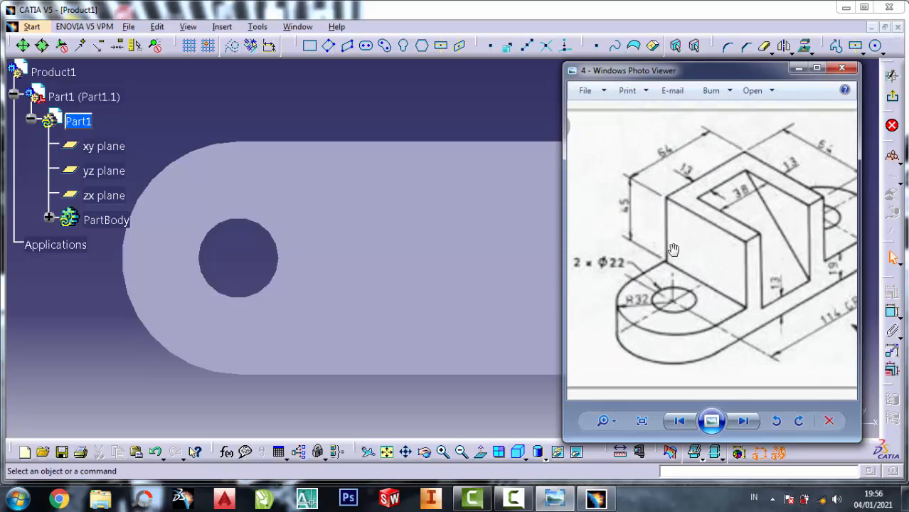
{"action": "left_click", "coordinate": [419, 119]}
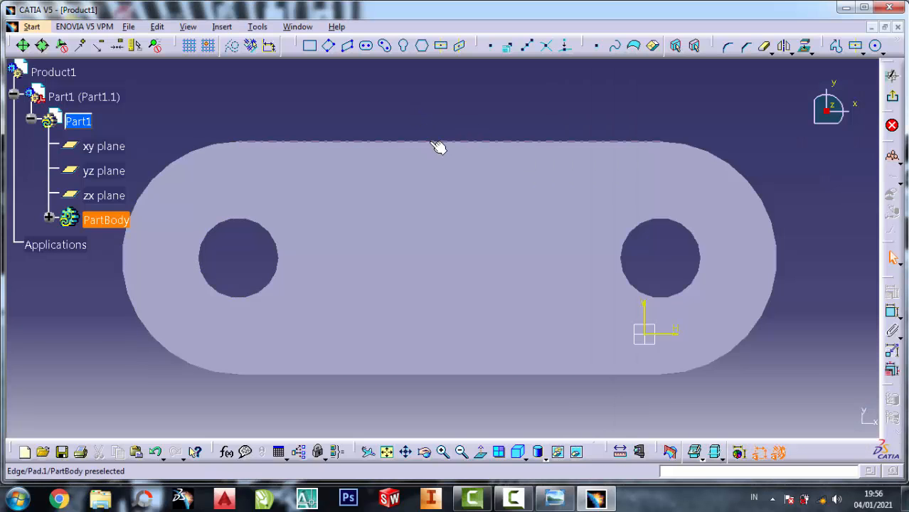
Project the plate's upper straight edge onto the sketch plane.
{"action": "left_click", "coordinate": [437, 144]}
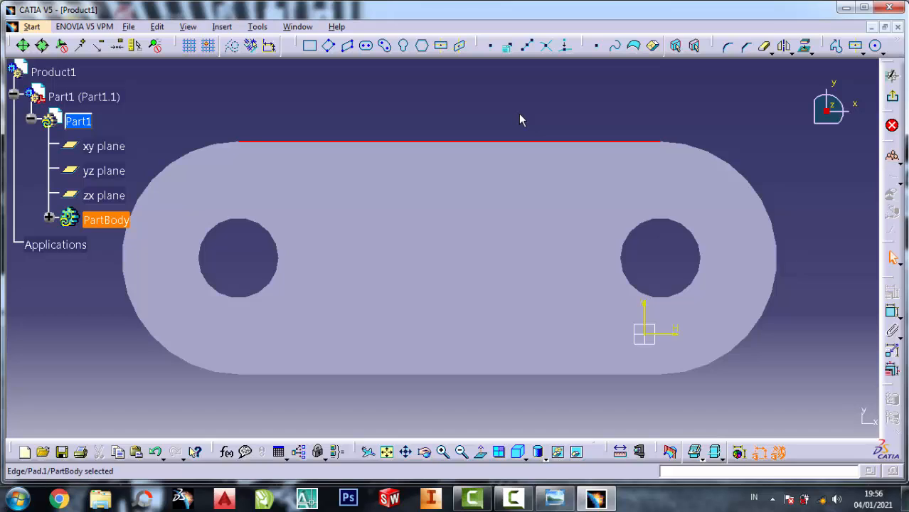
{"action": "left_click", "coordinate": [806, 46]}
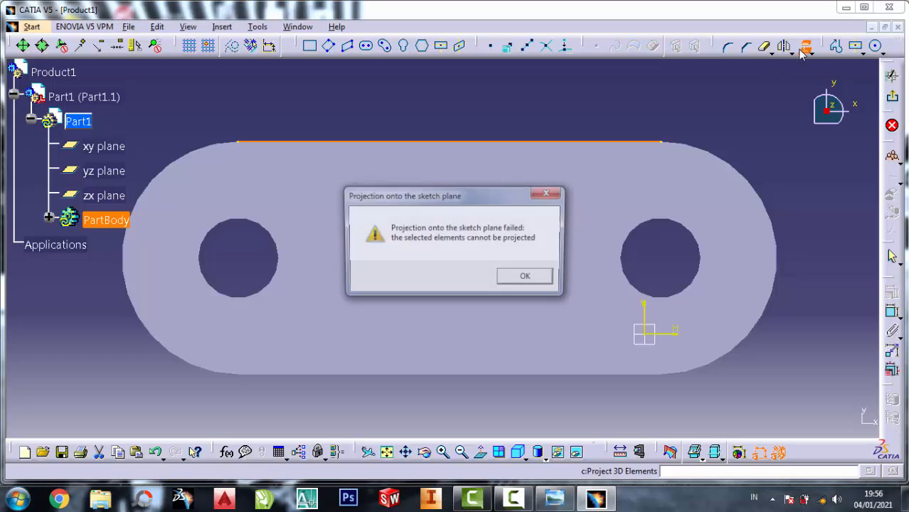
{"action": "left_click", "coordinate": [526, 280]}
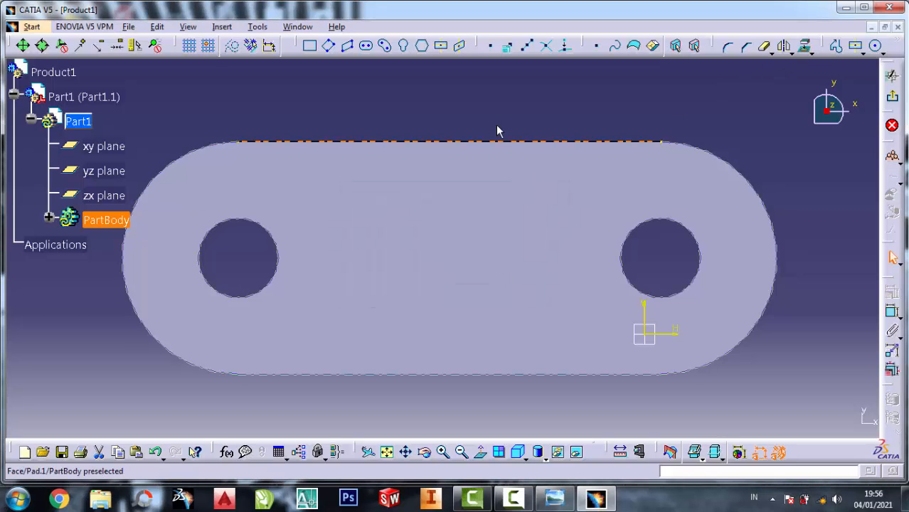
{"action": "left_click", "coordinate": [397, 140]}
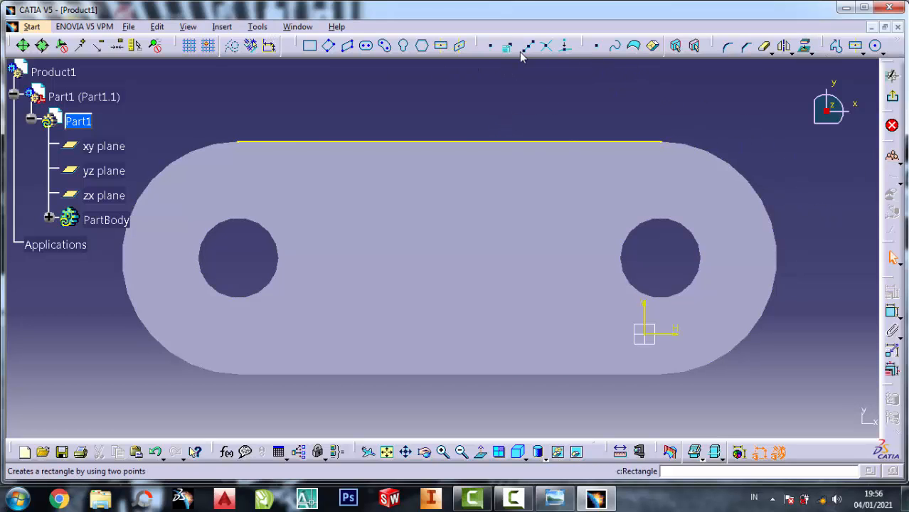
Draw a vertical line about 65 mm long from the projected edge to the plate's lower edge and remove the extra slanted segment.
{"action": "left_click", "coordinate": [837, 47]}
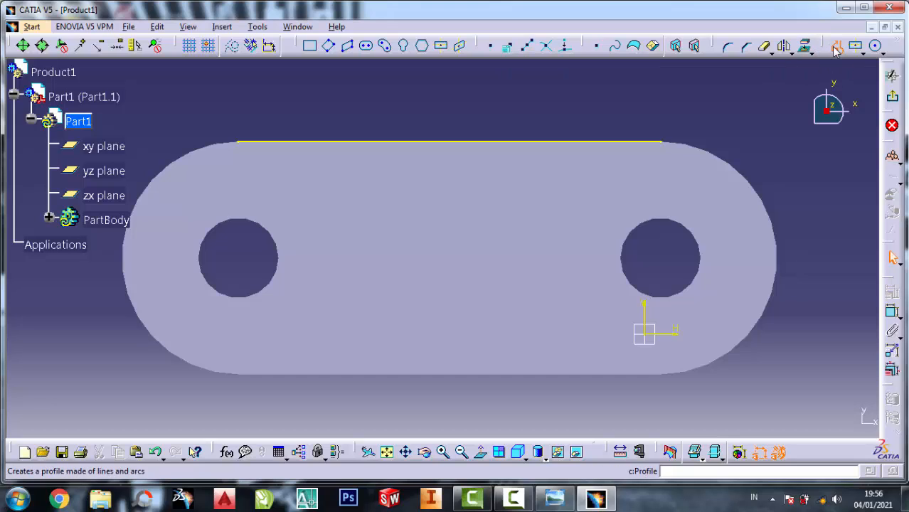
{"action": "left_click", "coordinate": [459, 142]}
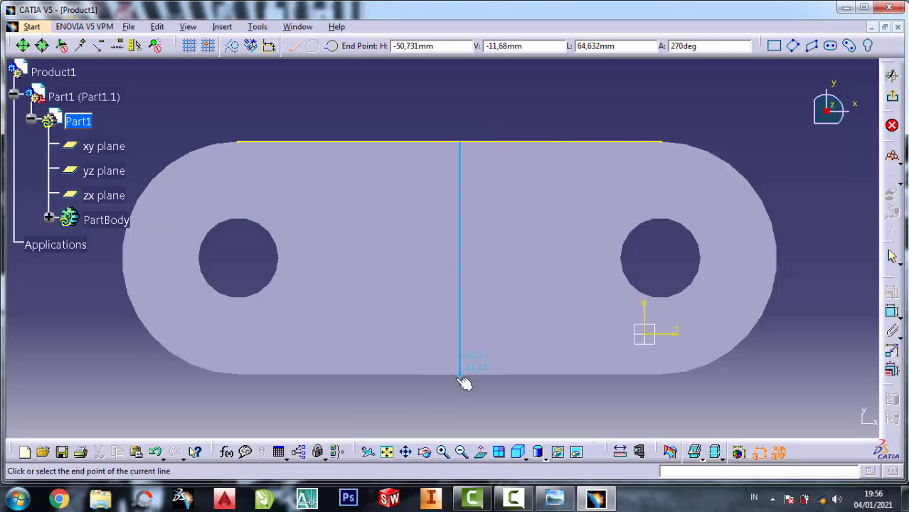
{"action": "left_click", "coordinate": [460, 375]}
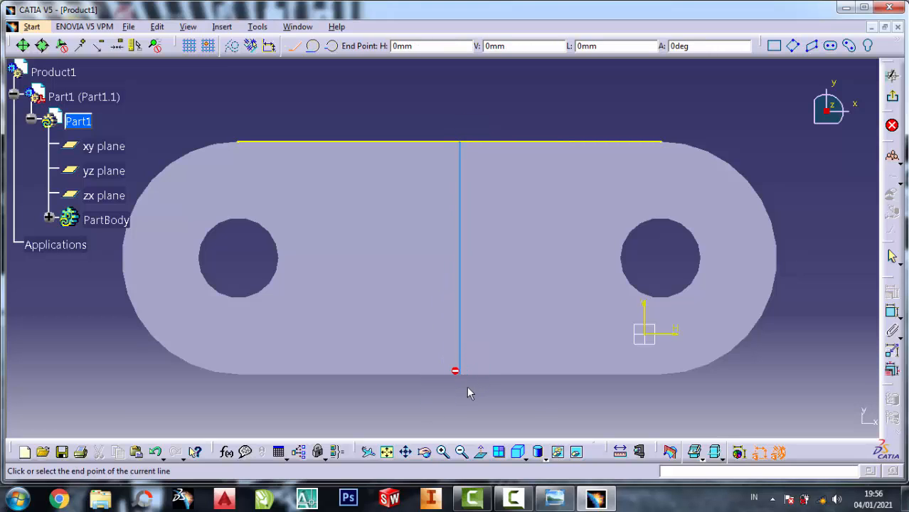
{"action": "double_click", "coordinate": [546, 415]}
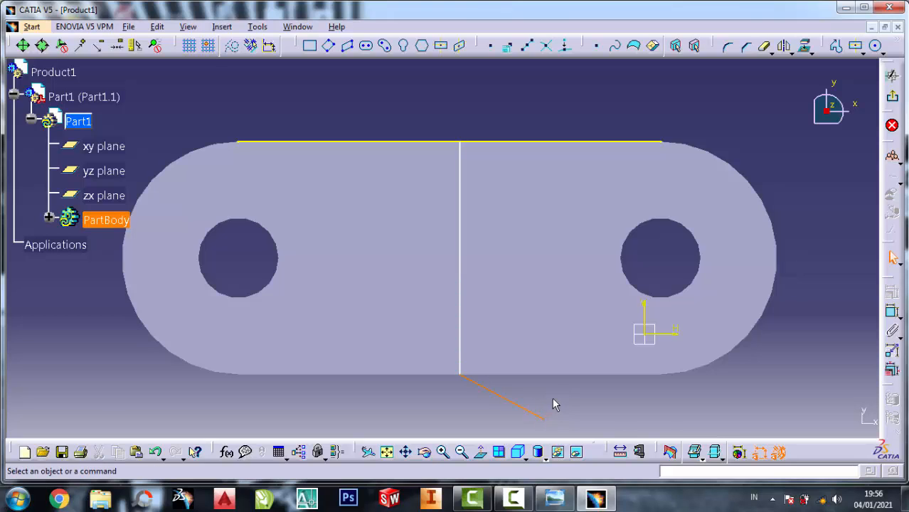
{"action": "right_click", "coordinate": [525, 407]}
{"action": "left_click", "coordinate": [554, 312]}
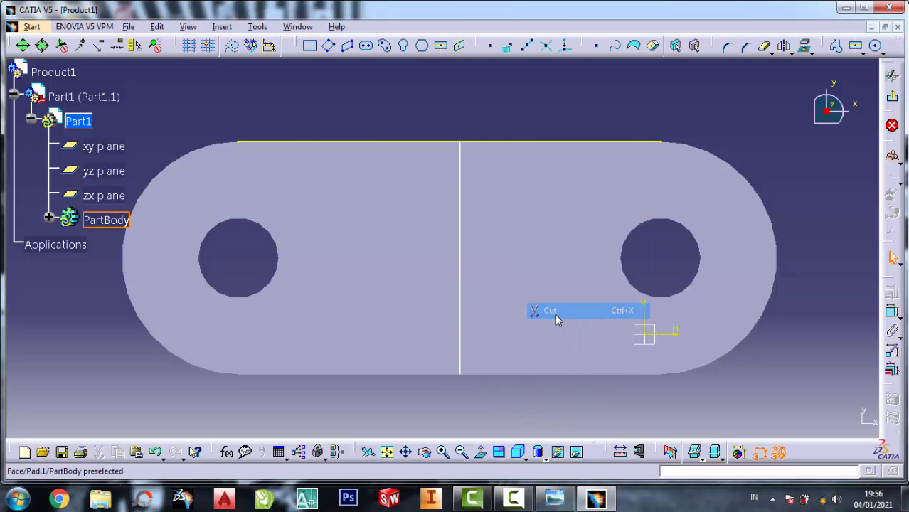
Consult the reference drawing and constrain the vertical line to 58 mm from the right endpoint of the projected edge.
{"action": "left_click", "coordinate": [555, 498]}
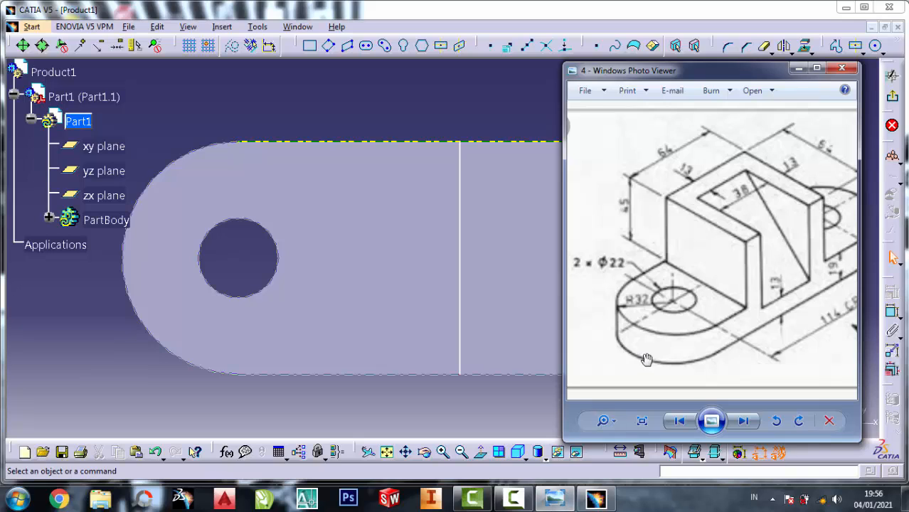
{"action": "scroll", "coordinate": [669, 318], "scroll_direction": "down", "scroll_amount": 3}
{"action": "scroll", "coordinate": [759, 306], "scroll_direction": "up", "scroll_amount": 3}
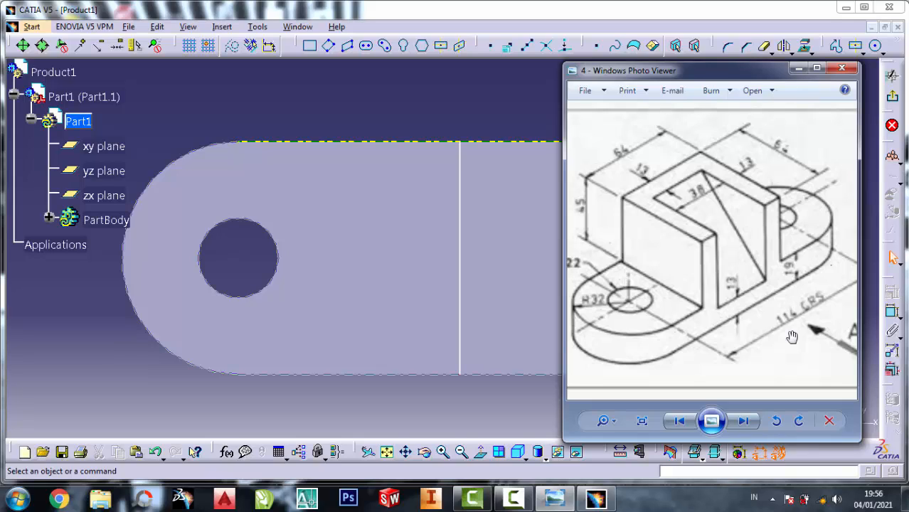
{"action": "left_click", "coordinate": [798, 69]}
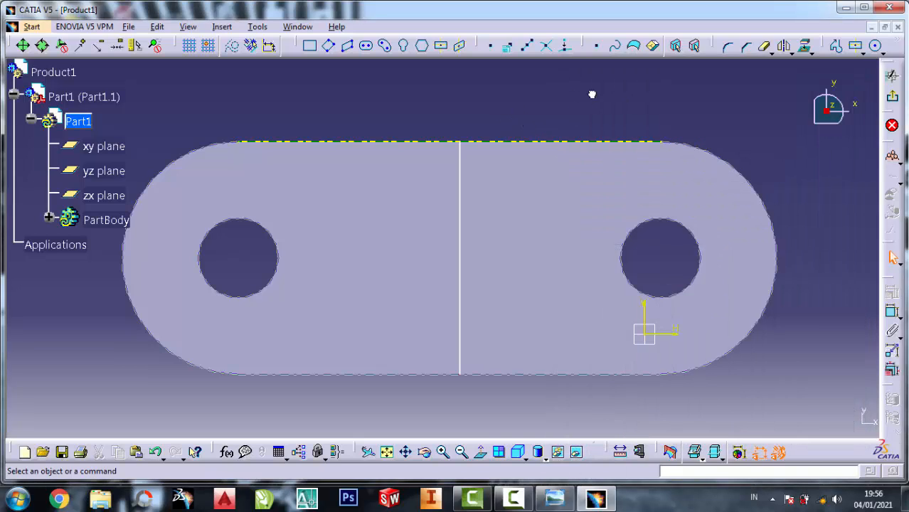
{"action": "left_click", "coordinate": [892, 312]}
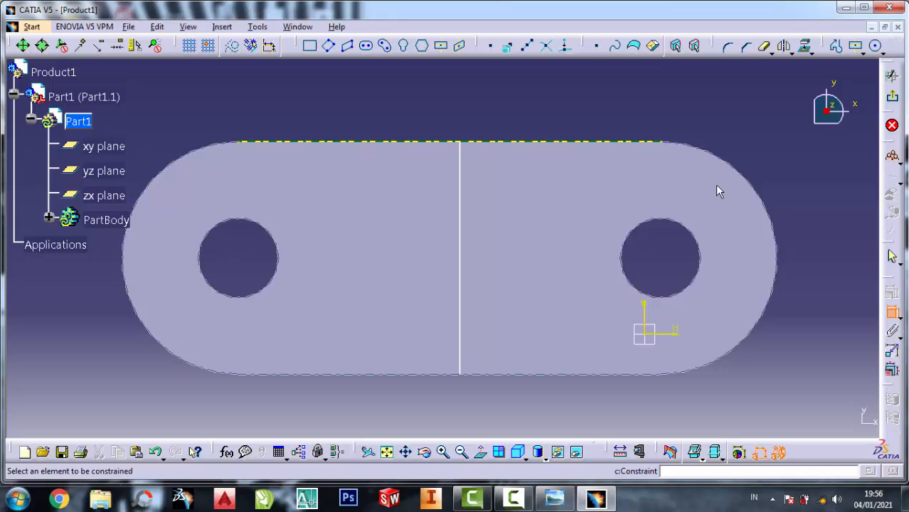
{"action": "left_click", "coordinate": [669, 145]}
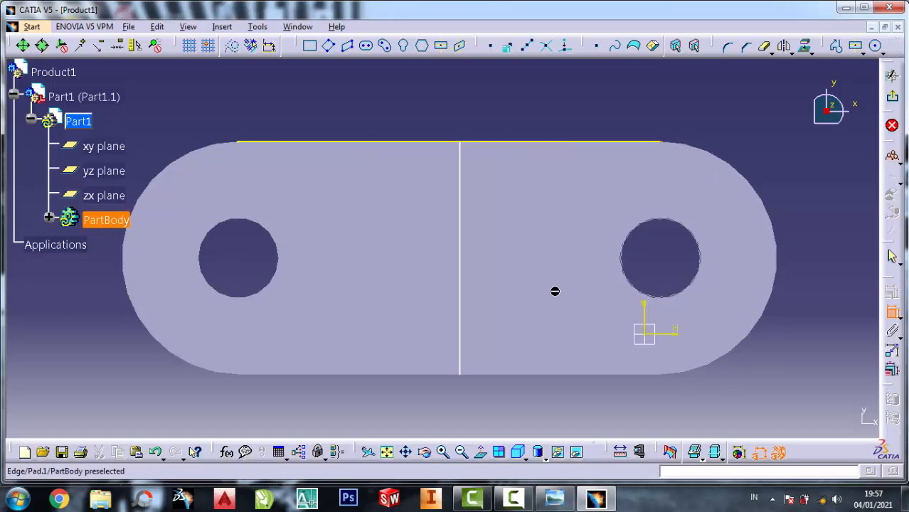
{"action": "left_click", "coordinate": [470, 284]}
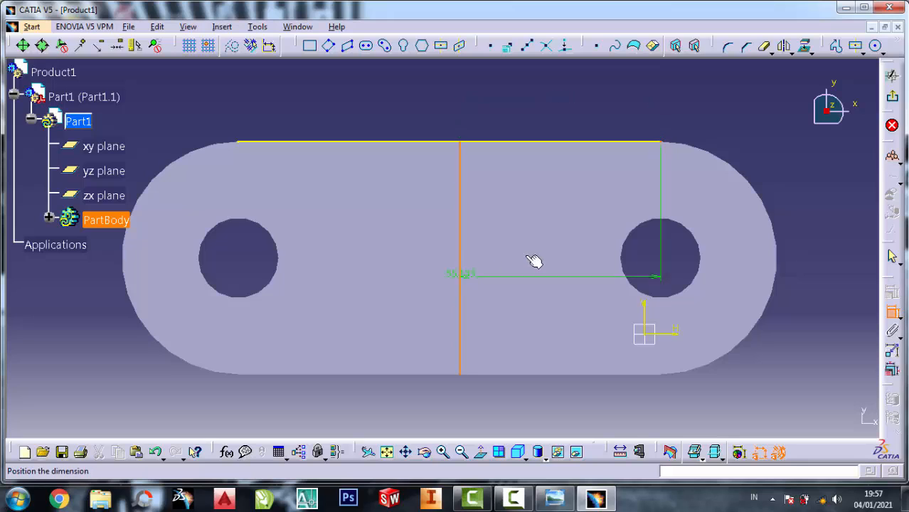
{"action": "left_click", "coordinate": [549, 98]}
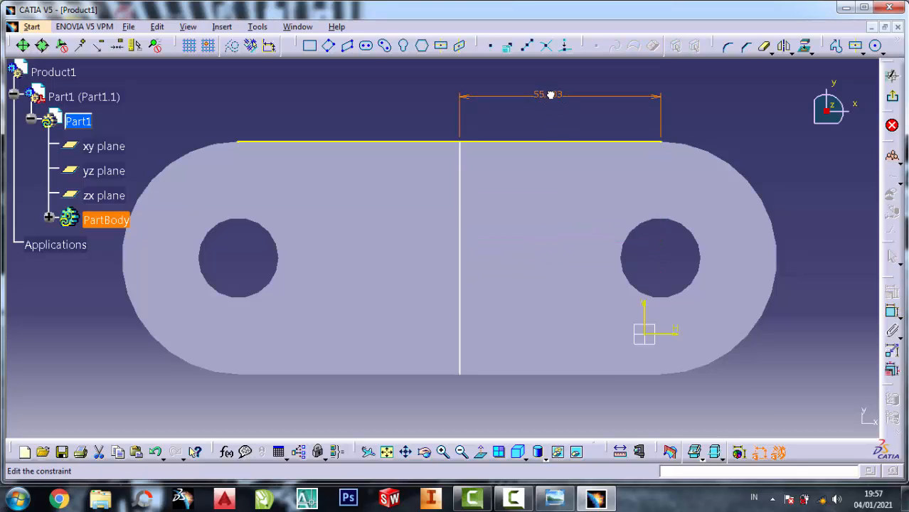
{"action": "double_click", "coordinate": [550, 95]}
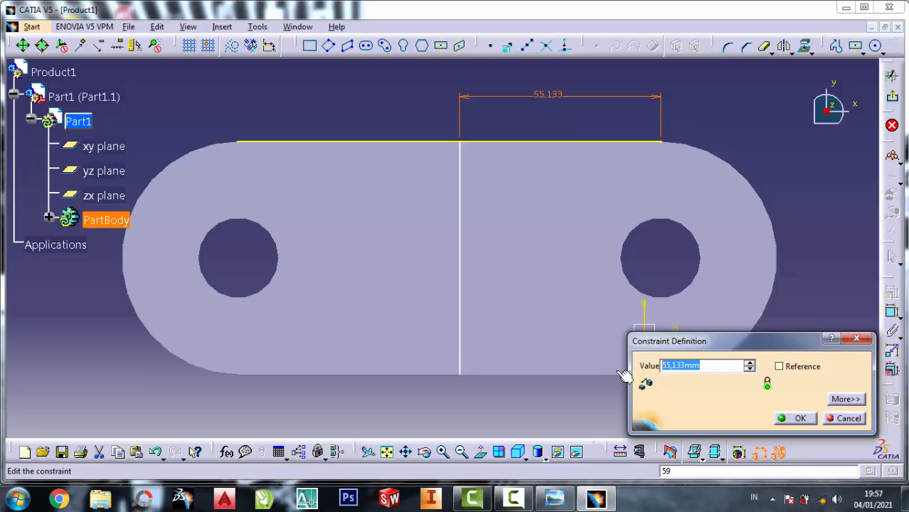
{"action": "type", "text": "58"}
{"action": "left_click", "coordinate": [796, 418]}
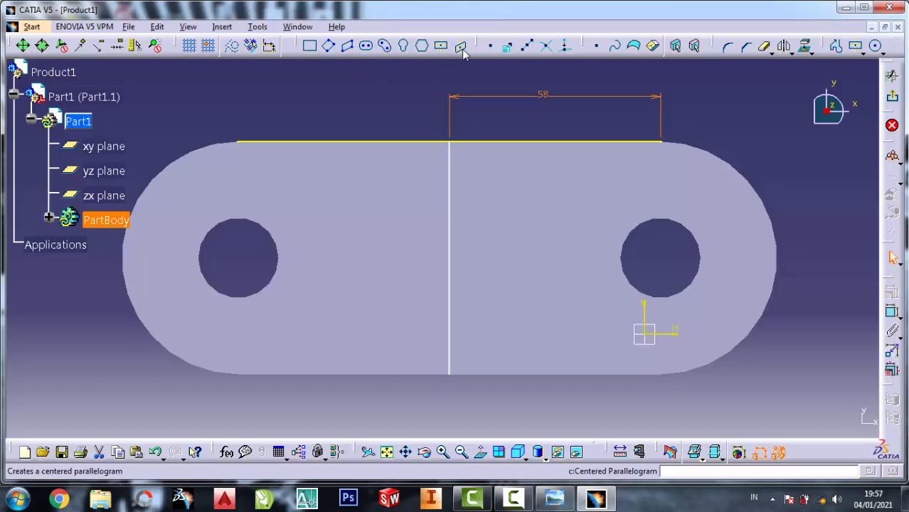
Draw a rectangle about 48 mm wide and 60 mm high from the projected upper edge, spanning the vertical centre line.
{"action": "left_click", "coordinate": [310, 46]}
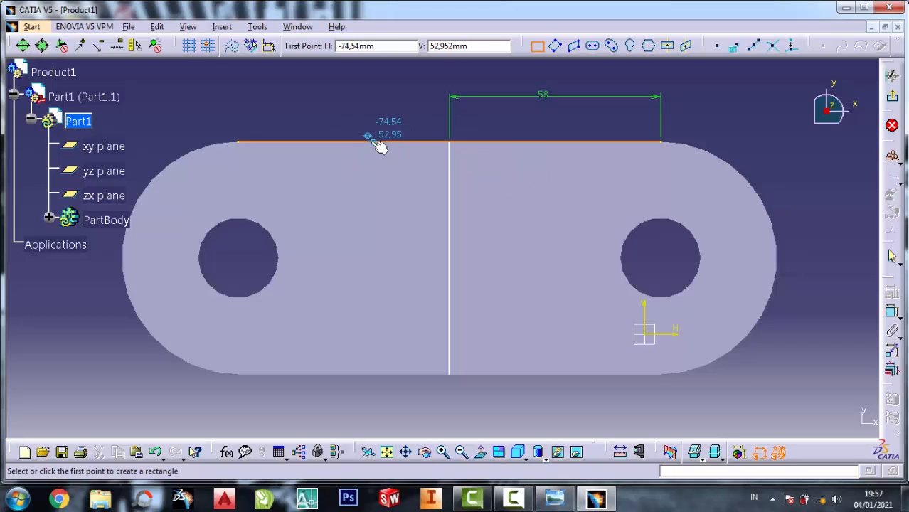
{"action": "left_click", "coordinate": [371, 142]}
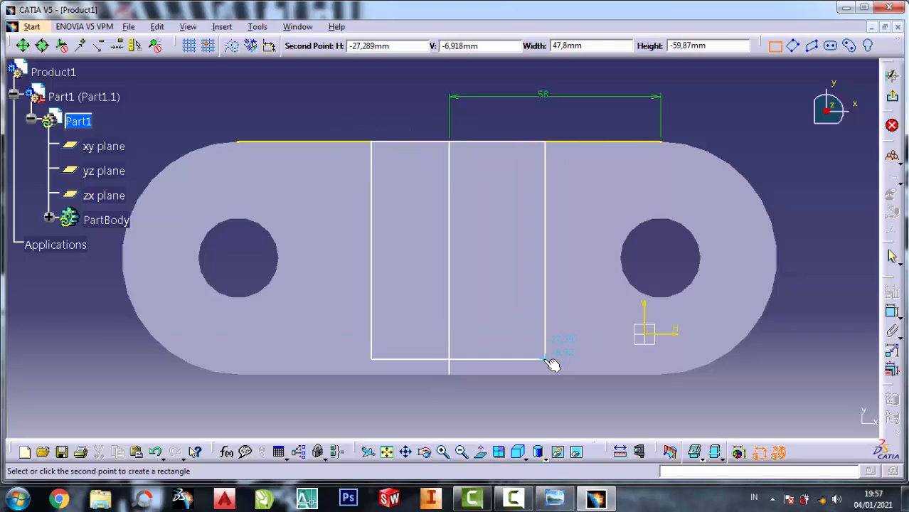
{"action": "double_click", "coordinate": [546, 358]}
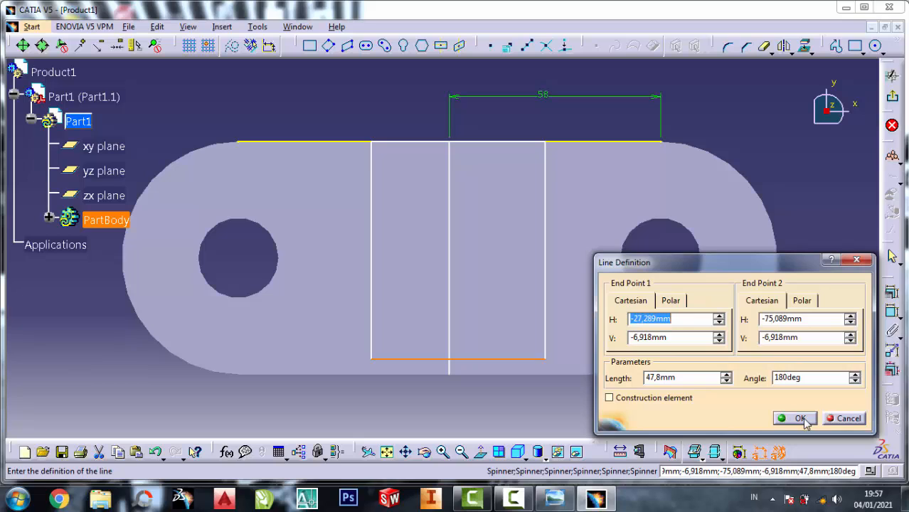
{"action": "left_click", "coordinate": [798, 418]}
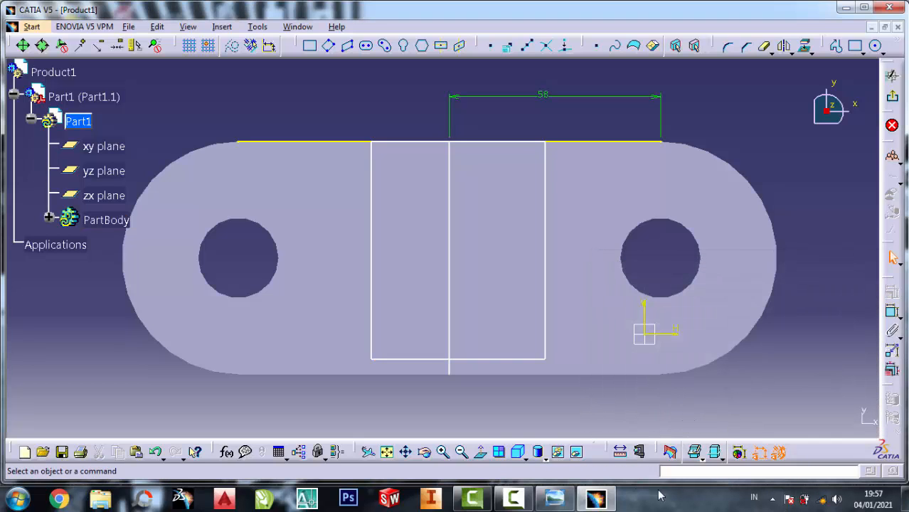
Check the reference drawing and try to constrain the rectangle's lower side 13 mm from the plate's lower edge.
{"action": "left_click", "coordinate": [554, 498]}
{"action": "scroll", "coordinate": [694, 180], "scroll_direction": "up", "scroll_amount": 5}
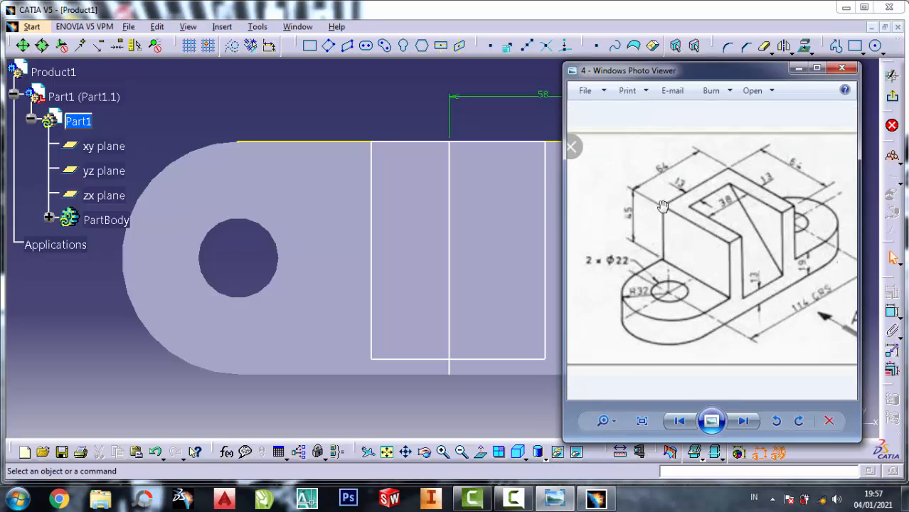
{"action": "left_click", "coordinate": [797, 69]}
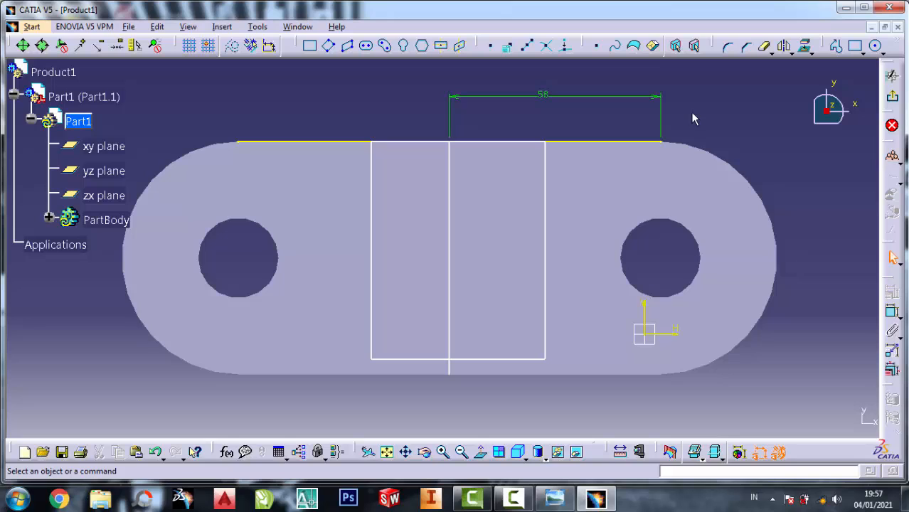
{"action": "left_click", "coordinate": [892, 311]}
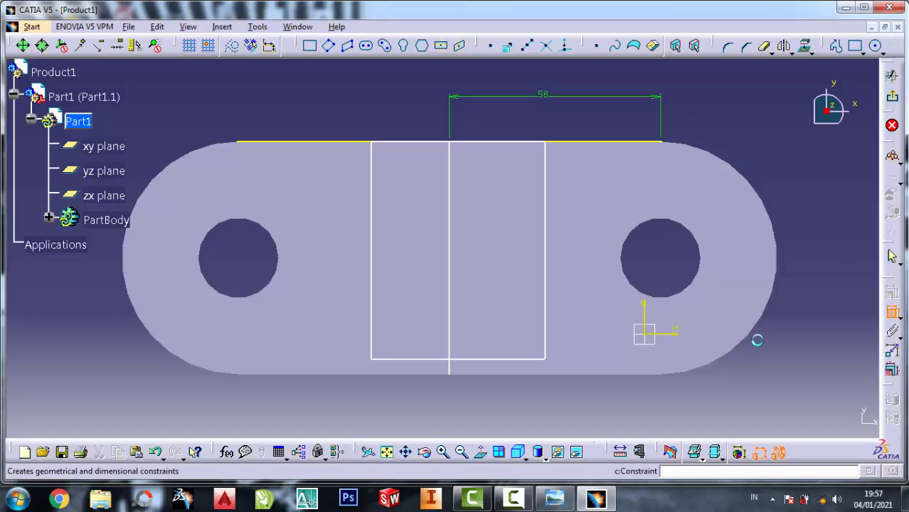
{"action": "left_click", "coordinate": [391, 359]}
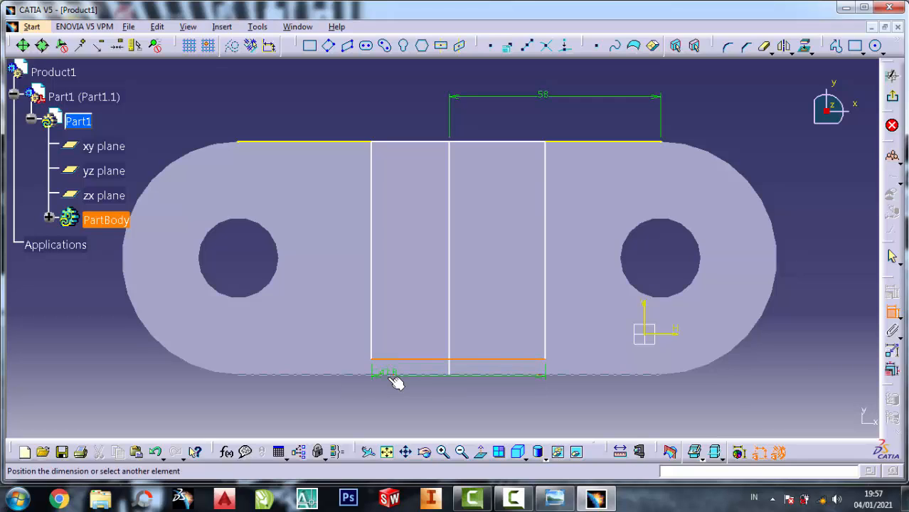
{"action": "left_click", "coordinate": [387, 375]}
{"action": "left_click", "coordinate": [123, 376]}
{"action": "double_click", "coordinate": [125, 370]}
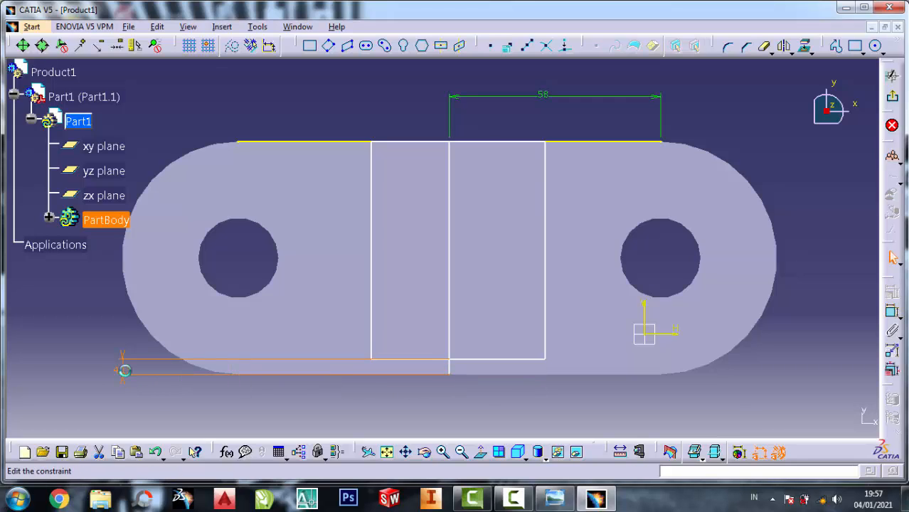
{"action": "type", "text": "13"}
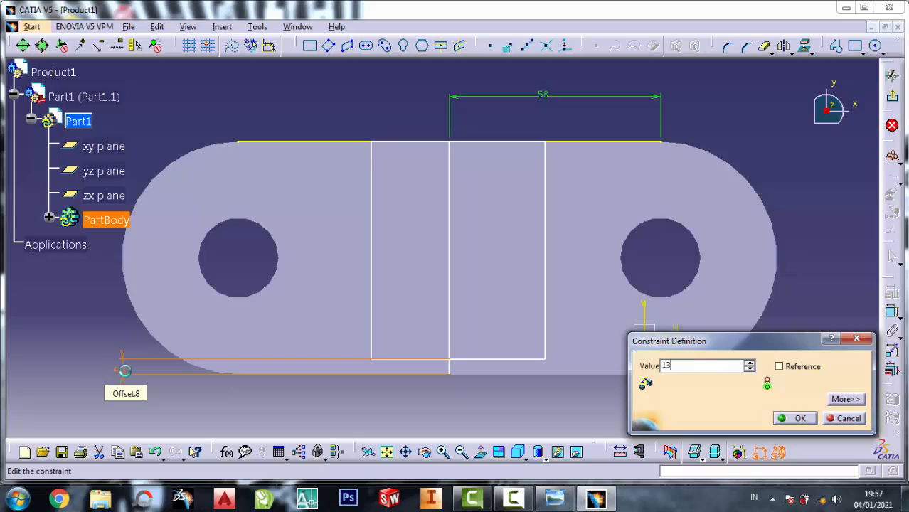
{"action": "key", "text": "Return"}
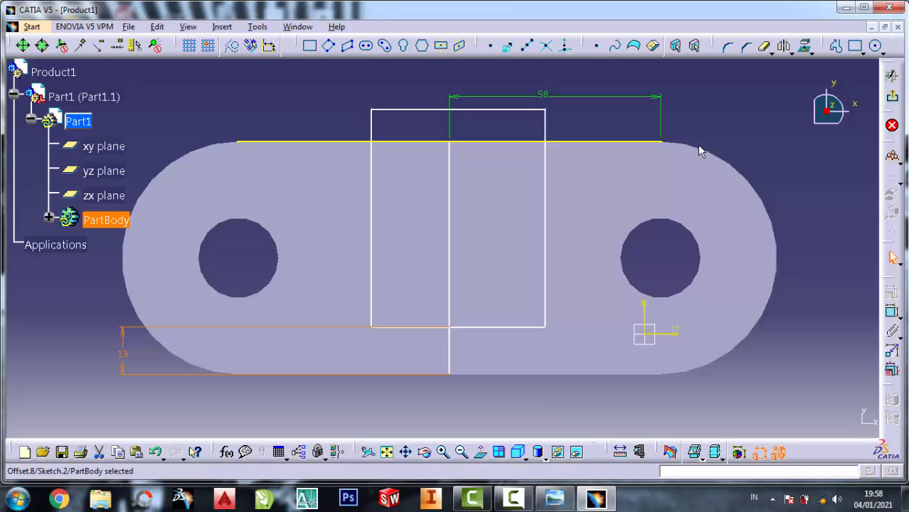
{"action": "key", "text": "ctrl+z"}
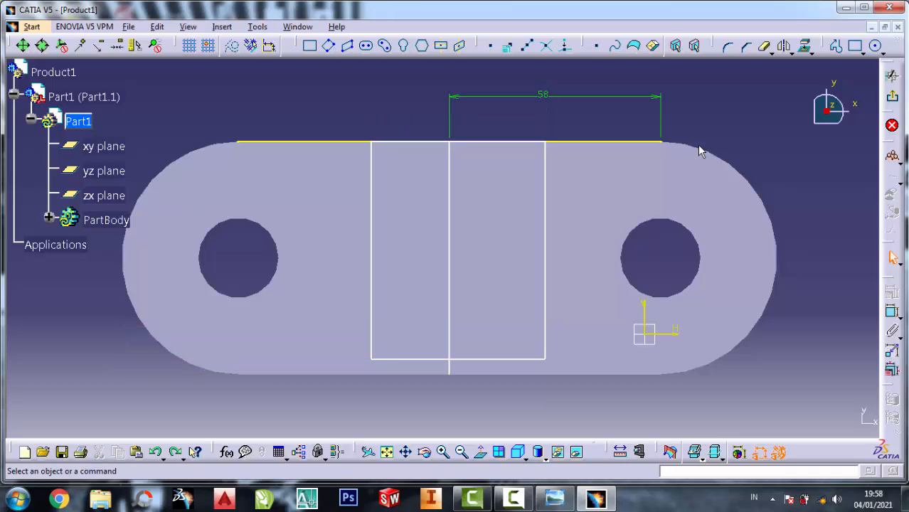
Check the slot width in the reference drawing and constrain the rectangle's left side to 19 mm from the vertical centre line.
{"action": "left_click", "coordinate": [555, 501]}
{"action": "scroll", "coordinate": [719, 227], "scroll_direction": "down", "scroll_amount": 2}
{"action": "scroll", "coordinate": [726, 212], "scroll_direction": "up", "scroll_amount": 4}
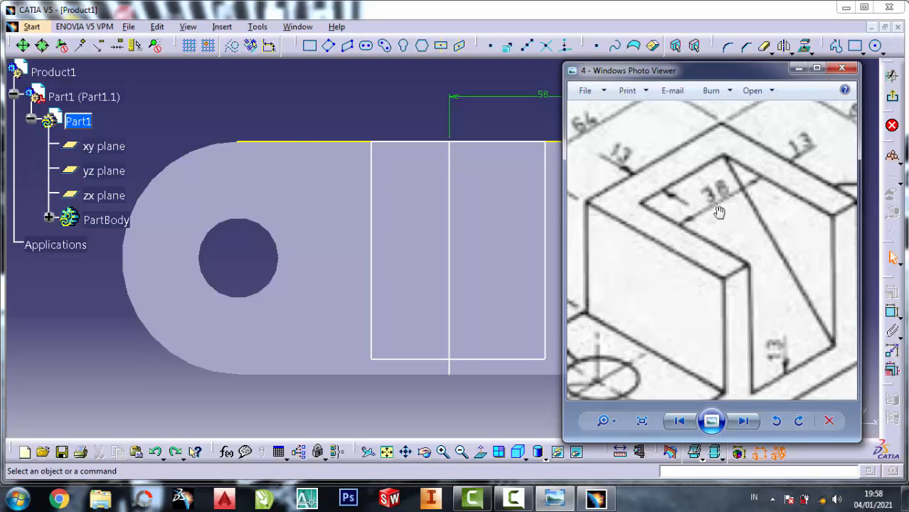
{"action": "left_click", "coordinate": [422, 70]}
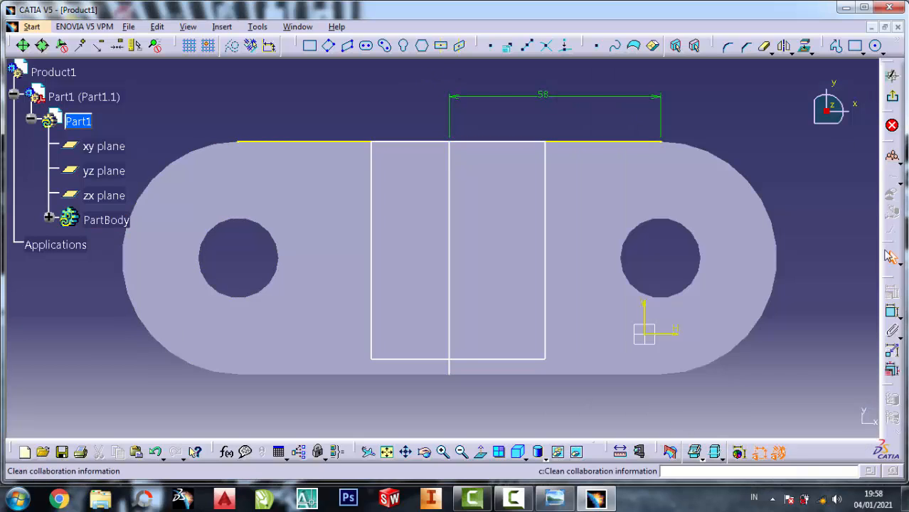
{"action": "left_click", "coordinate": [891, 311]}
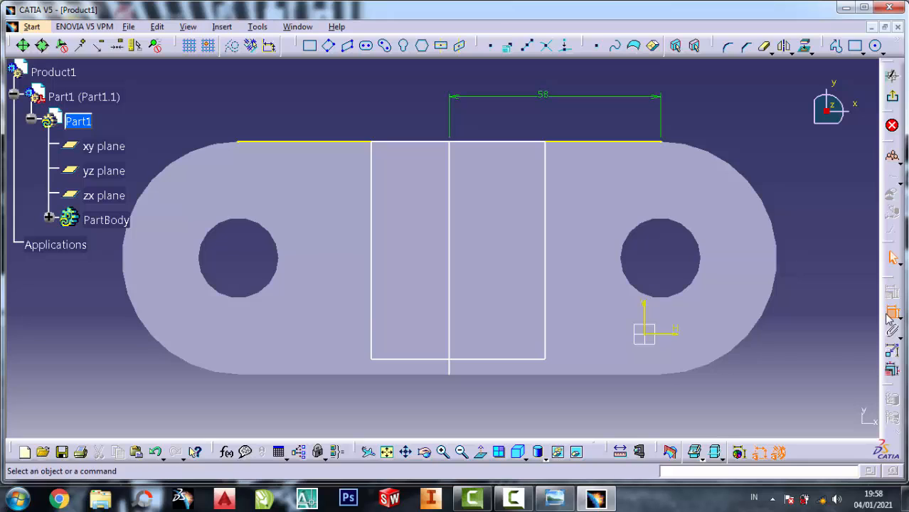
{"action": "left_click", "coordinate": [372, 321]}
{"action": "left_click", "coordinate": [450, 313]}
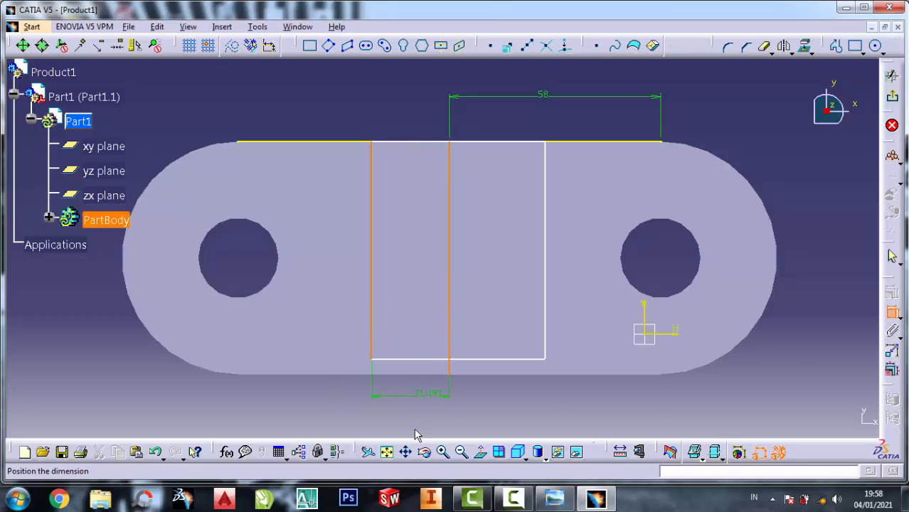
{"action": "left_click", "coordinate": [418, 409]}
{"action": "double_click", "coordinate": [420, 404]}
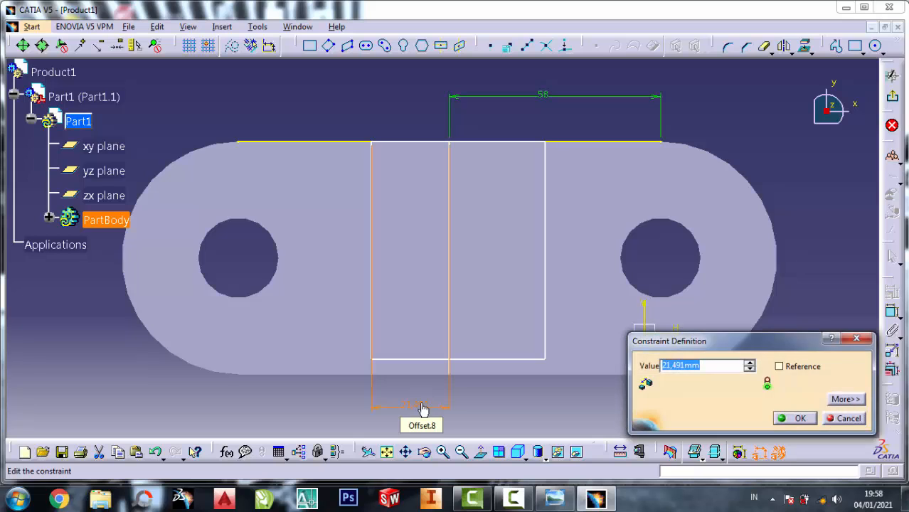
{"action": "type", "text": "19"}
{"action": "key", "text": "Return"}
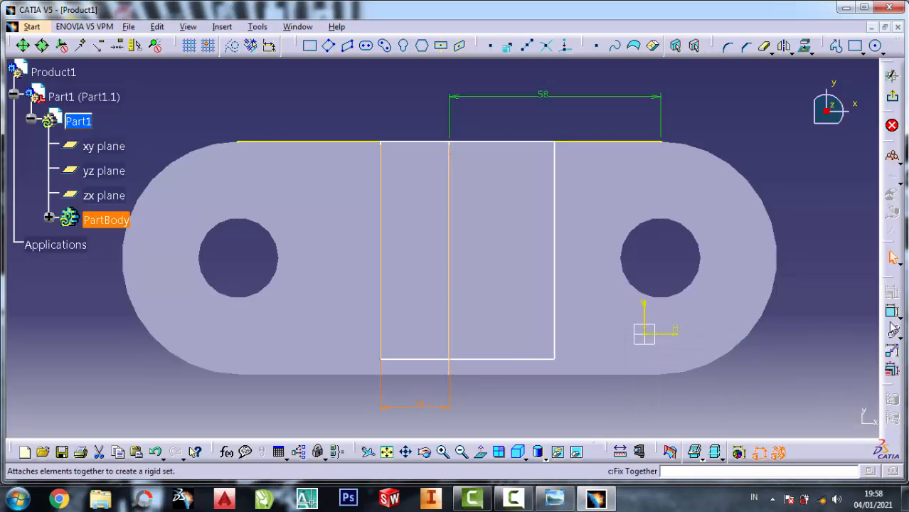
Constrain the rectangle's right side to 19 mm from the vertical centre line.
{"action": "left_click", "coordinate": [891, 312]}
{"action": "left_click", "coordinate": [557, 256]}
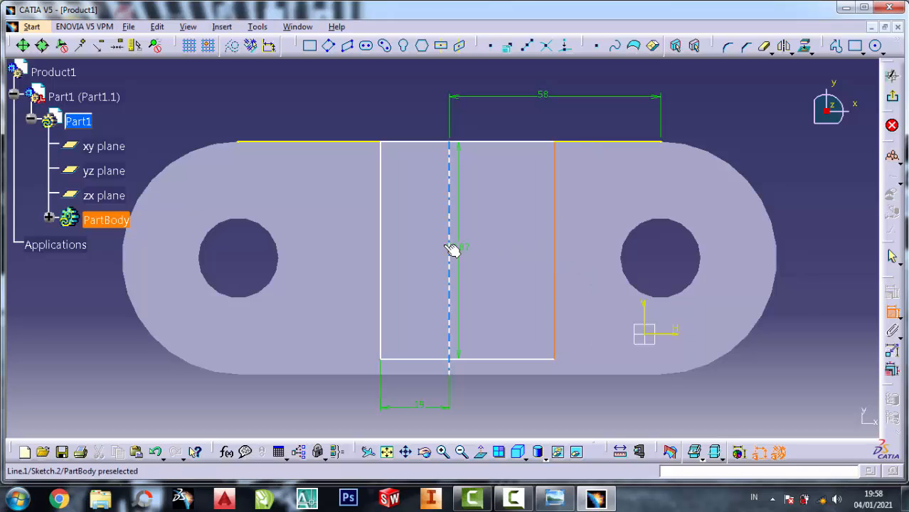
{"action": "left_click", "coordinate": [451, 246]}
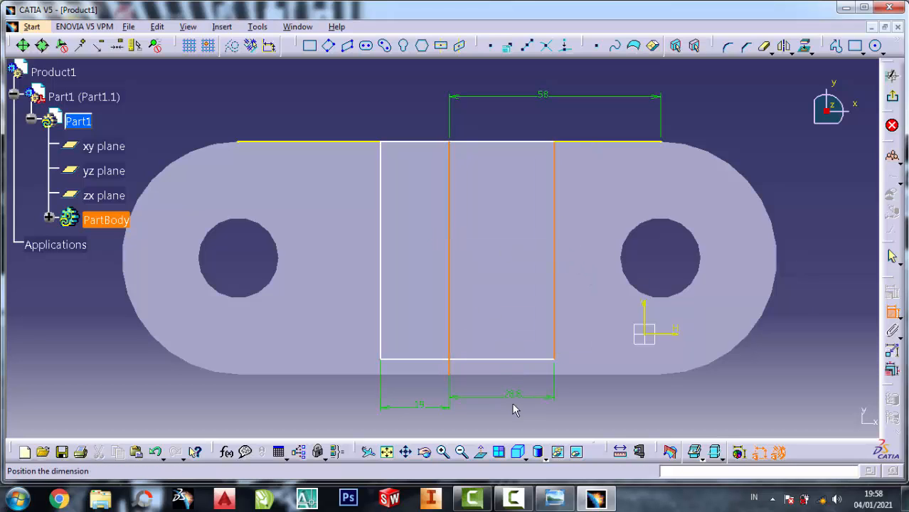
{"action": "left_click", "coordinate": [516, 409]}
{"action": "double_click", "coordinate": [514, 395]}
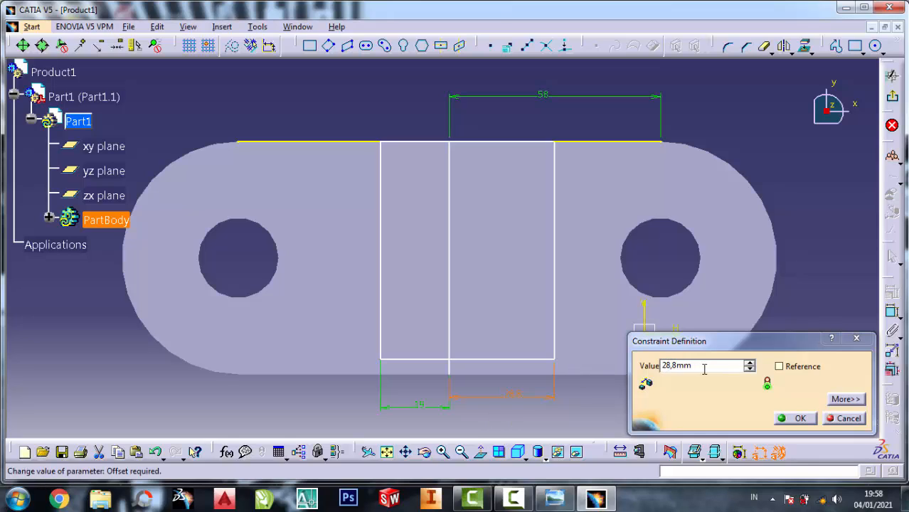
{"action": "left_click_drag", "start_coordinate": [703, 368], "coordinate": [635, 365]}
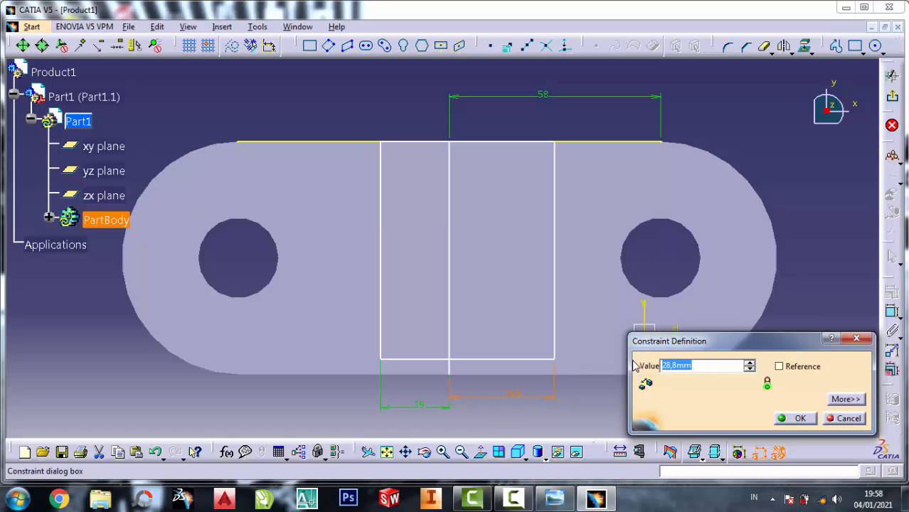
{"action": "type", "text": "19"}
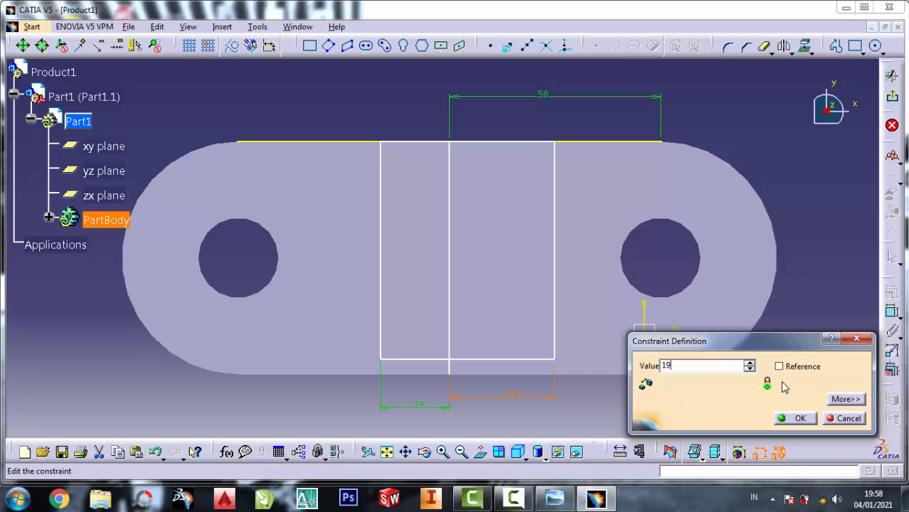
{"action": "left_click", "coordinate": [800, 419]}
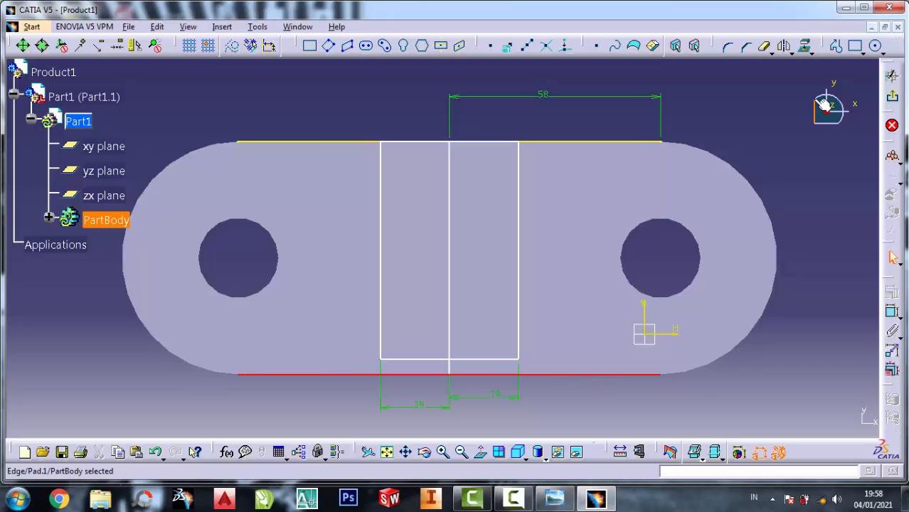
Project the plate's lower straight edge onto the sketch and constrain the rectangle's lower side to 13 mm from it.
{"action": "left_click", "coordinate": [804, 46]}
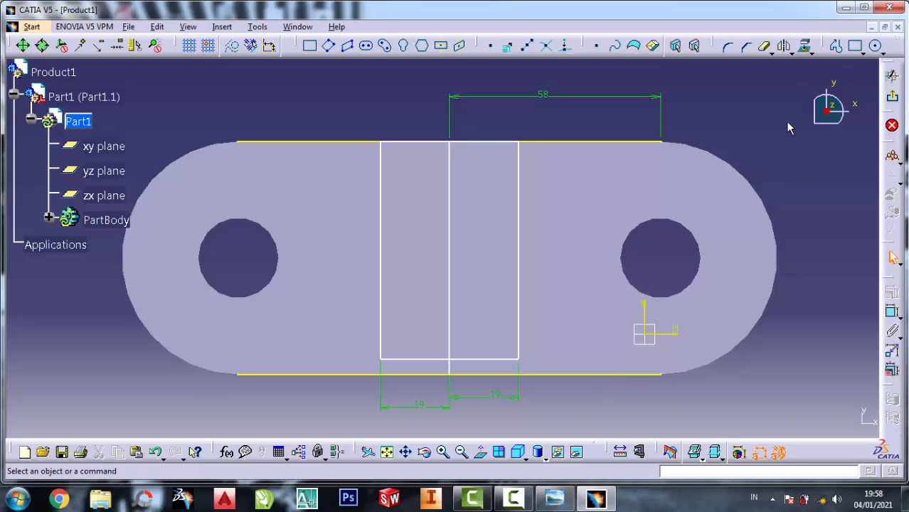
{"action": "left_click", "coordinate": [892, 311]}
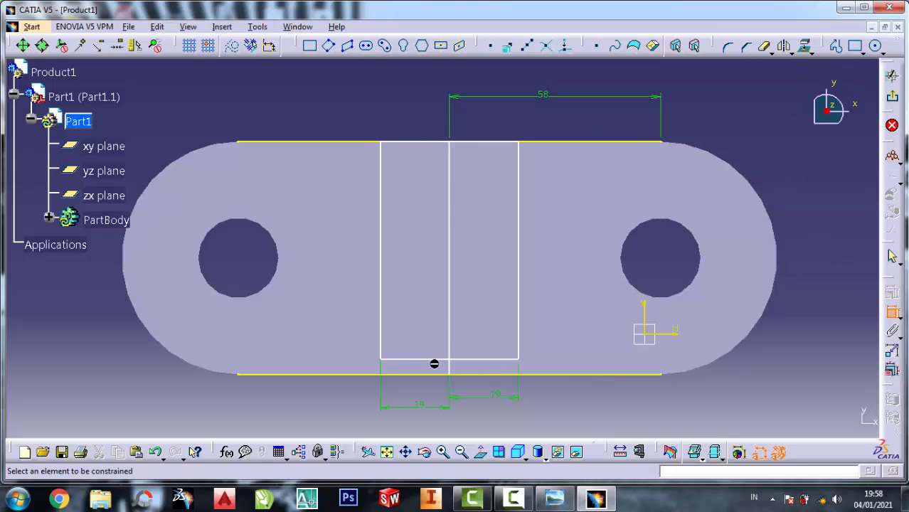
{"action": "left_click", "coordinate": [393, 363]}
{"action": "left_click", "coordinate": [400, 375]}
{"action": "left_click", "coordinate": [128, 372]}
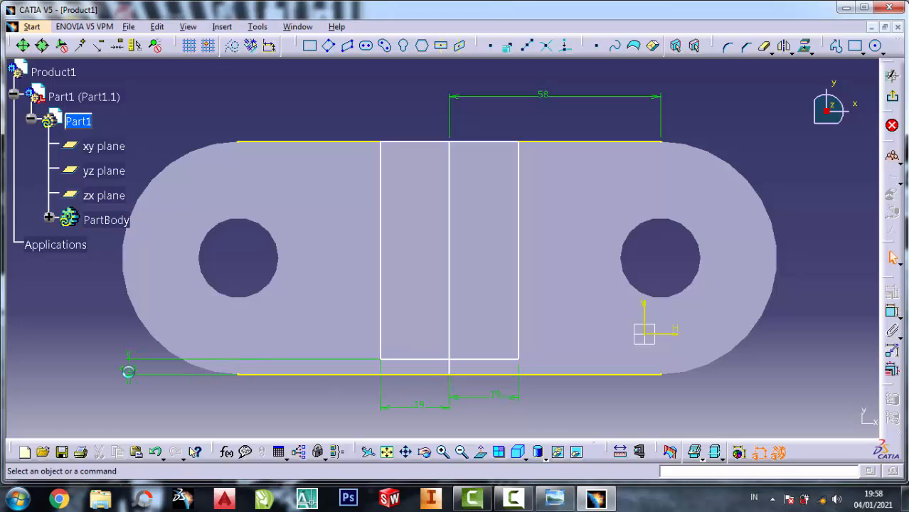
{"action": "double_click", "coordinate": [130, 373]}
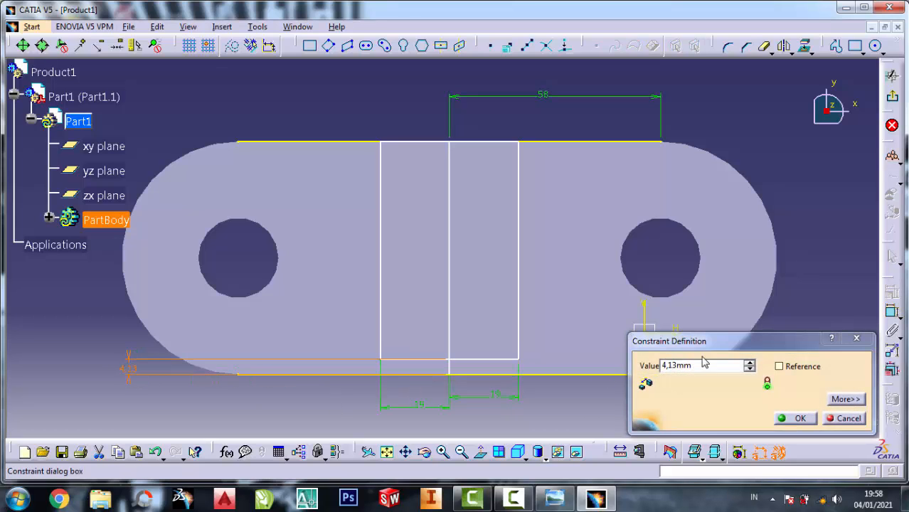
{"action": "left_click_drag", "start_coordinate": [704, 371], "coordinate": [620, 365]}
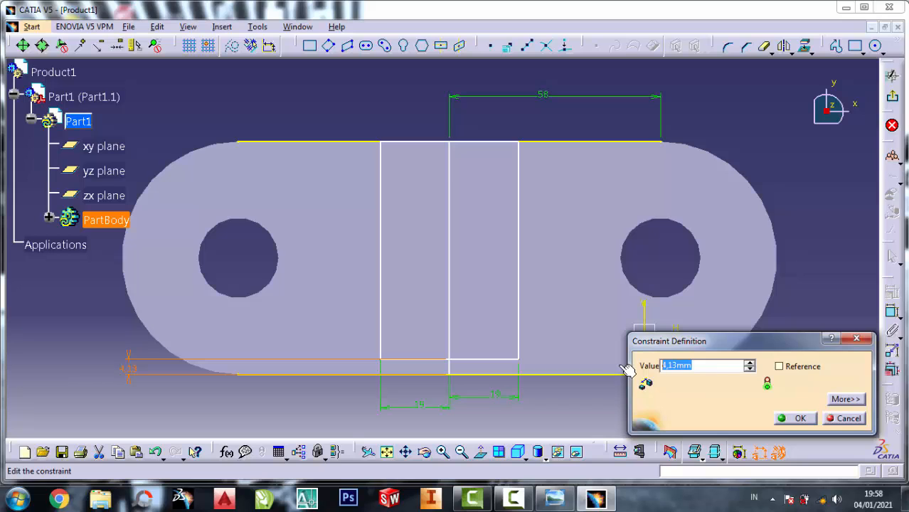
{"action": "type", "text": "13"}
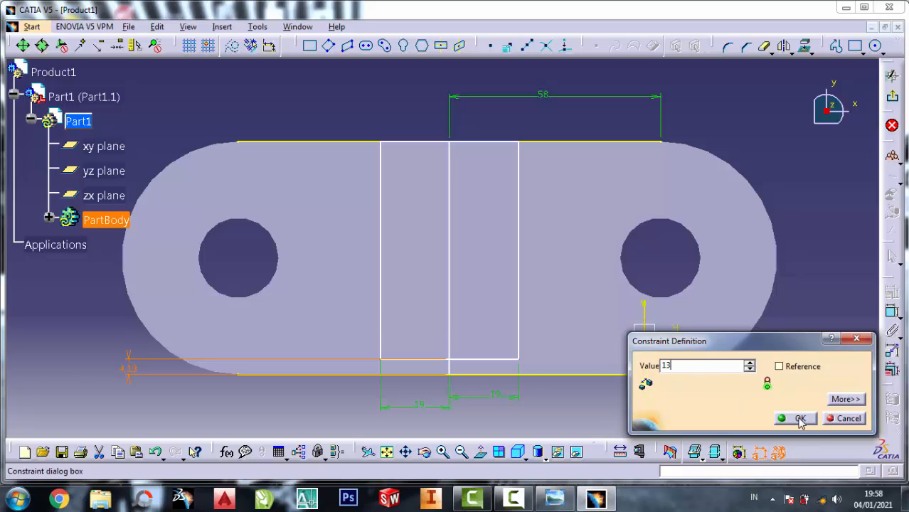
{"action": "left_click", "coordinate": [798, 419]}
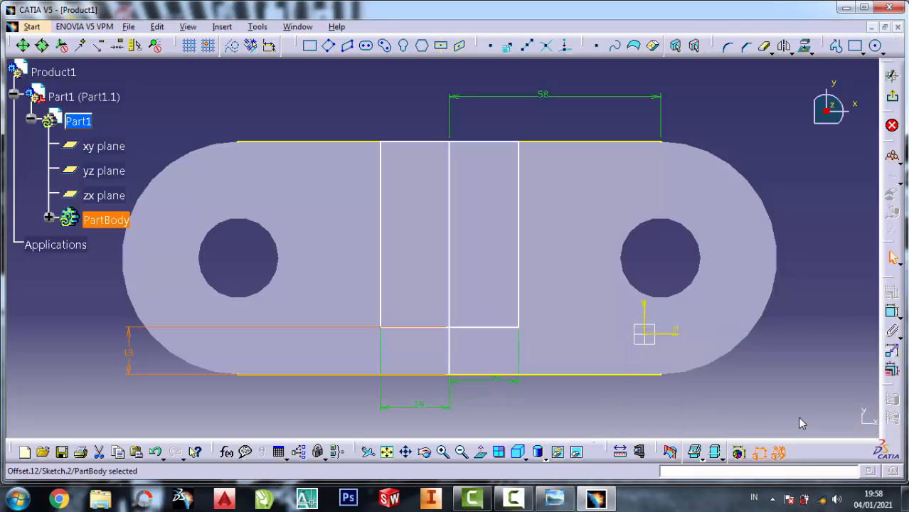
Recheck the reference drawing and cut the projected lower edge out of the sketch.
{"action": "left_click", "coordinate": [554, 499]}
{"action": "scroll", "coordinate": [639, 162], "scroll_direction": "down", "scroll_amount": 1}
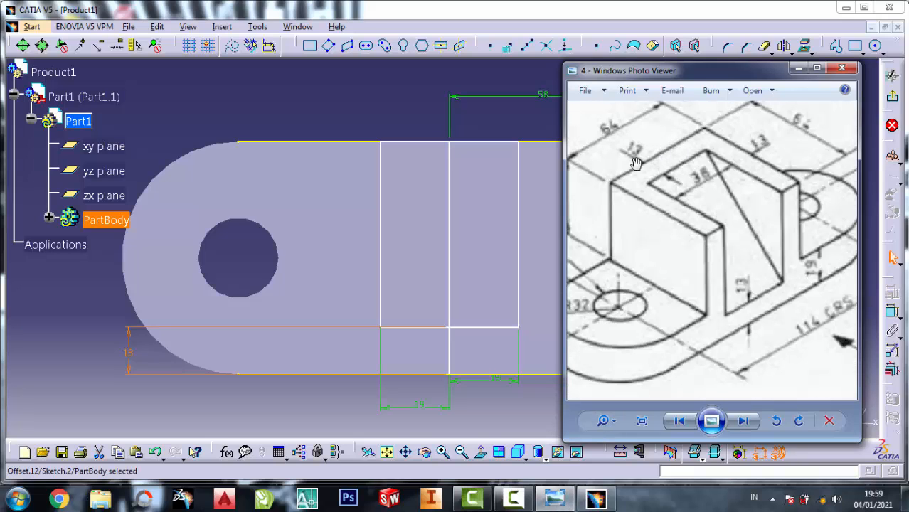
{"action": "left_click", "coordinate": [340, 114]}
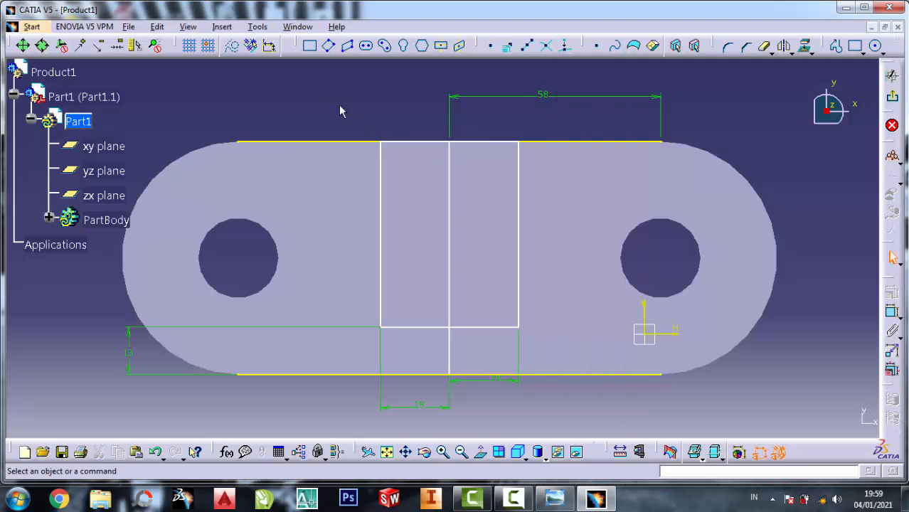
{"action": "right_click", "coordinate": [545, 377]}
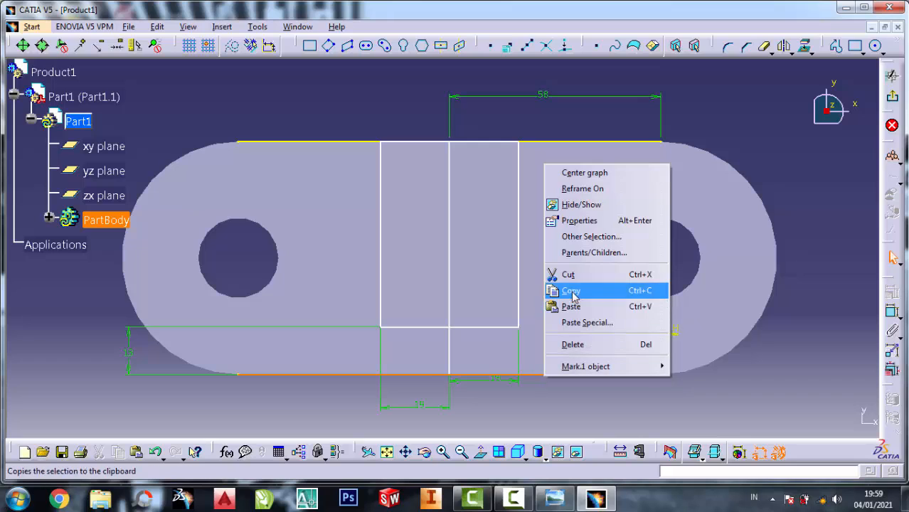
{"action": "left_click", "coordinate": [604, 274]}
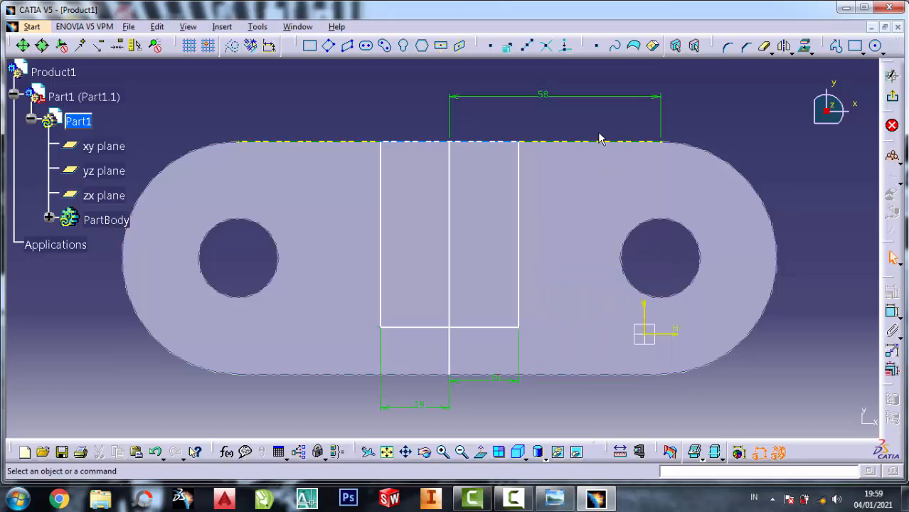
Cut the projected upper edge and the vertical centre line out of the rectangle sketch, and look at the reference drawing again.
{"action": "right_click", "coordinate": [601, 142]}
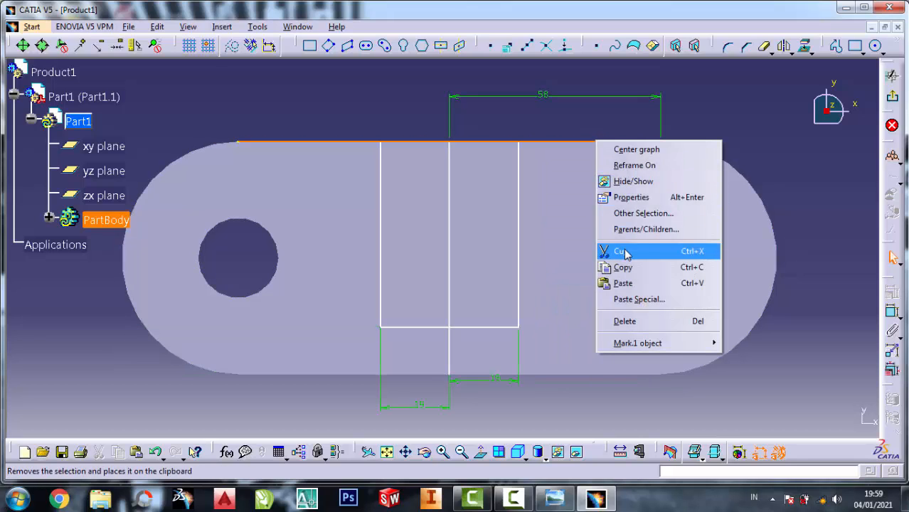
{"action": "left_click", "coordinate": [605, 304]}
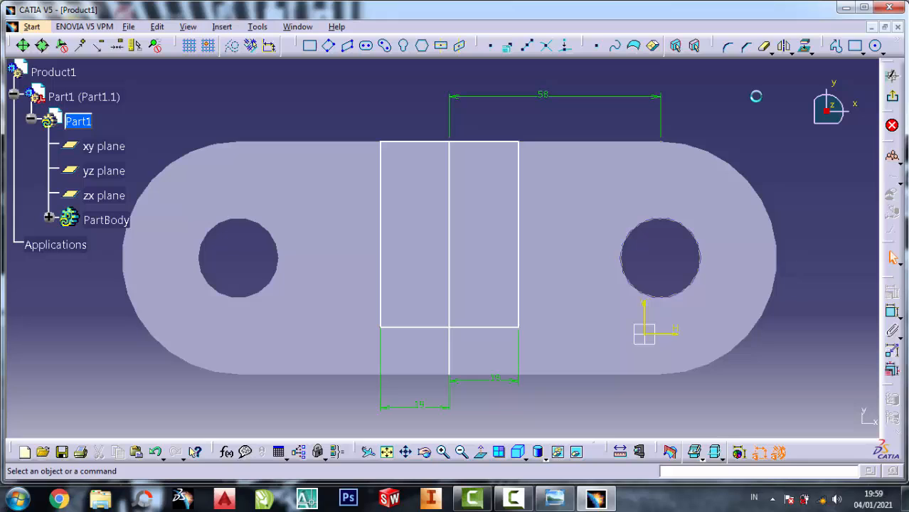
{"action": "right_click", "coordinate": [450, 253]}
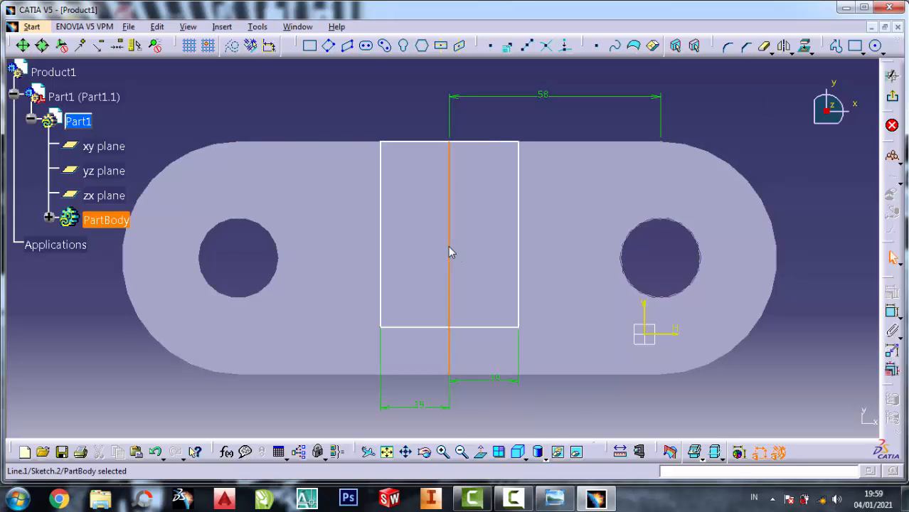
{"action": "left_click", "coordinate": [473, 357]}
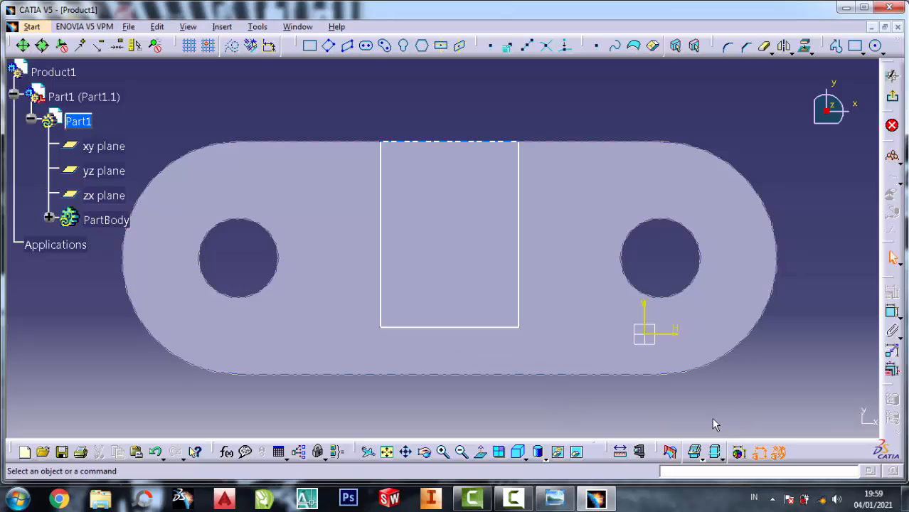
{"action": "left_click", "coordinate": [556, 499]}
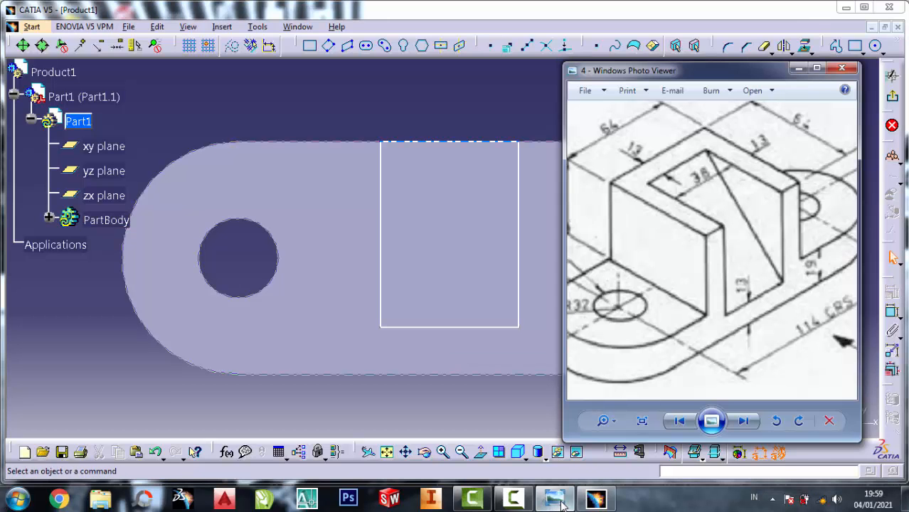
{"action": "left_click", "coordinate": [559, 501]}
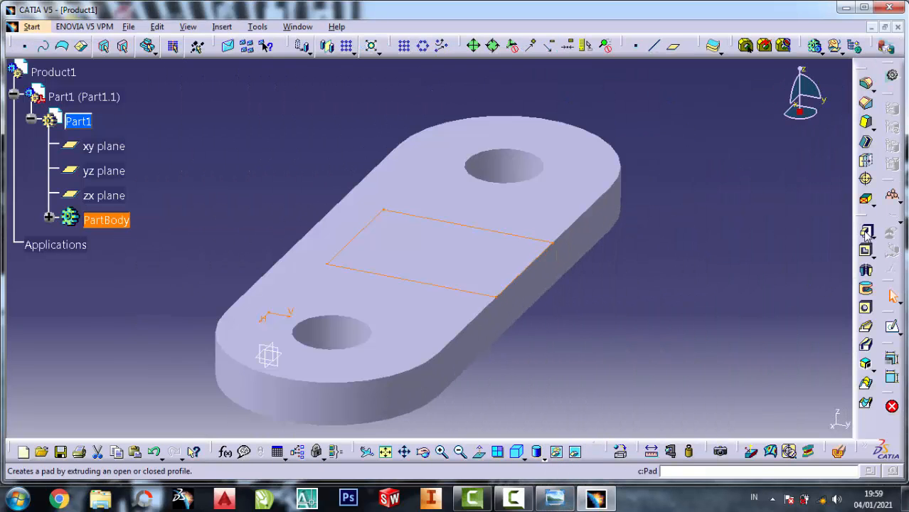
Check the upright block's height in the reference drawing and extrude the rectangle 51 mm up from the plate.
{"action": "left_click", "coordinate": [866, 231]}
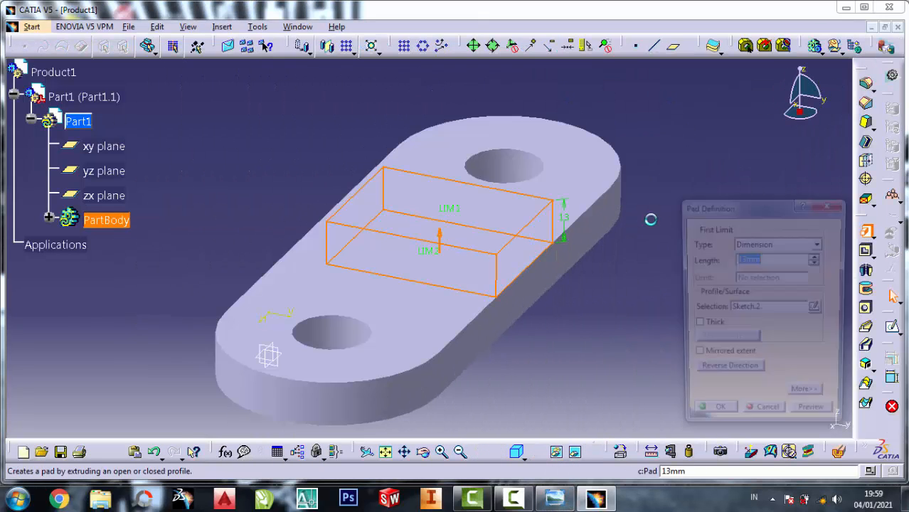
{"action": "left_click", "coordinate": [556, 500]}
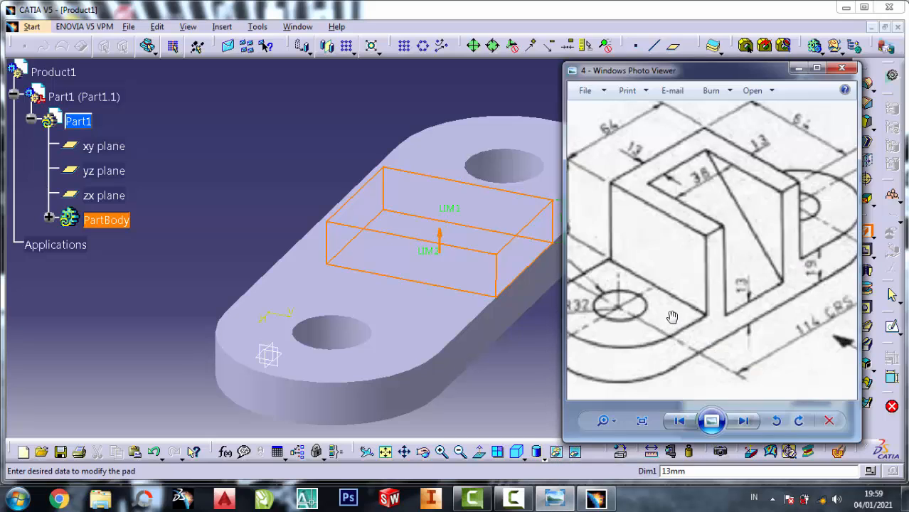
{"action": "scroll", "coordinate": [672, 317], "scroll_direction": "down", "scroll_amount": 3}
{"action": "scroll", "coordinate": [608, 241], "scroll_direction": "up", "scroll_amount": 1}
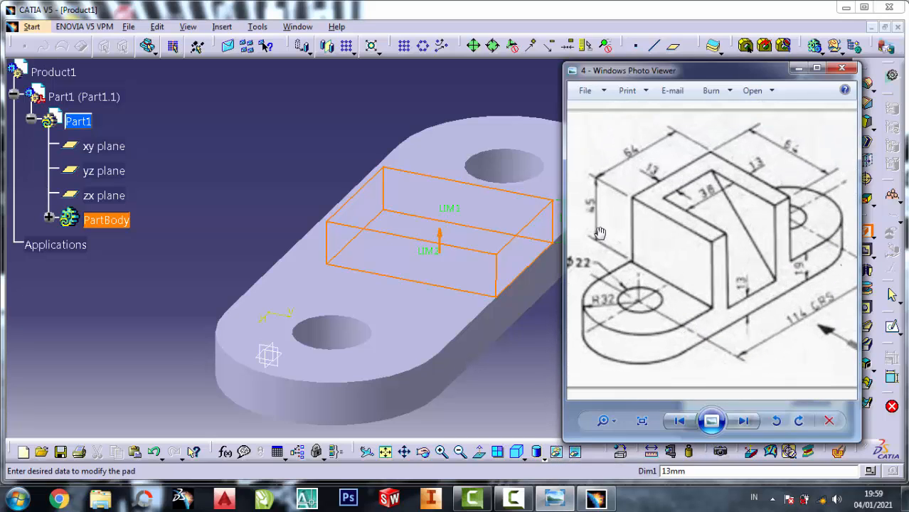
{"action": "scroll", "coordinate": [600, 233], "scroll_direction": "up", "scroll_amount": 2}
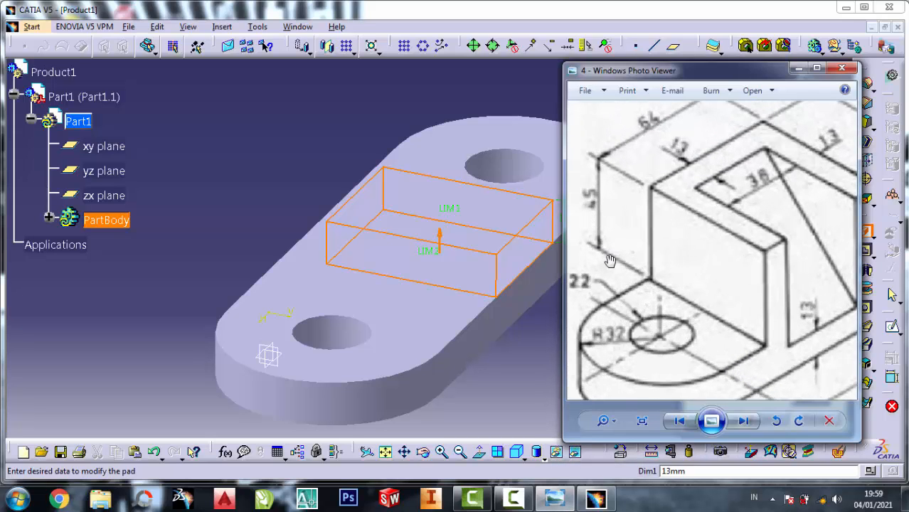
{"action": "scroll", "coordinate": [610, 262], "scroll_direction": "down", "scroll_amount": 1}
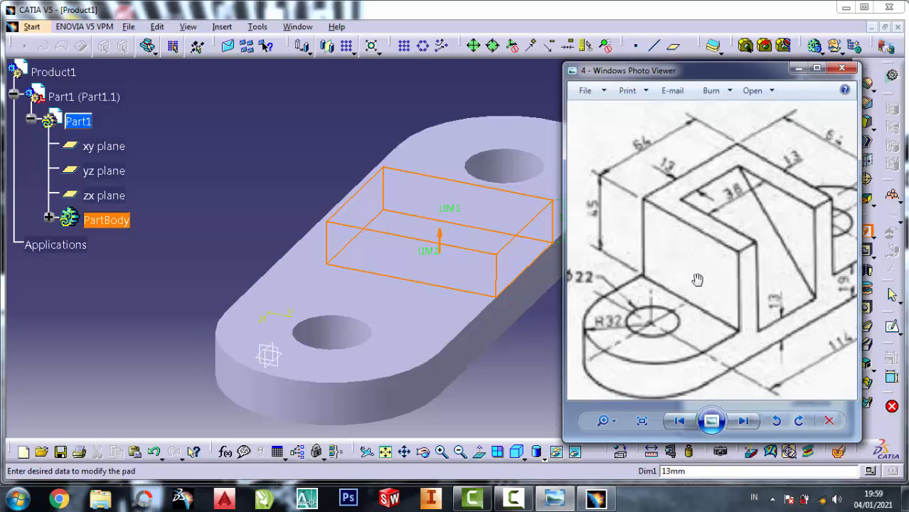
{"action": "scroll", "coordinate": [697, 279], "scroll_direction": "down", "scroll_amount": 1}
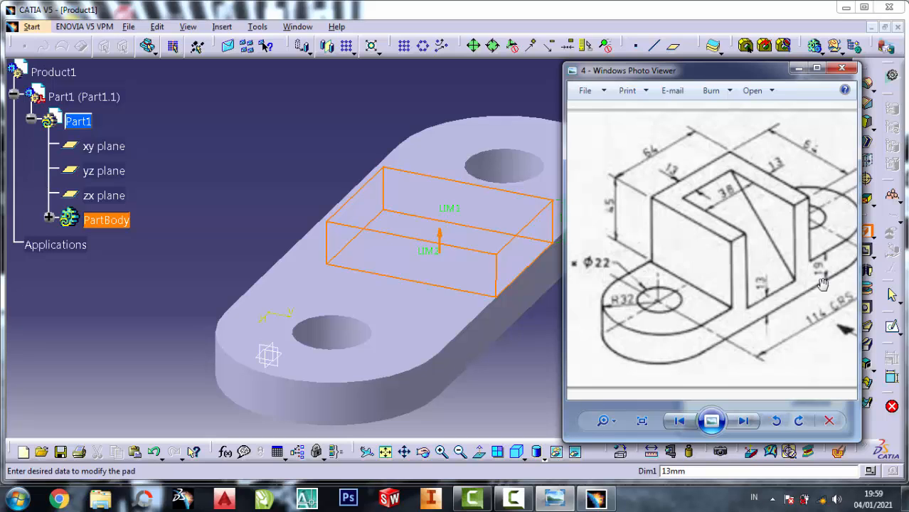
{"action": "scroll", "coordinate": [612, 213], "scroll_direction": "up", "scroll_amount": 5}
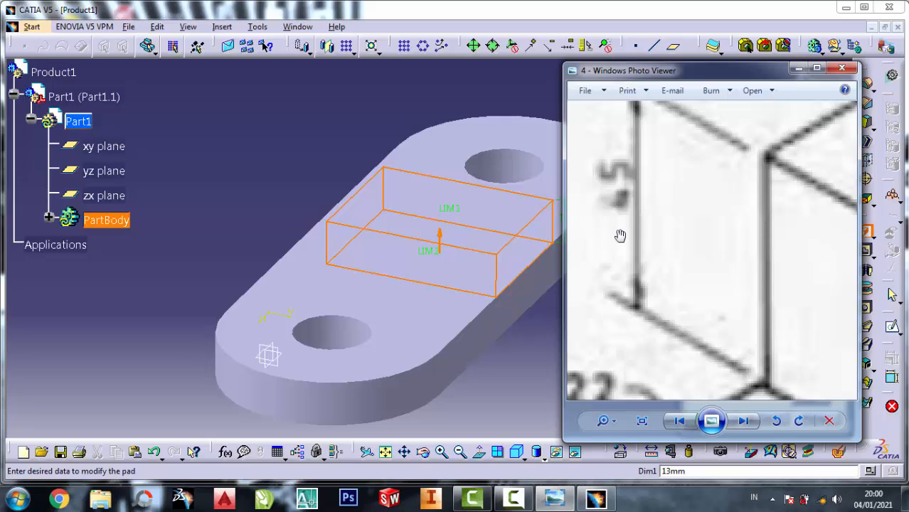
{"action": "left_click", "coordinate": [798, 68]}
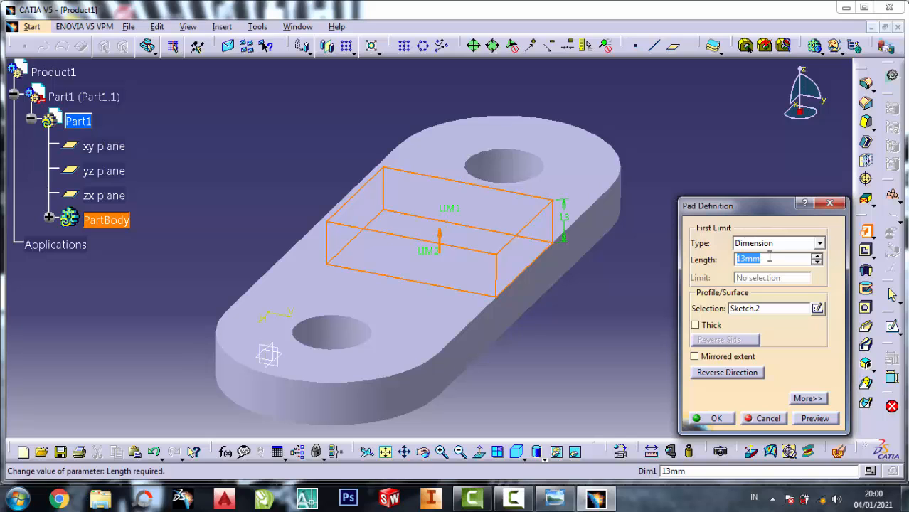
{"action": "type", "text": "51"}
{"action": "left_click", "coordinate": [716, 418]}
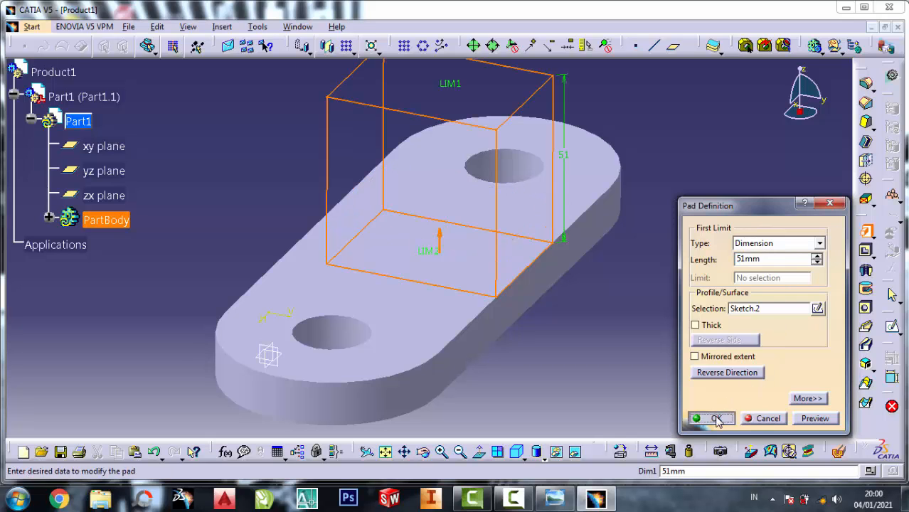
{"action": "left_click", "coordinate": [765, 419]}
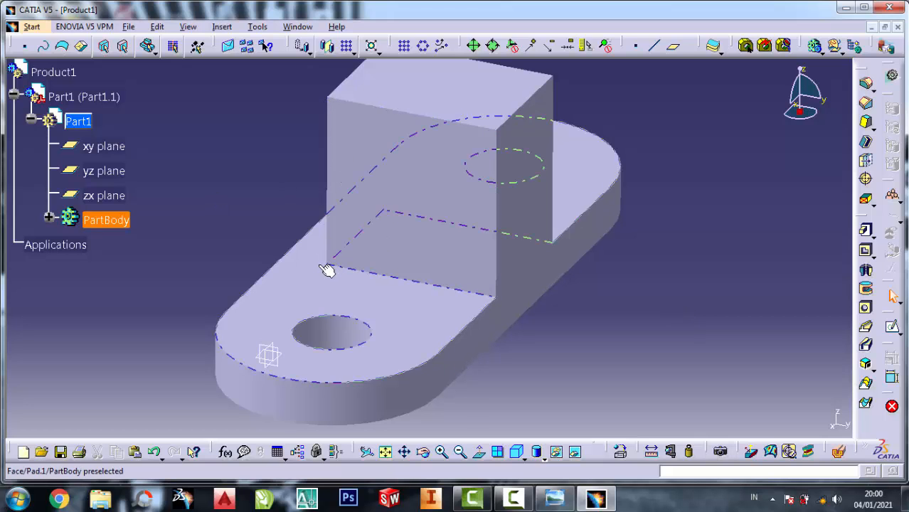
{"action": "double_click", "coordinate": [419, 215]}
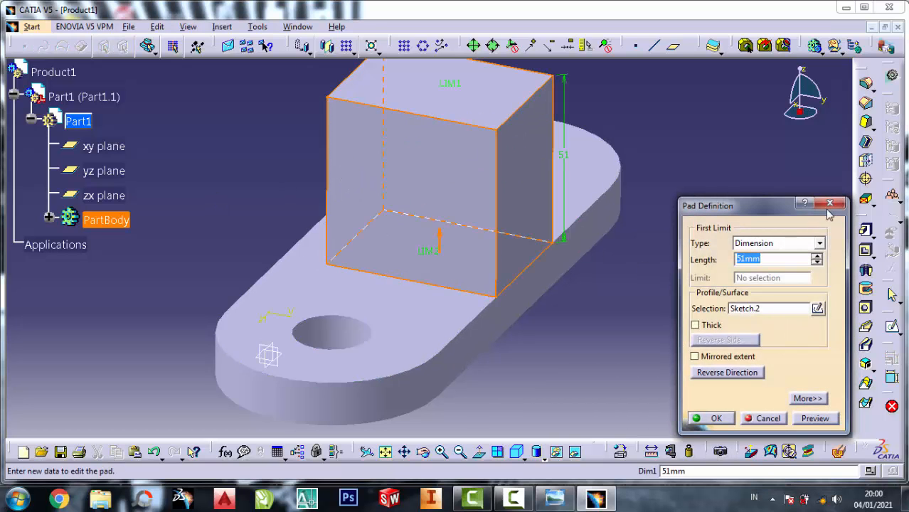
{"action": "left_click", "coordinate": [829, 204]}
Start a sketch on the block's large side face and project the face's upper and right edges onto it.
{"action": "left_click", "coordinate": [443, 202]}
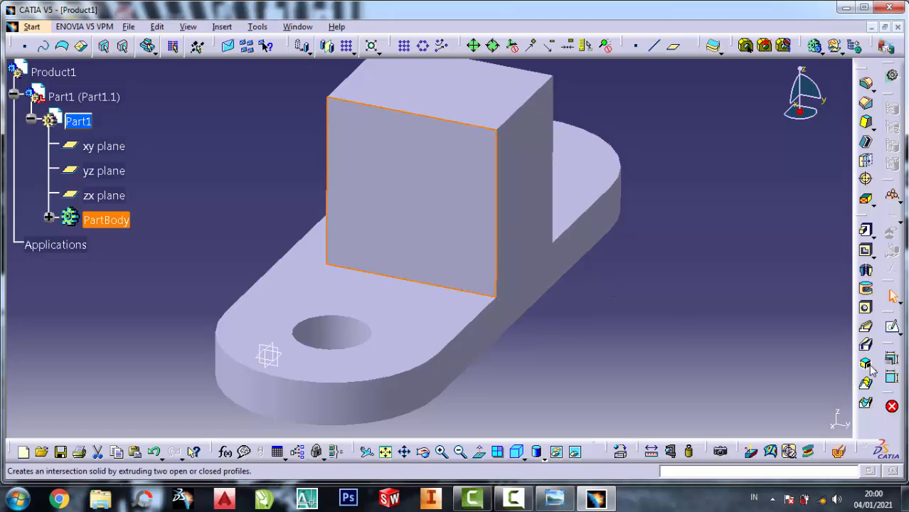
{"action": "left_click", "coordinate": [893, 329]}
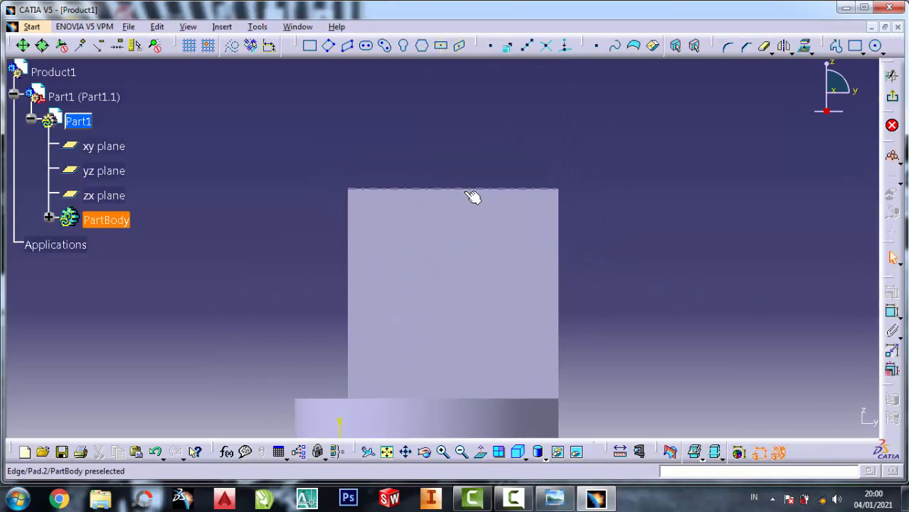
{"action": "left_click", "coordinate": [471, 192]}
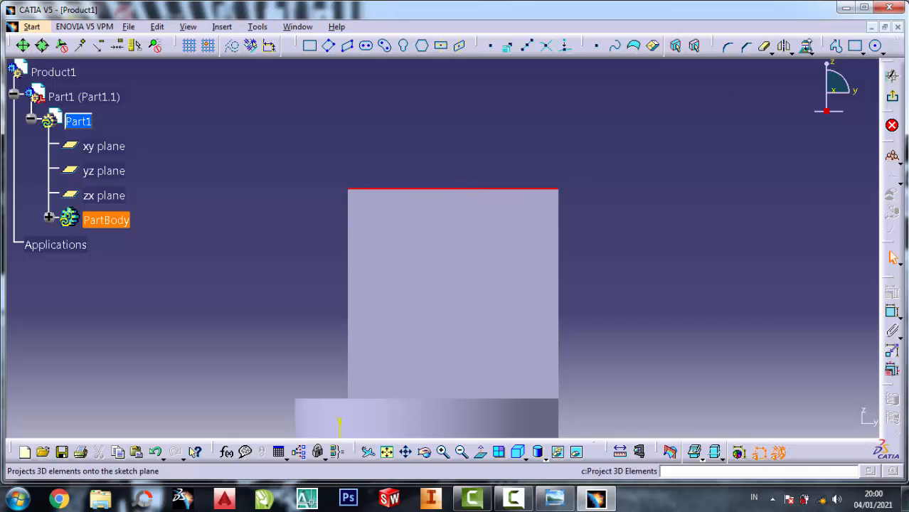
{"action": "left_click", "coordinate": [806, 46]}
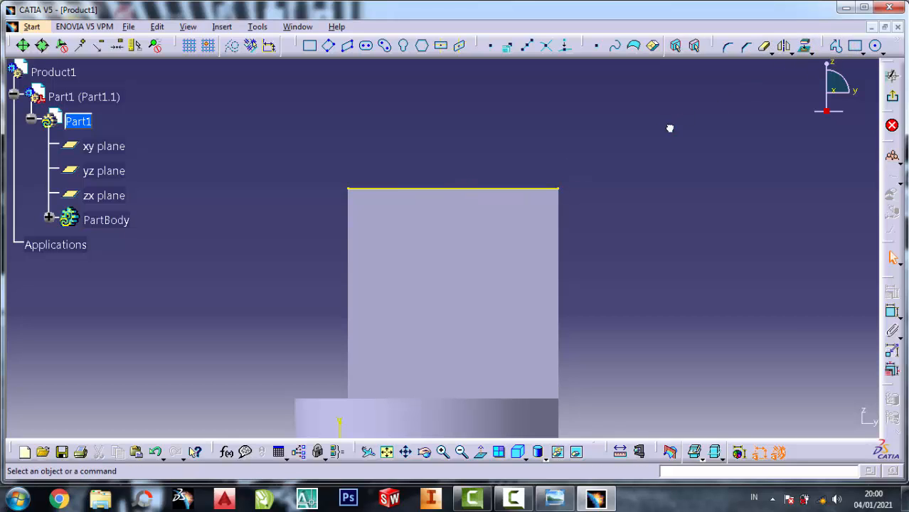
{"action": "left_click", "coordinate": [348, 242]}
{"action": "left_click", "coordinate": [806, 47]}
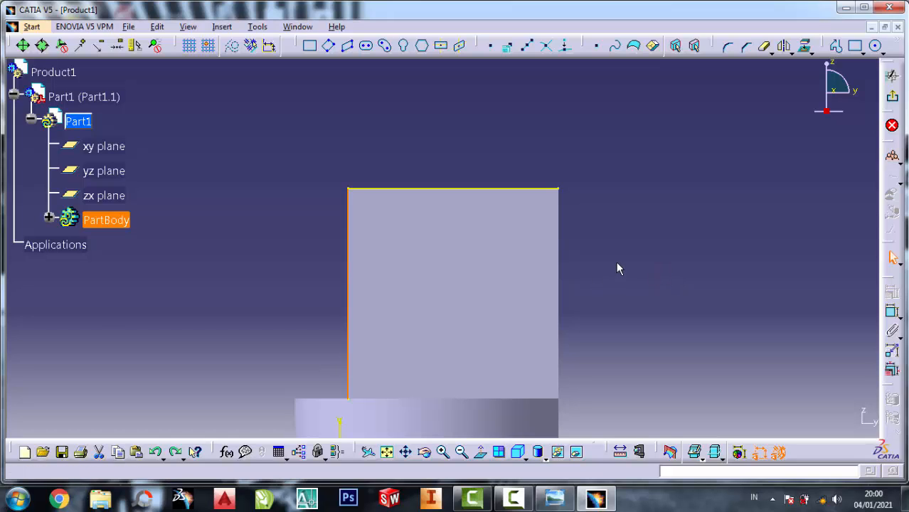
{"action": "left_click", "coordinate": [558, 263]}
{"action": "left_click", "coordinate": [805, 47]}
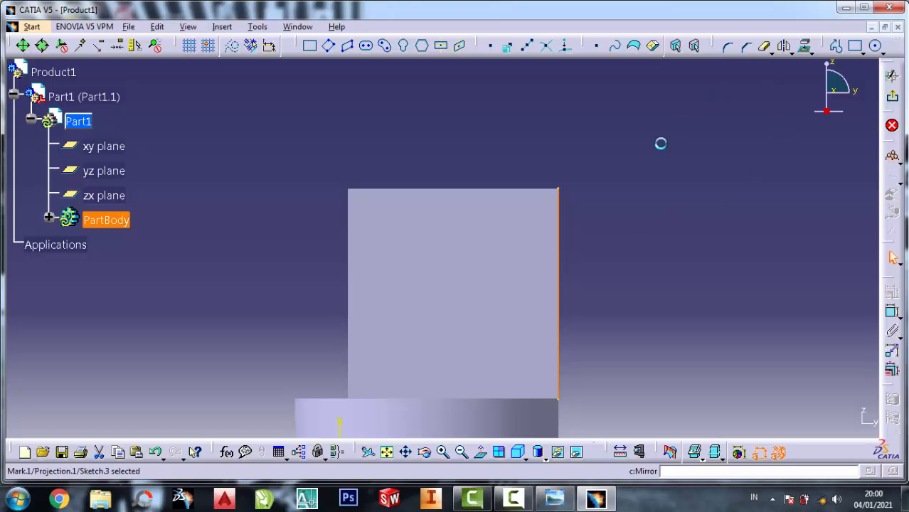
{"action": "left_click", "coordinate": [535, 189]}
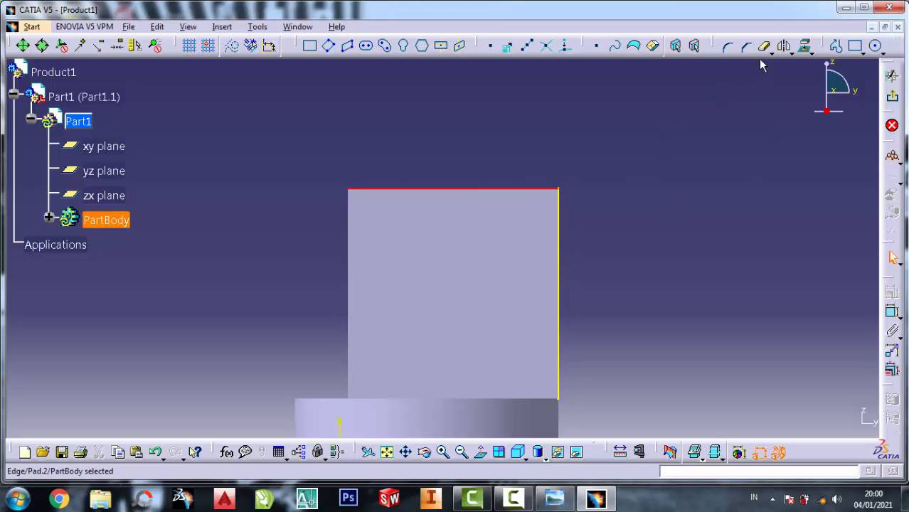
{"action": "left_click", "coordinate": [805, 47]}
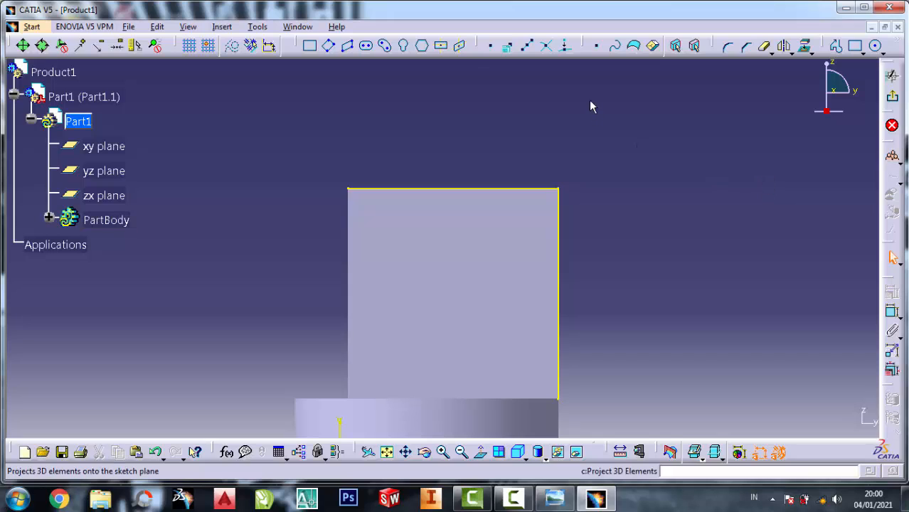
Draw a diagonal line from the side face's upper left corner to its lower right corner, closing the triangular profile.
{"action": "left_click", "coordinate": [836, 46]}
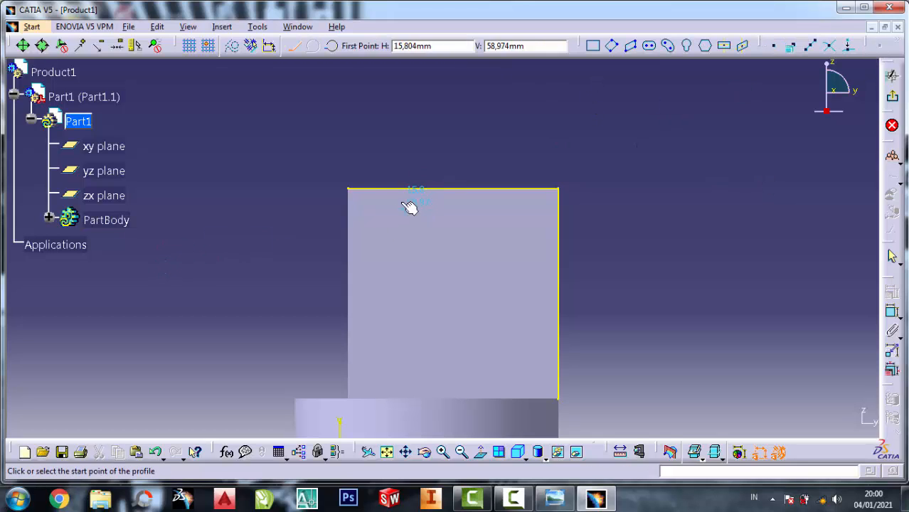
{"action": "left_click", "coordinate": [349, 189]}
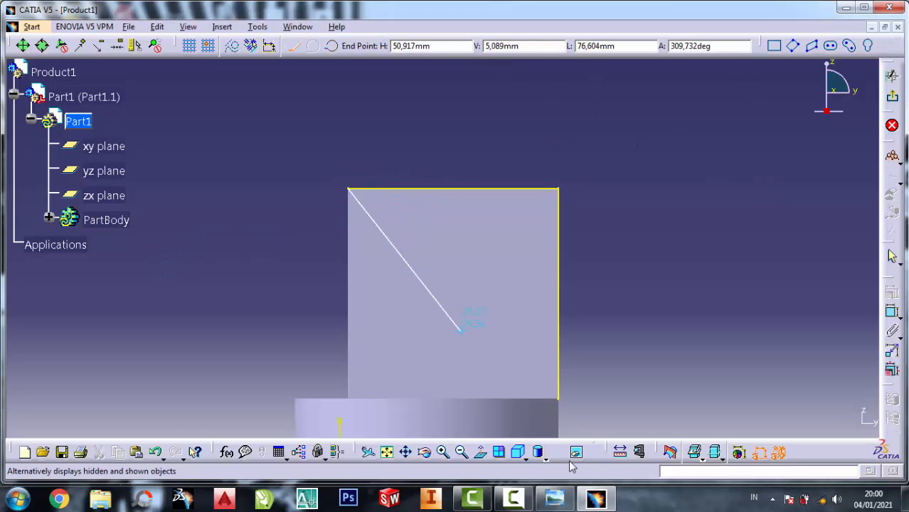
{"action": "left_click", "coordinate": [560, 398]}
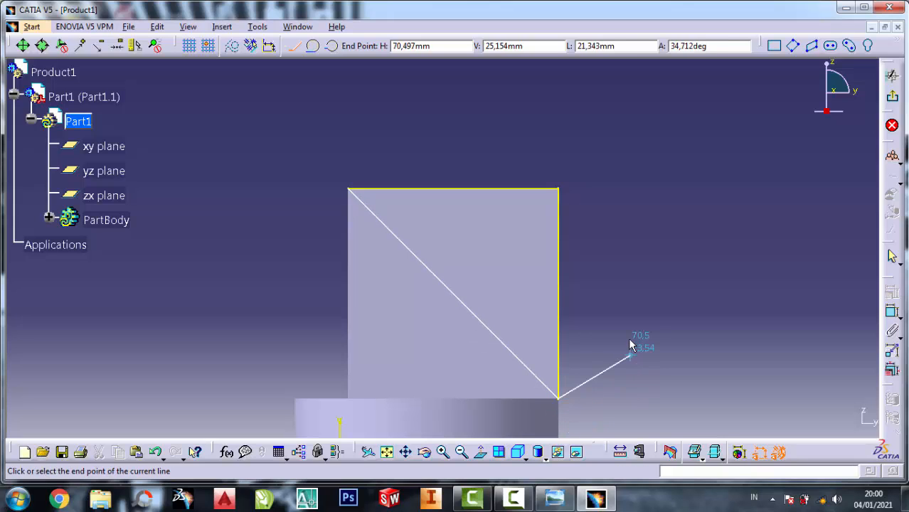
{"action": "key", "text": "Escape"}
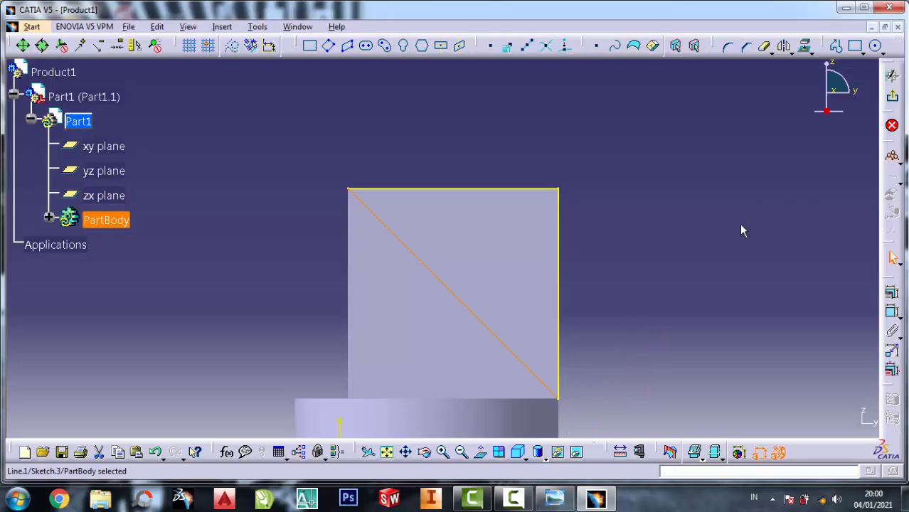
Pocket the triangular profile 51 mm deep through the block, leaving a sloped wedge on the plate.
{"action": "left_click", "coordinate": [892, 96]}
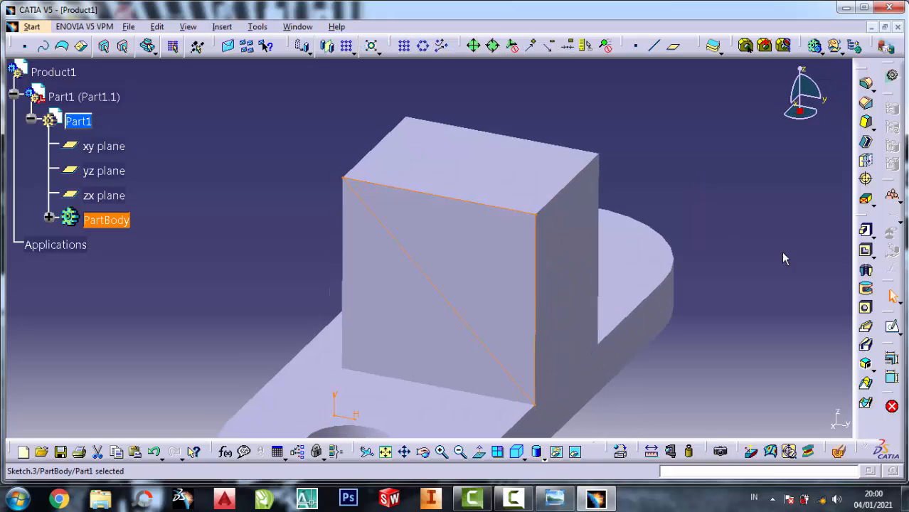
{"action": "left_click", "coordinate": [867, 252]}
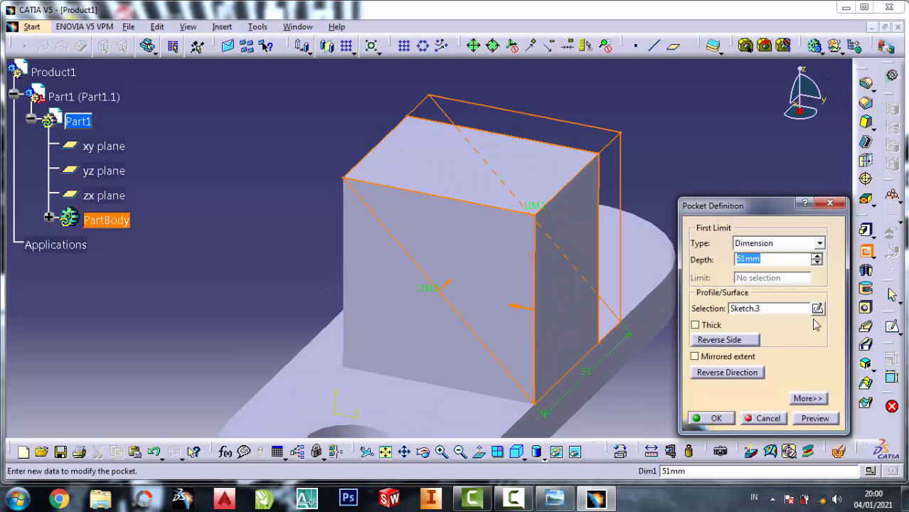
{"action": "left_click", "coordinate": [714, 421]}
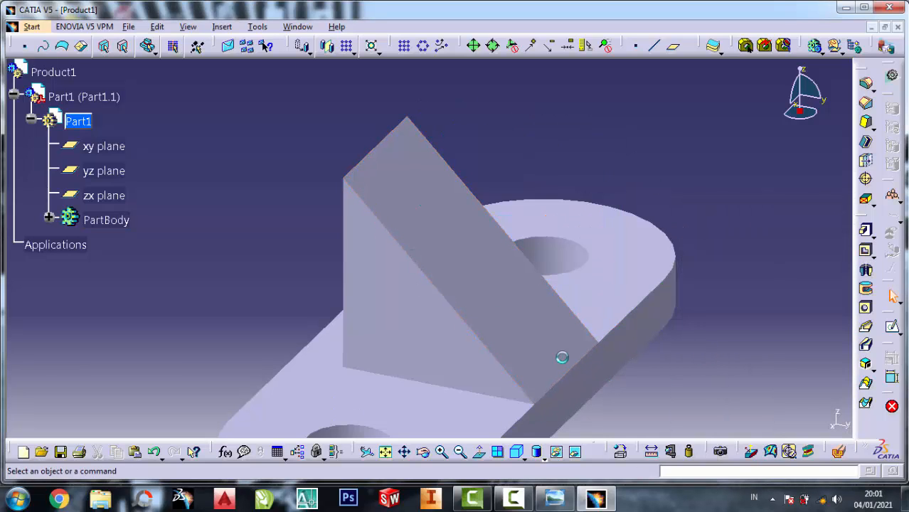
{"action": "double_click", "coordinate": [462, 407]}
{"action": "left_click", "coordinate": [767, 418]}
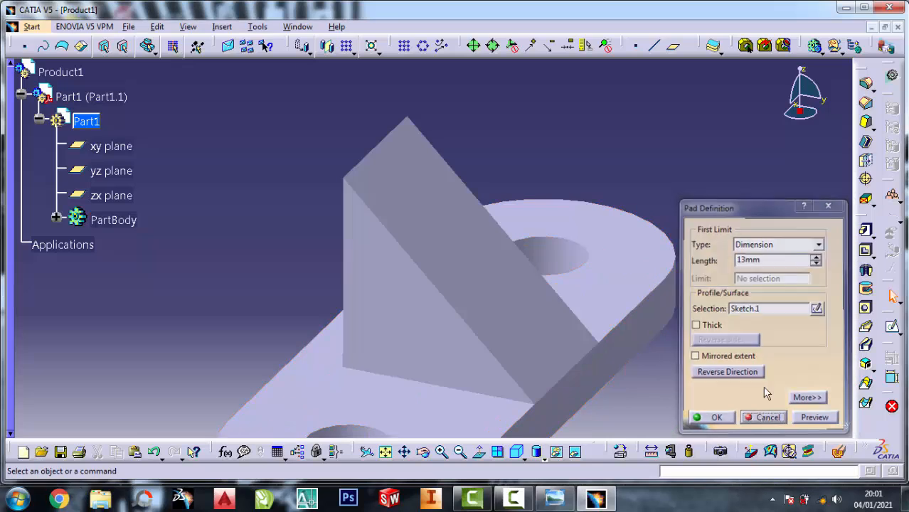
Start a sketch on the plate's upper face and project the face's edges onto it.
{"action": "left_click", "coordinate": [649, 248]}
{"action": "left_click", "coordinate": [892, 326]}
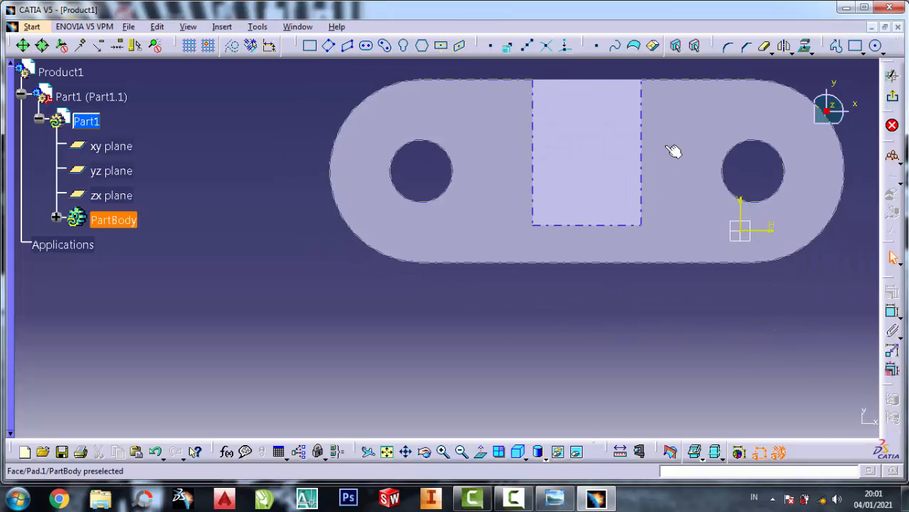
{"action": "left_click", "coordinate": [673, 151]}
{"action": "left_click", "coordinate": [805, 47]}
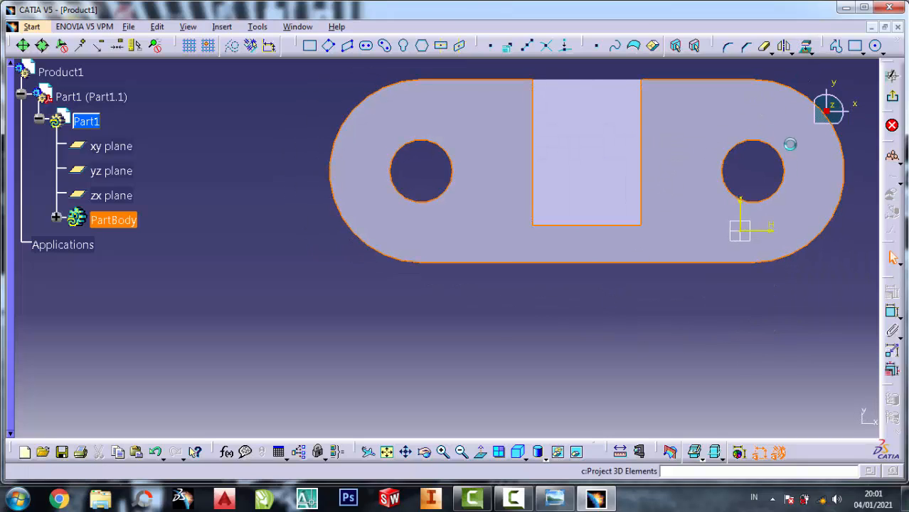
Leave the sketch and pad the projected plate outline 6 mm upward around the wedge.
{"action": "left_click", "coordinate": [779, 314]}
{"action": "left_click", "coordinate": [892, 96]}
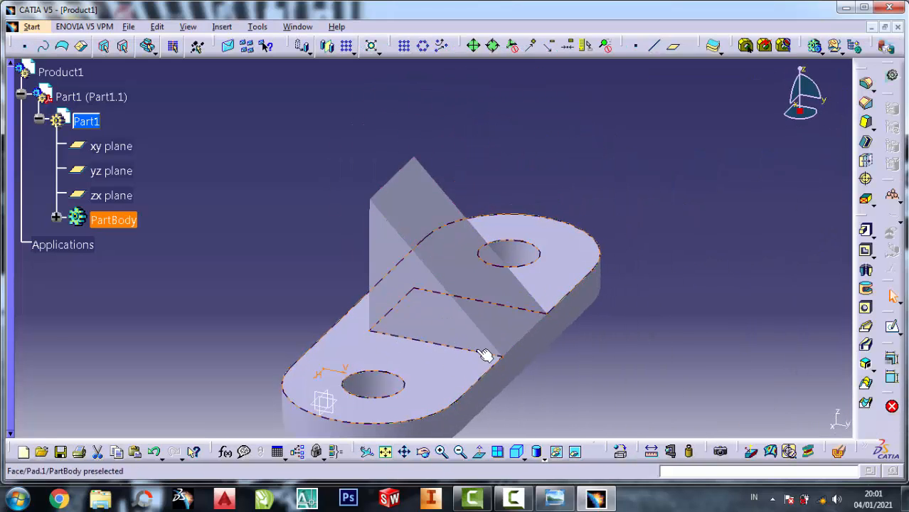
{"action": "left_click", "coordinate": [865, 230]}
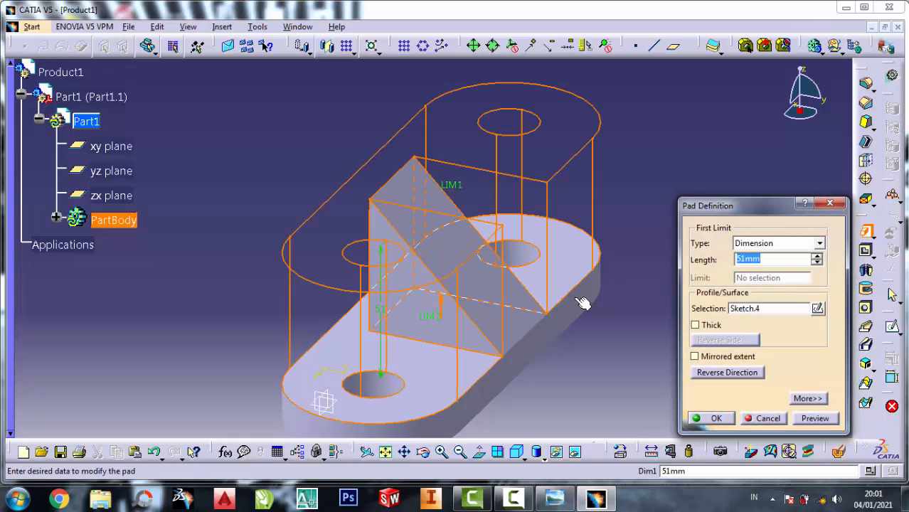
{"action": "type", "text": "6"}
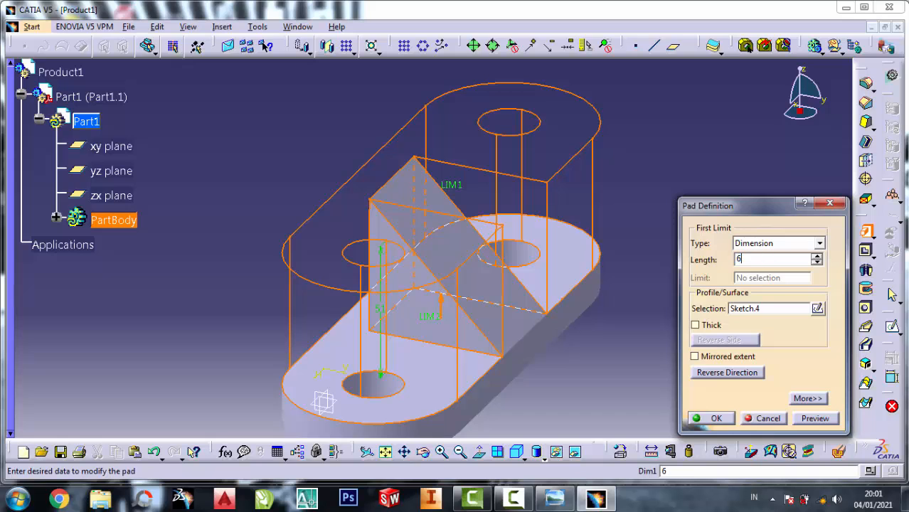
{"action": "left_click", "coordinate": [713, 418]}
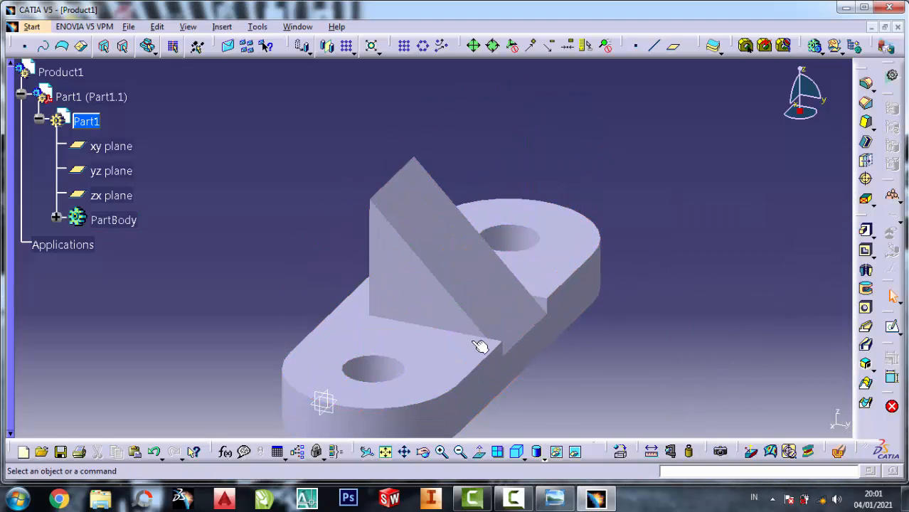
{"action": "double_click", "coordinate": [442, 340]}
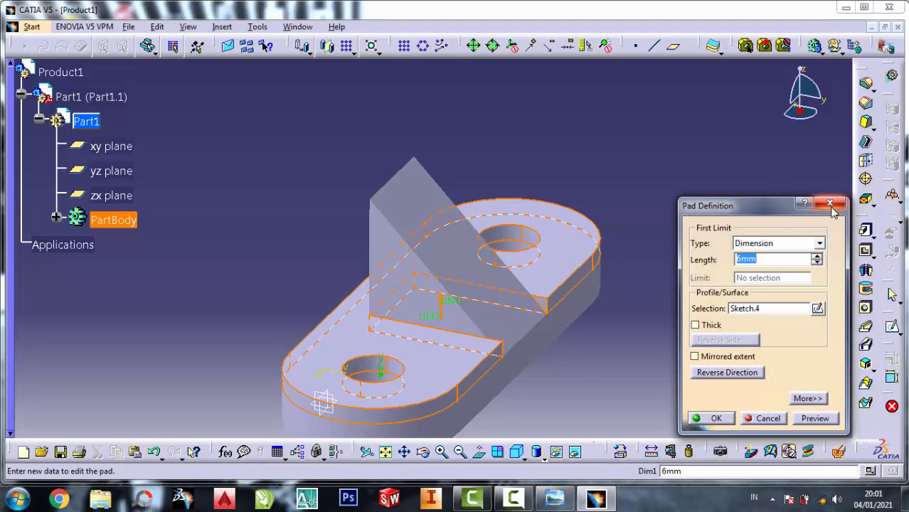
{"action": "left_click", "coordinate": [835, 206]}
Sketch on the raised plate's upper face and project the wedge footprint's two side edges and its back edge.
{"action": "left_click", "coordinate": [467, 349]}
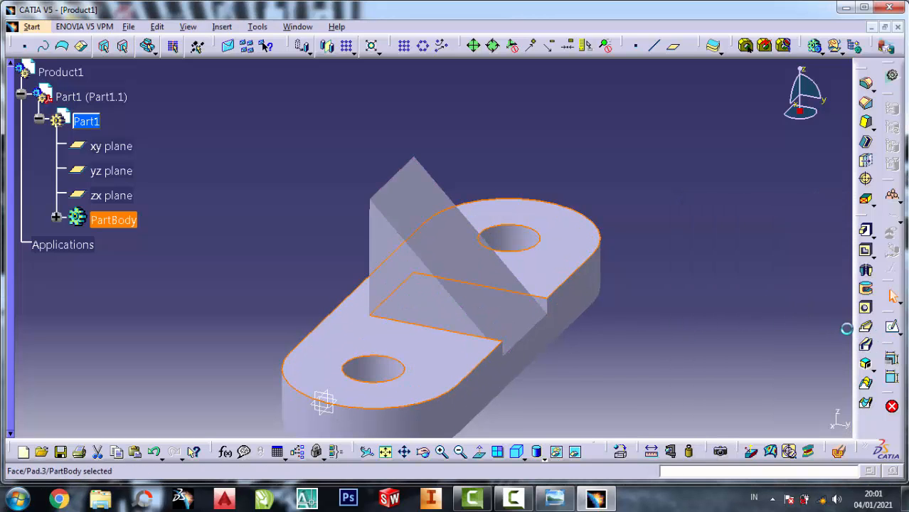
{"action": "left_click", "coordinate": [892, 327]}
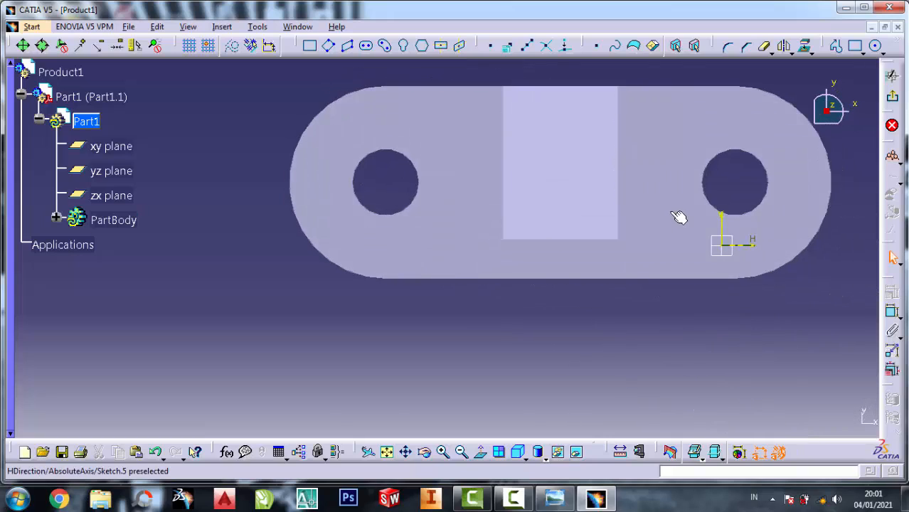
{"action": "left_click", "coordinate": [612, 158]}
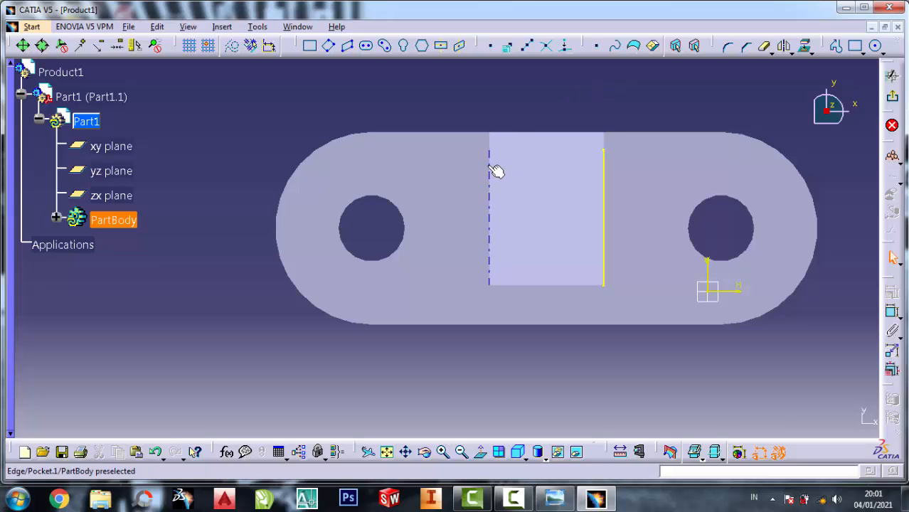
{"action": "left_click", "coordinate": [783, 46]}
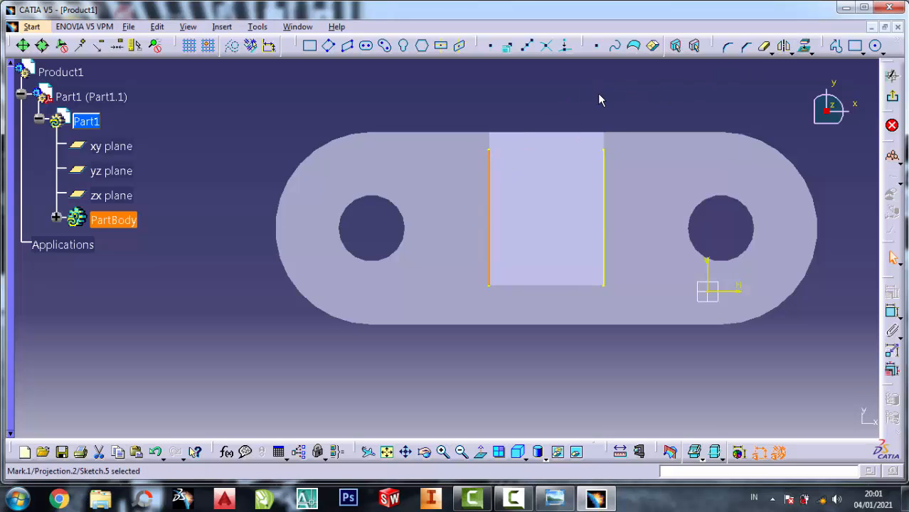
{"action": "left_click", "coordinate": [559, 286]}
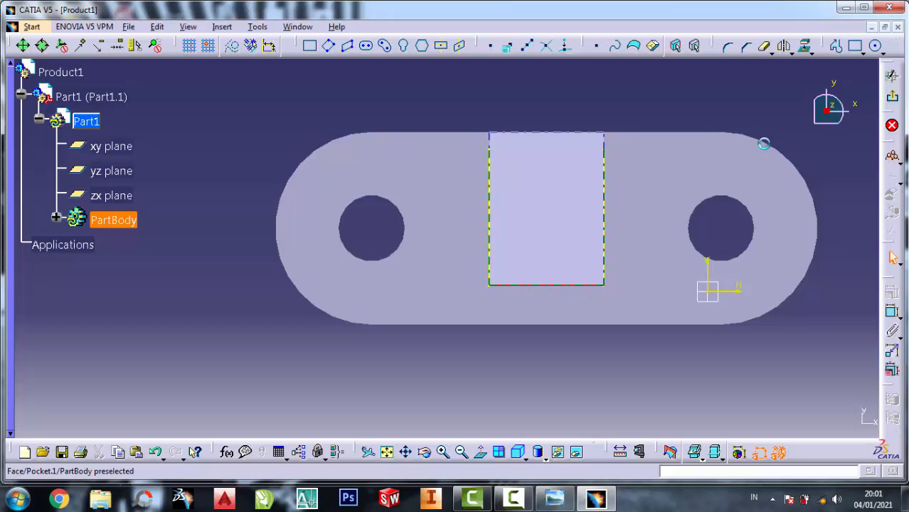
{"action": "left_click", "coordinate": [806, 46]}
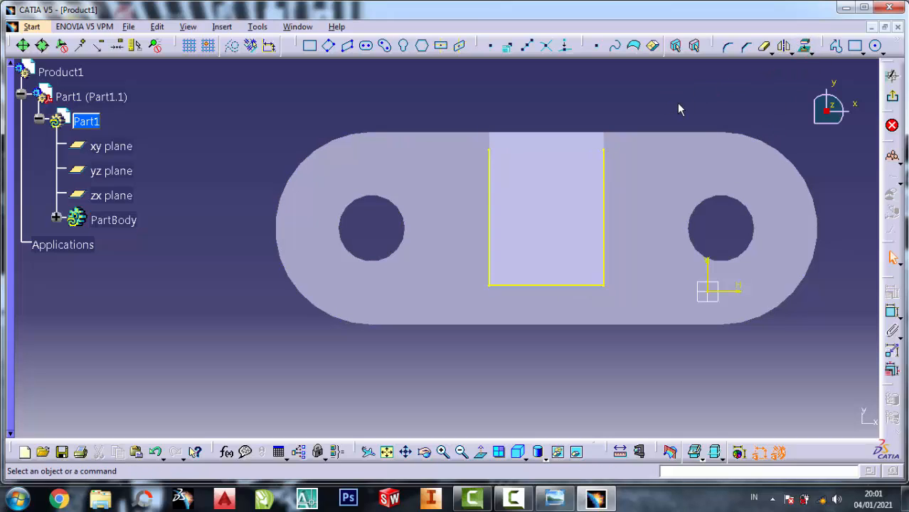
{"action": "left_click", "coordinate": [649, 137]}
{"action": "left_click", "coordinate": [693, 46]}
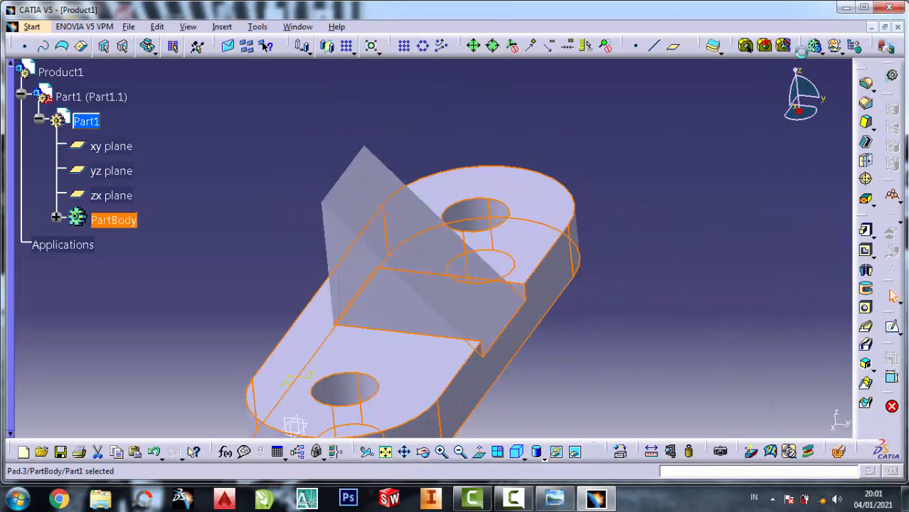
Leave the sketch on the plate's upper face and discard the projected wedge edges.
{"action": "left_click", "coordinate": [684, 202]}
{"action": "left_click", "coordinate": [562, 235]}
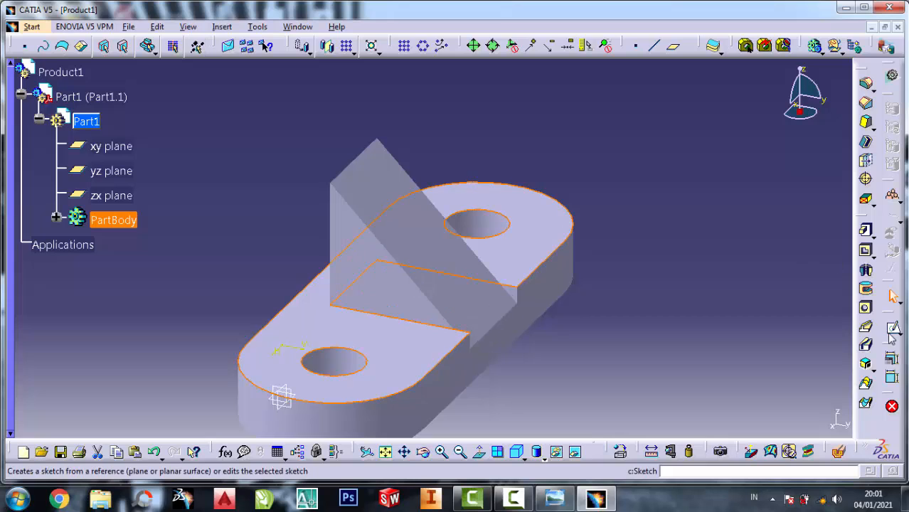
{"action": "left_click", "coordinate": [894, 329]}
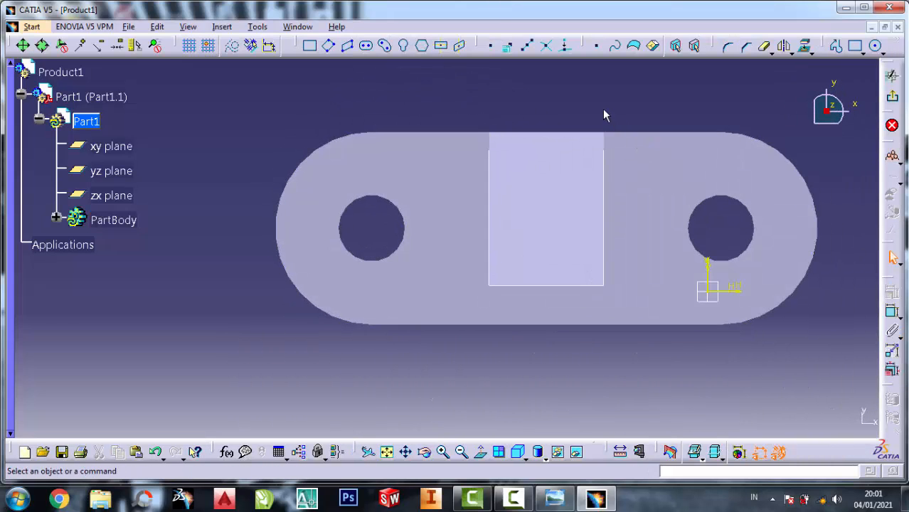
{"action": "right_click", "coordinate": [606, 175]}
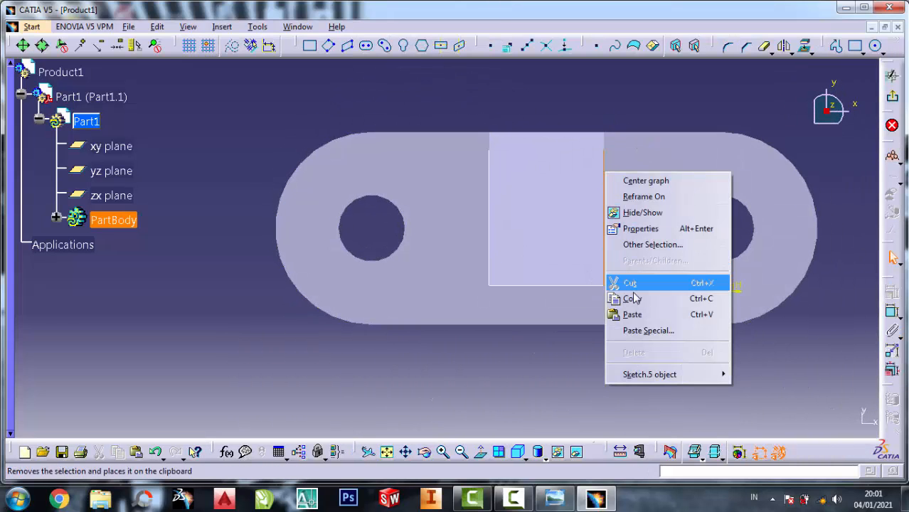
{"action": "left_click", "coordinate": [584, 98]}
{"action": "left_click", "coordinate": [586, 114]}
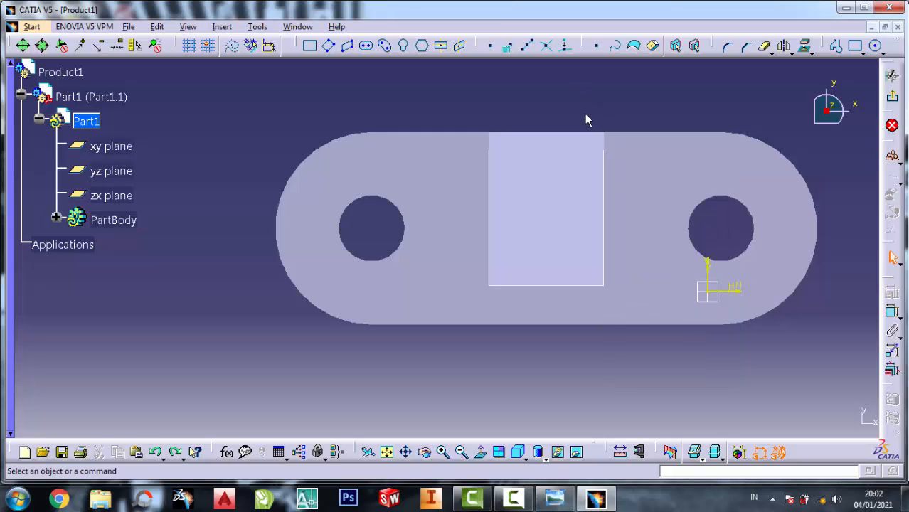
{"action": "key", "text": "ctrl+q"}
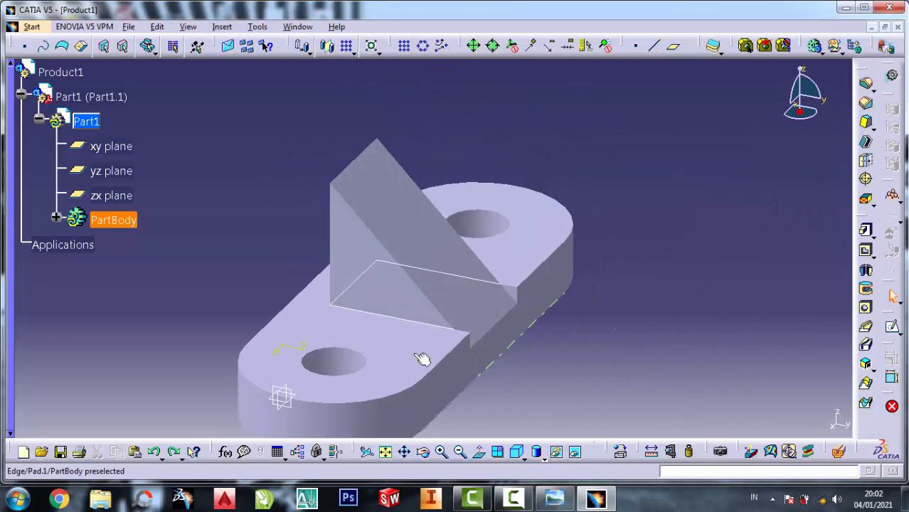
{"action": "left_click", "coordinate": [652, 313]}
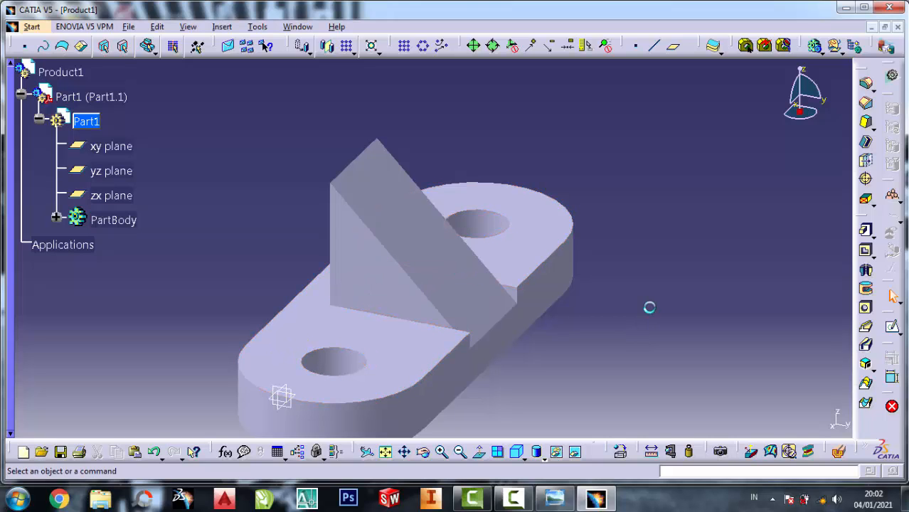
{"action": "left_click", "coordinate": [442, 341]}
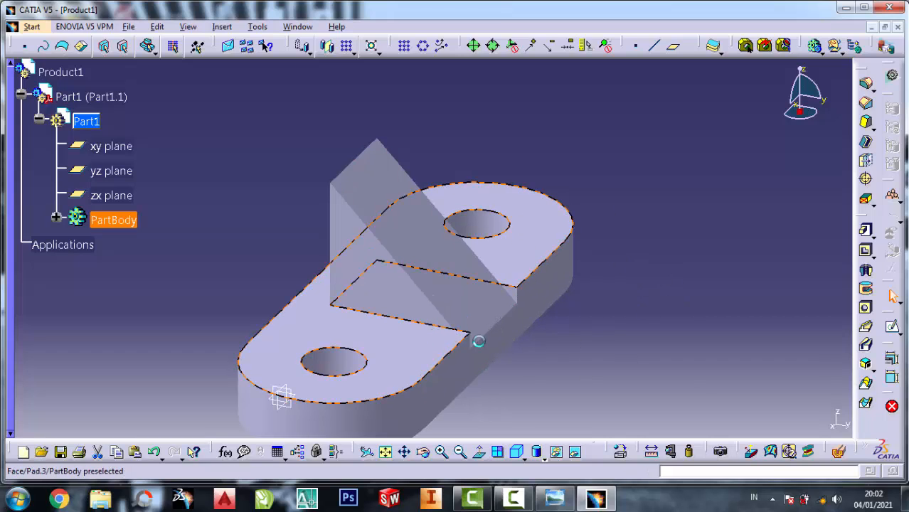
{"action": "left_click", "coordinate": [894, 330]}
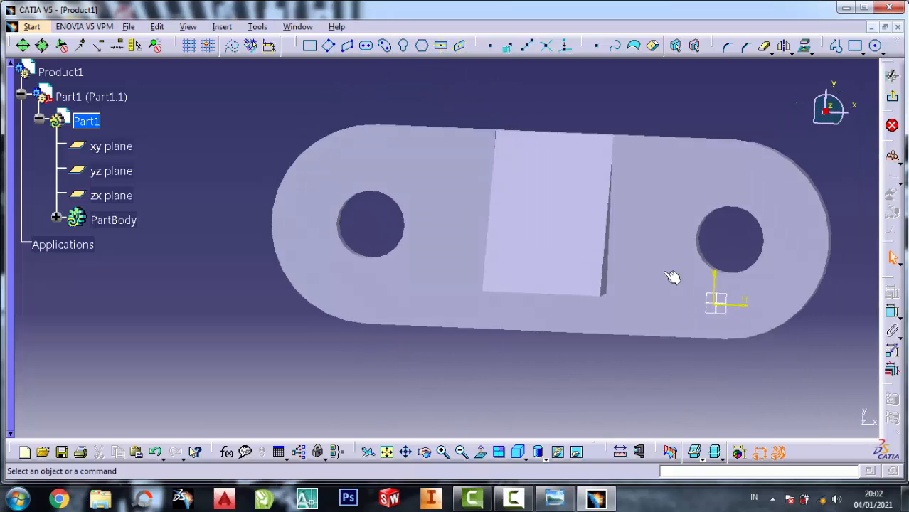
{"action": "left_click", "coordinate": [892, 75]}
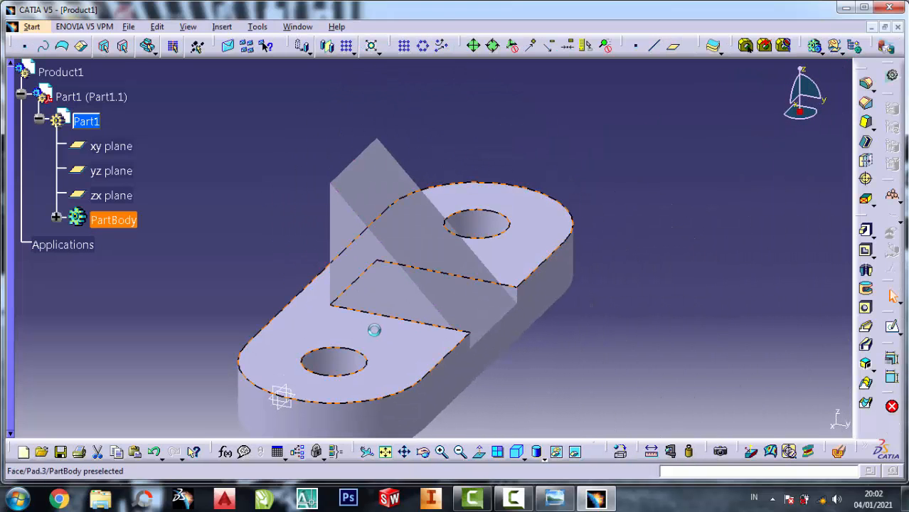
Start a sketch on the plate's upper face and project its long lower edge and both upper straight edges.
{"action": "left_click", "coordinate": [892, 326]}
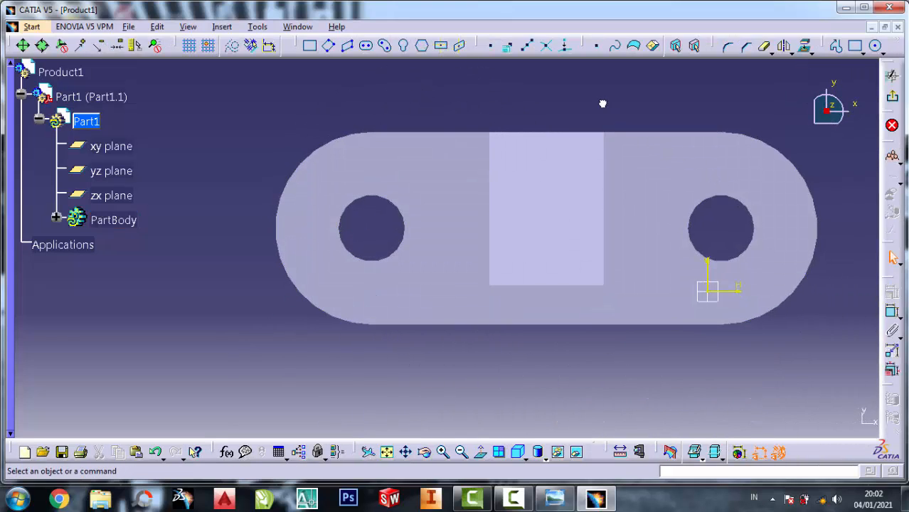
{"action": "left_click", "coordinate": [598, 325]}
{"action": "left_click", "coordinate": [805, 47]}
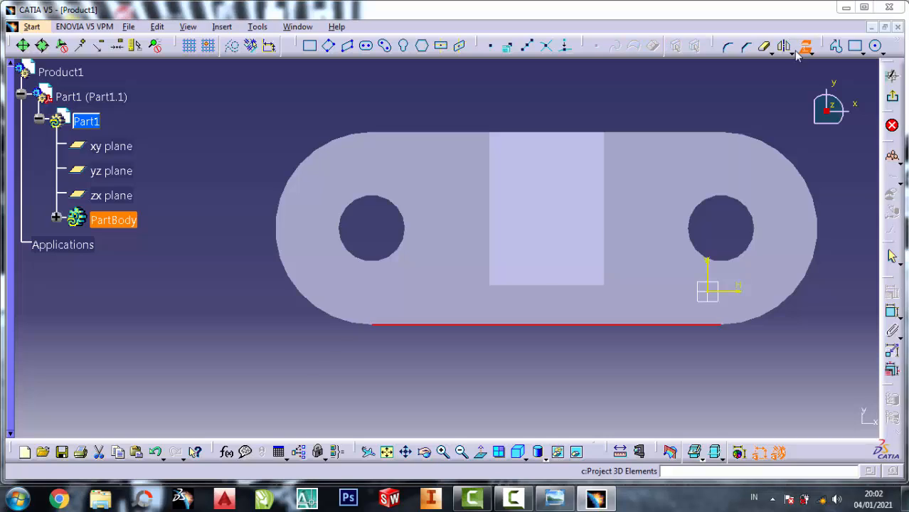
{"action": "left_click", "coordinate": [527, 278]}
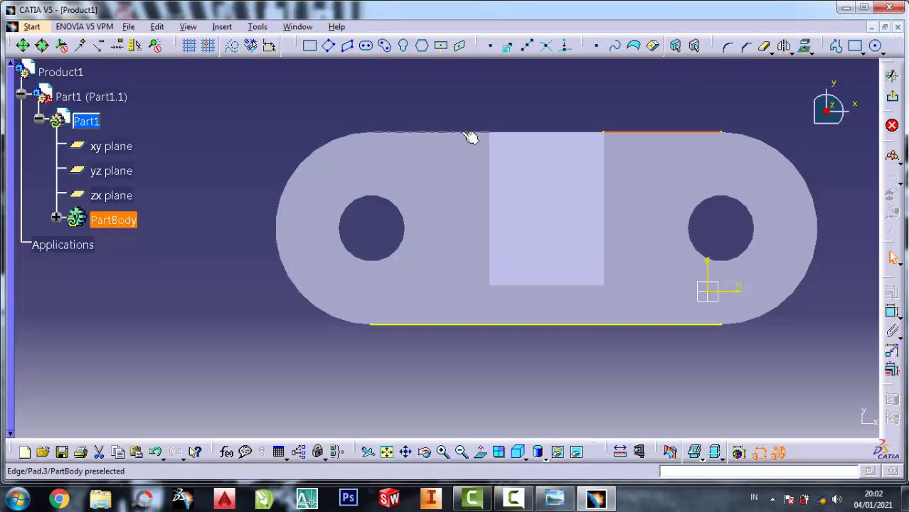
{"action": "left_click", "coordinate": [806, 47]}
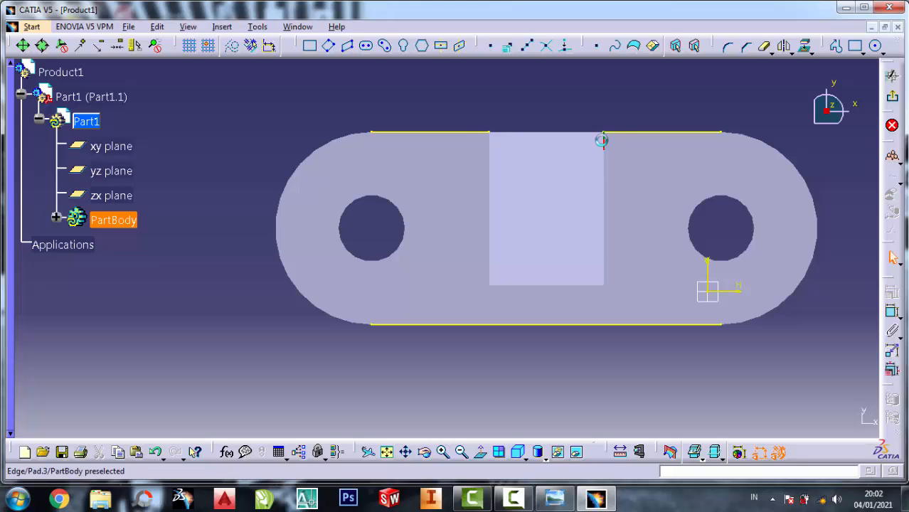
Project the wedge footprint's side edges, including the short segments at the front, and its back edge onto the sketch.
{"action": "left_click", "coordinate": [806, 47]}
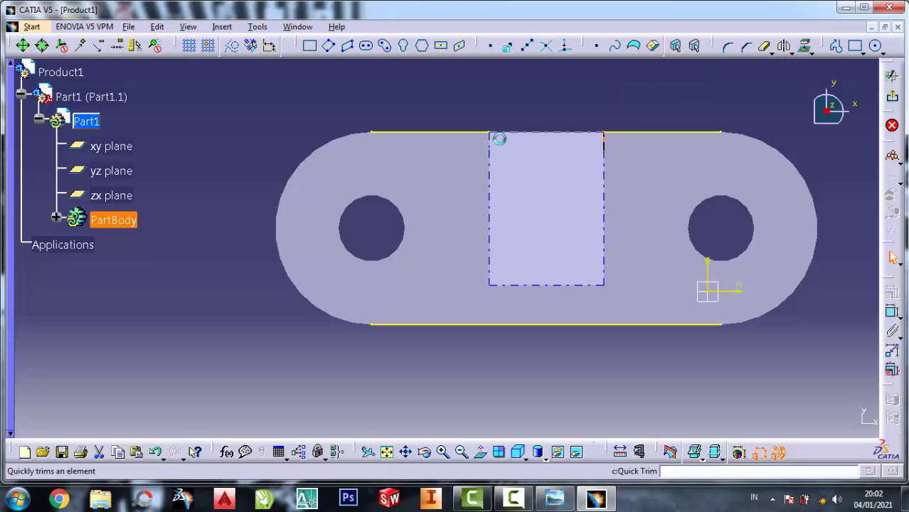
{"action": "left_click", "coordinate": [489, 139]}
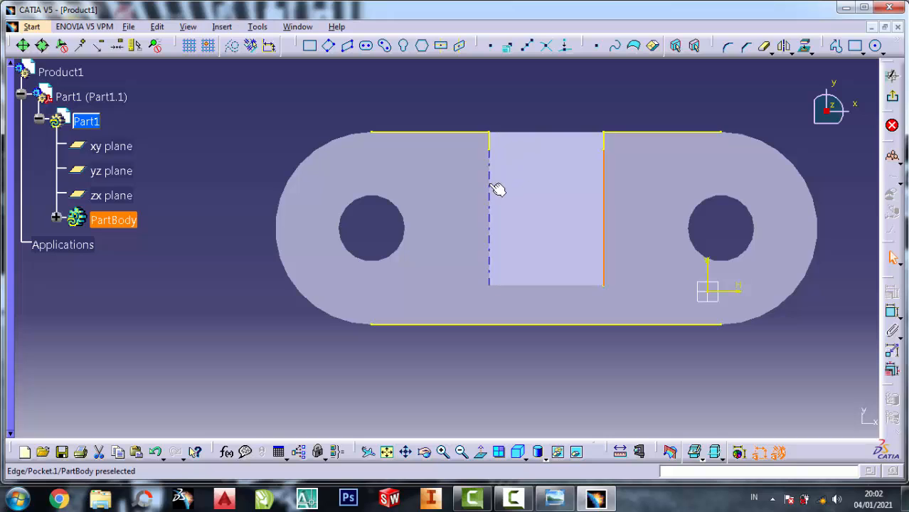
{"action": "left_click", "coordinate": [805, 47]}
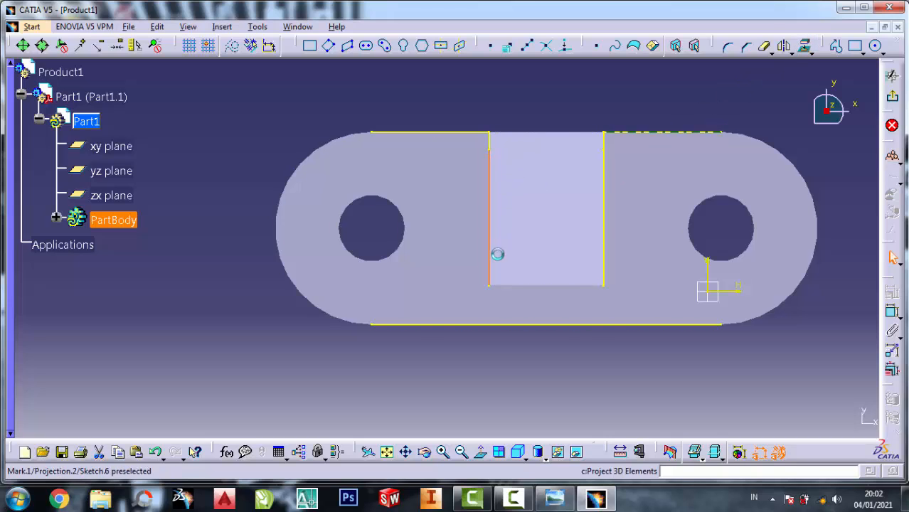
{"action": "left_click", "coordinate": [544, 286]}
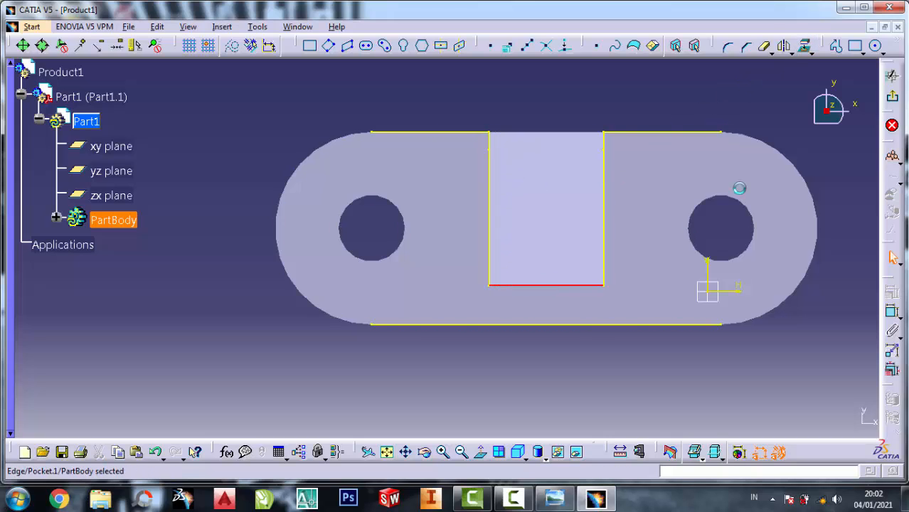
{"action": "left_click", "coordinate": [805, 47]}
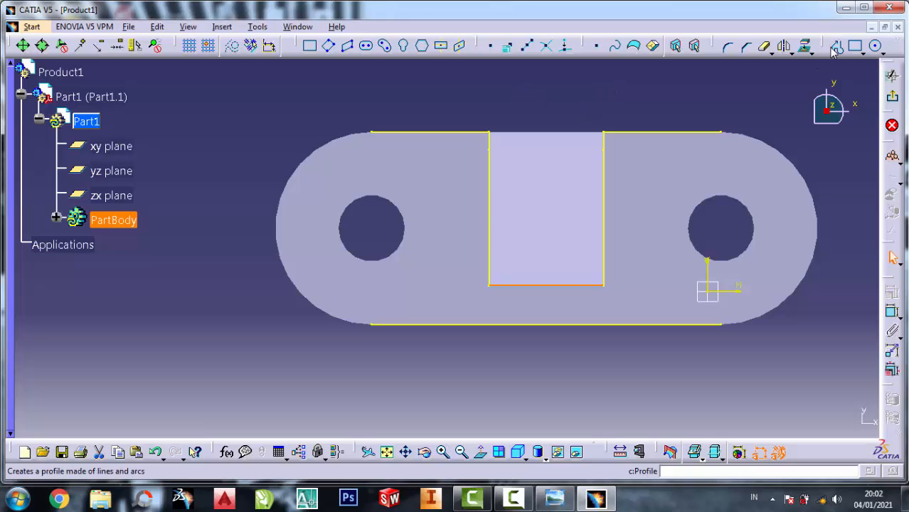
Draw two vertical lines between the plate's upper and lower edges, one on each side of the wedge.
{"action": "left_click", "coordinate": [615, 47]}
{"action": "left_click", "coordinate": [635, 132]}
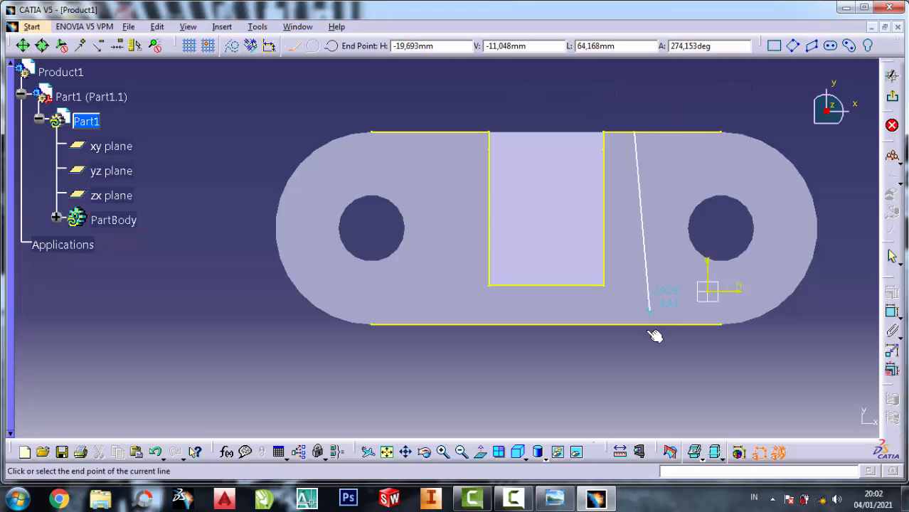
{"action": "left_click", "coordinate": [635, 325]}
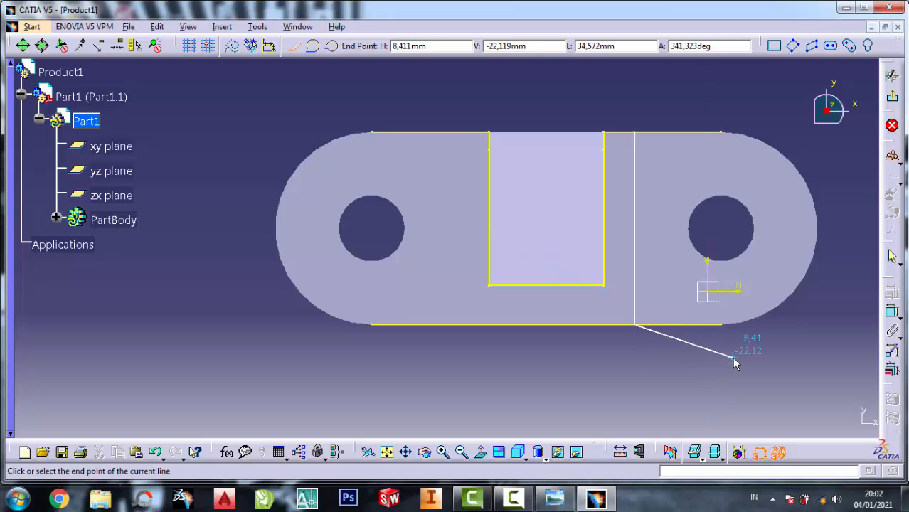
{"action": "key", "text": "Escape"}
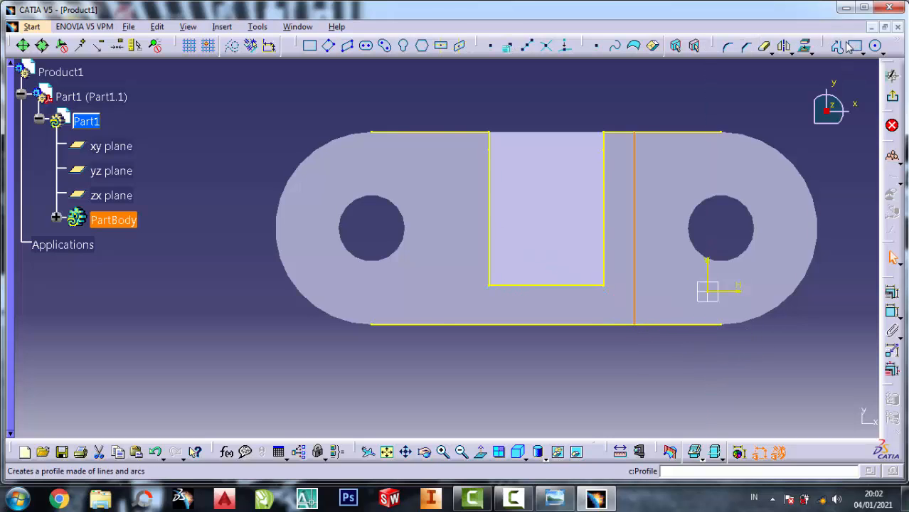
{"action": "left_click", "coordinate": [450, 132]}
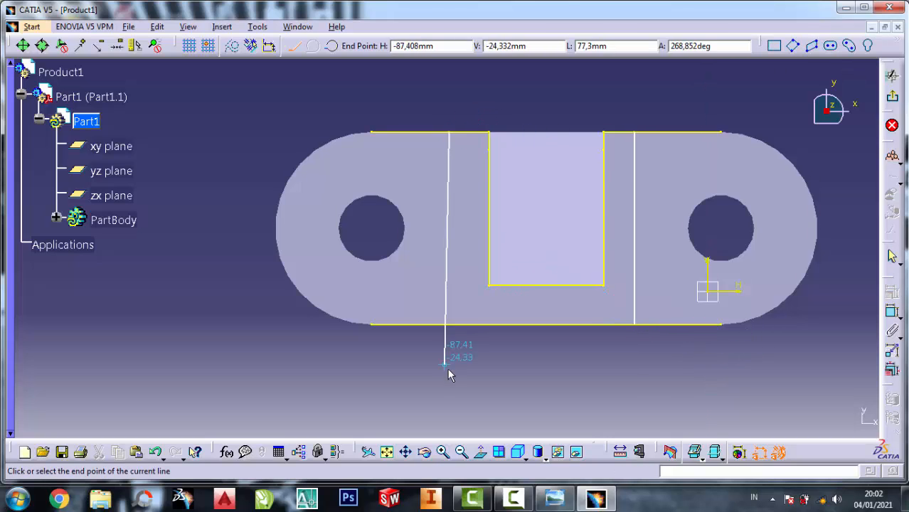
{"action": "left_click", "coordinate": [450, 325]}
{"action": "key", "text": "Escape"}
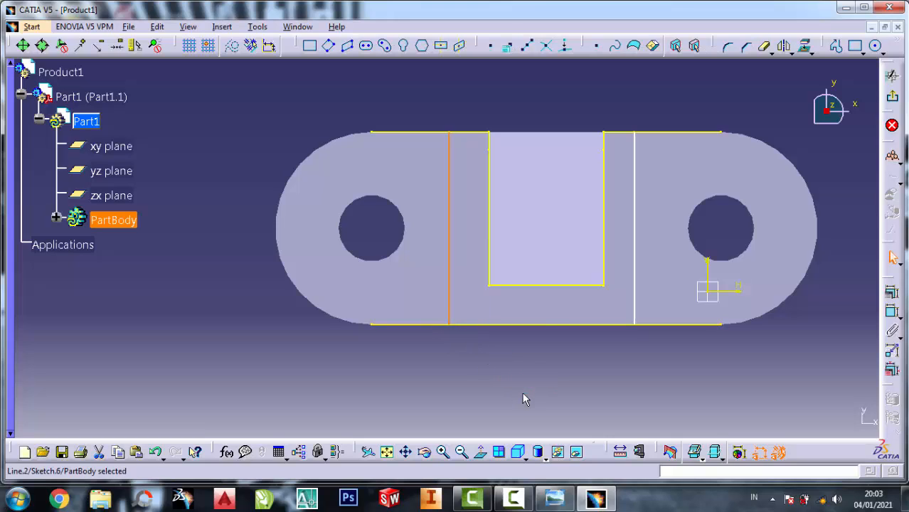
Dimension the distance from the vertical line left of the wedge to the wedge's adjacent side edge and set it to 13 mm.
{"action": "left_click", "coordinate": [555, 392]}
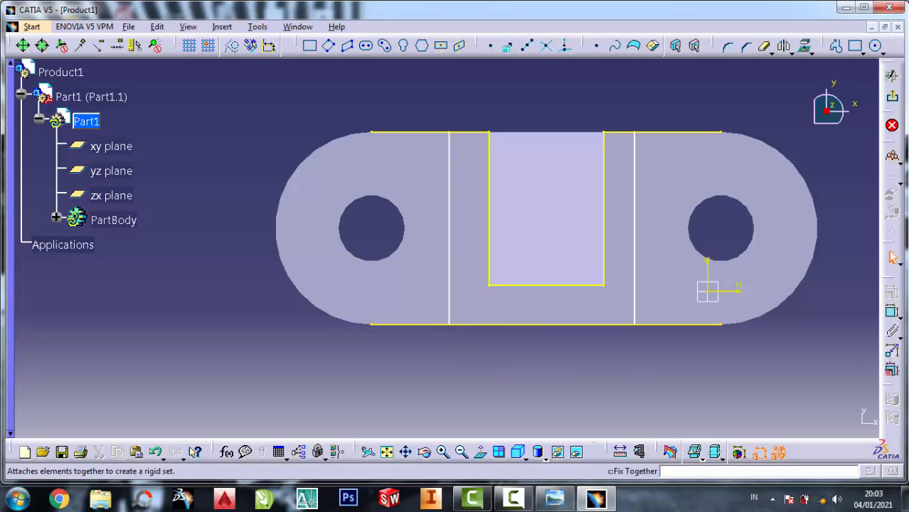
{"action": "left_click", "coordinate": [893, 314]}
{"action": "left_click", "coordinate": [491, 196]}
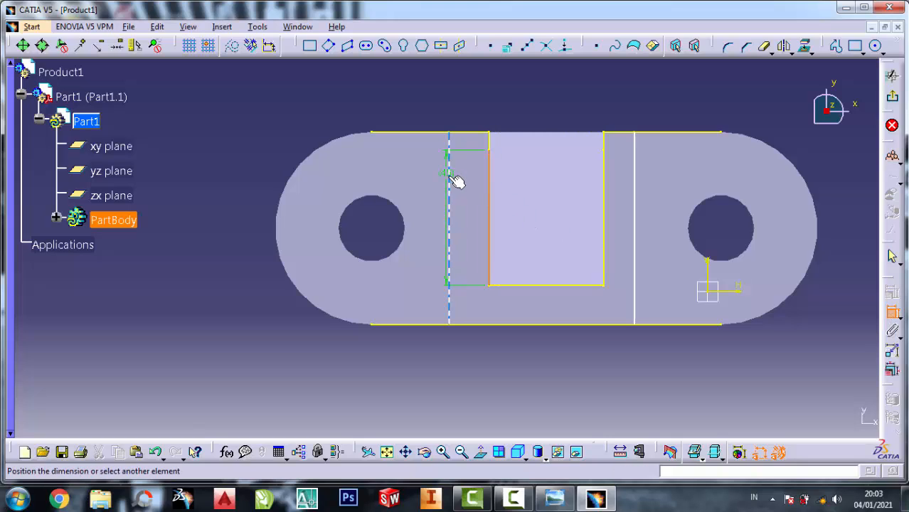
{"action": "left_click", "coordinate": [451, 181]}
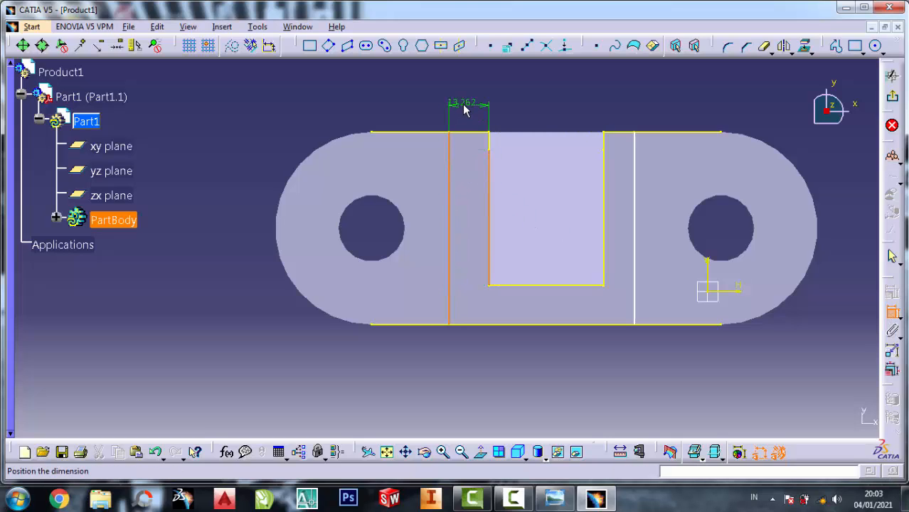
{"action": "left_click", "coordinate": [466, 106]}
{"action": "double_click", "coordinate": [464, 100]}
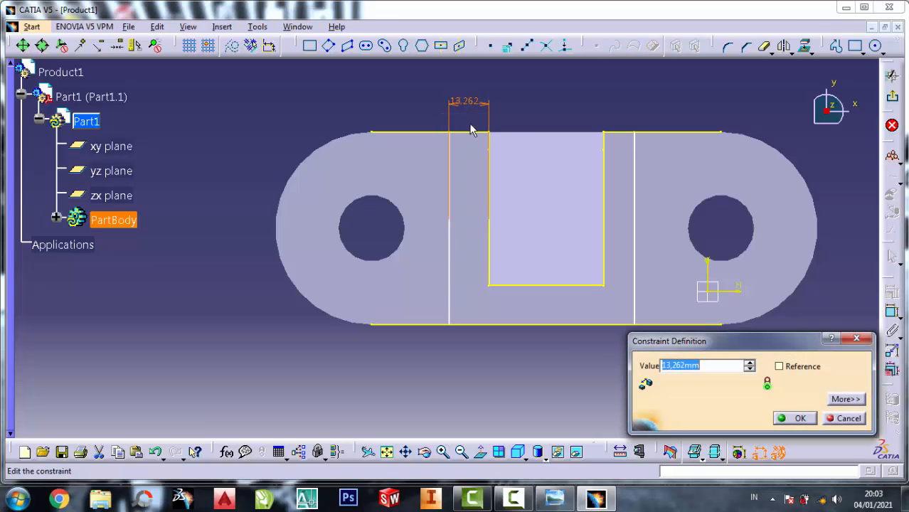
{"action": "type", "text": "13"}
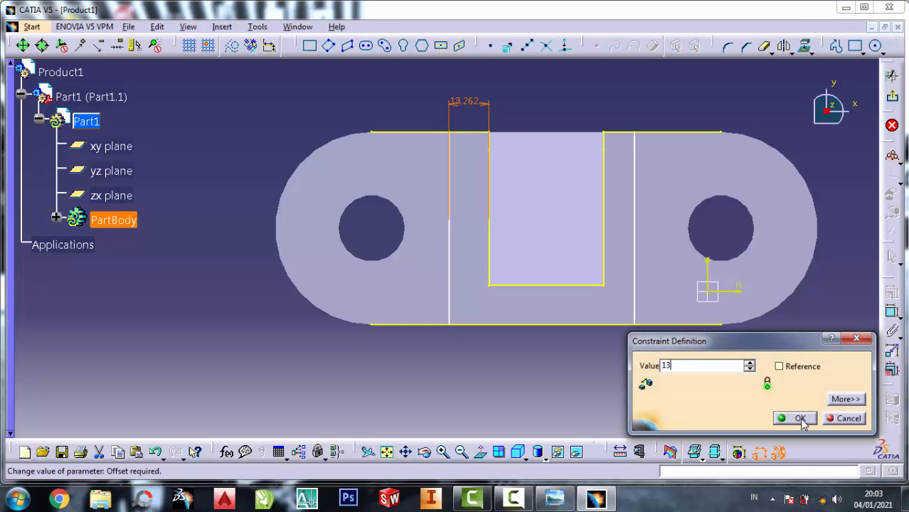
{"action": "left_click", "coordinate": [795, 418]}
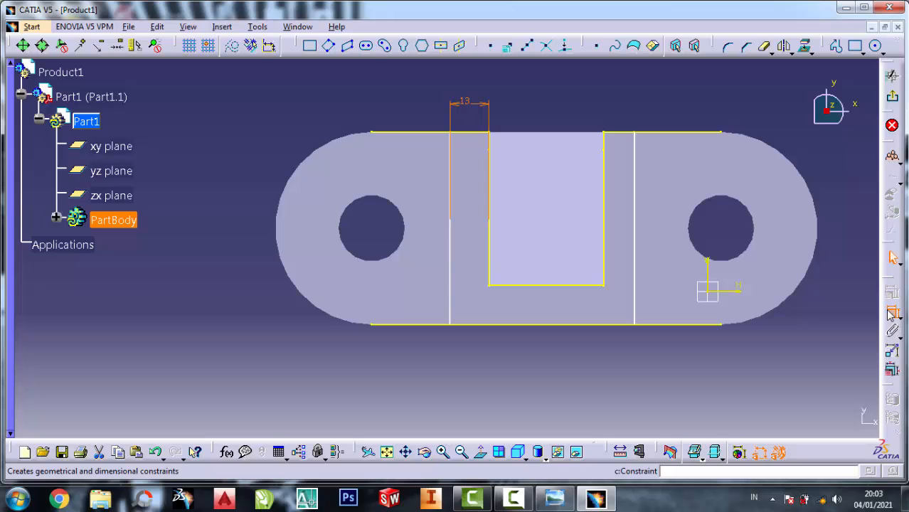
Dimension the distance between the vertical line right of the wedge and the wedge's nearer side edge, setting it to 13 mm.
{"action": "left_click", "coordinate": [633, 142]}
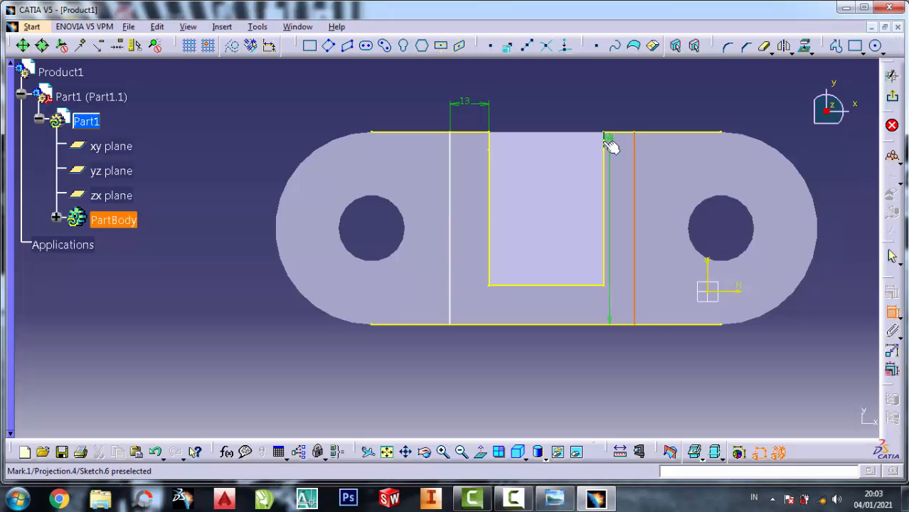
{"action": "left_click", "coordinate": [607, 94]}
{"action": "double_click", "coordinate": [609, 93]}
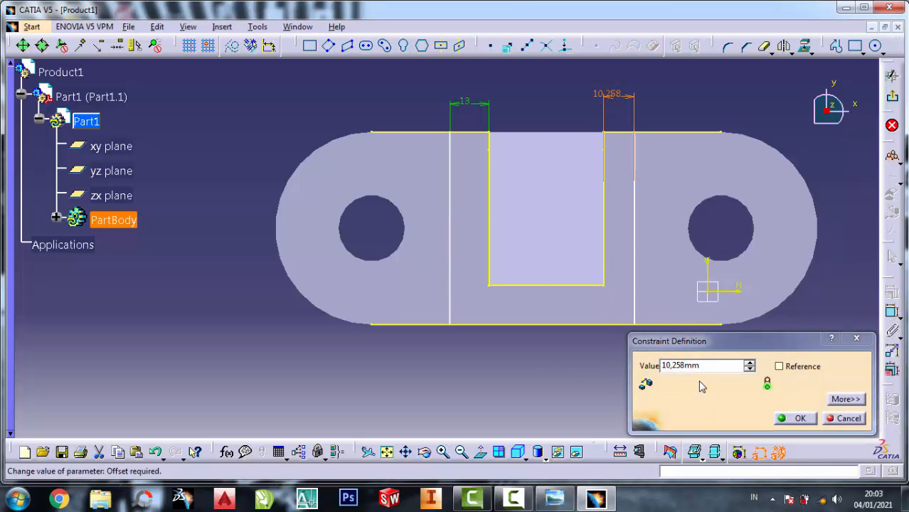
{"action": "left_click_drag", "start_coordinate": [704, 366], "coordinate": [599, 372]}
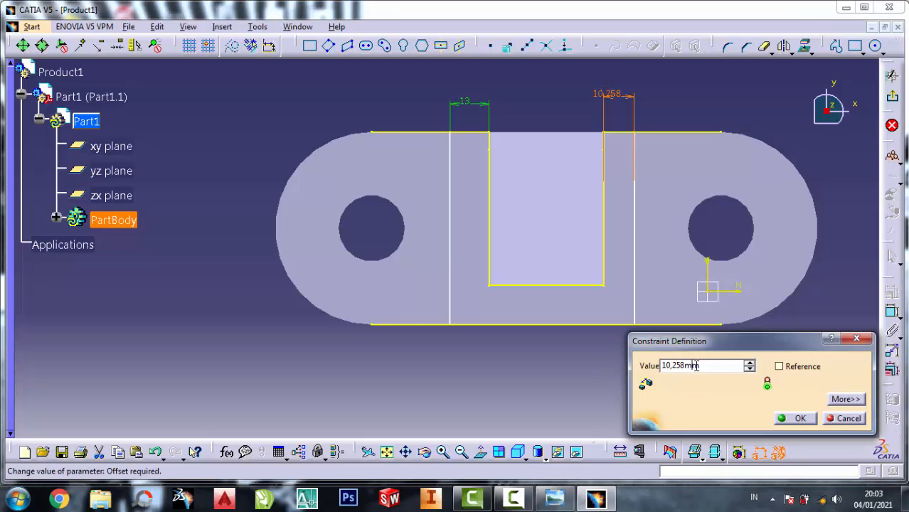
{"action": "left_click_drag", "start_coordinate": [700, 366], "coordinate": [620, 366]}
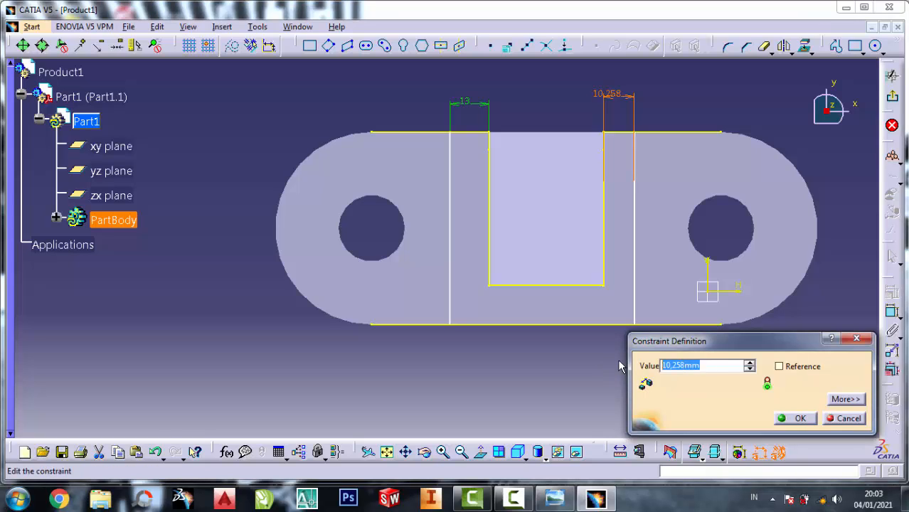
{"action": "left_click", "coordinate": [798, 419]}
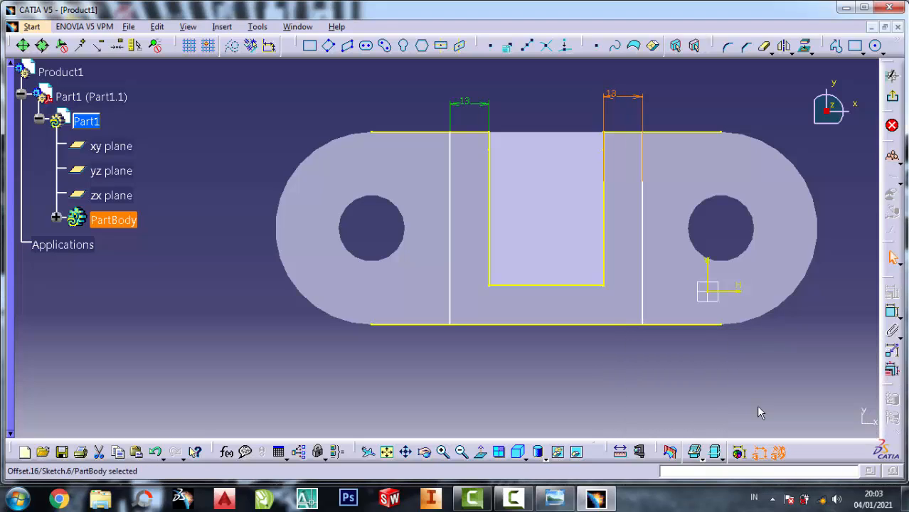
Quick-trim the upper and lower projected edge segments that extend outside the two vertical lines.
{"action": "left_click", "coordinate": [764, 46]}
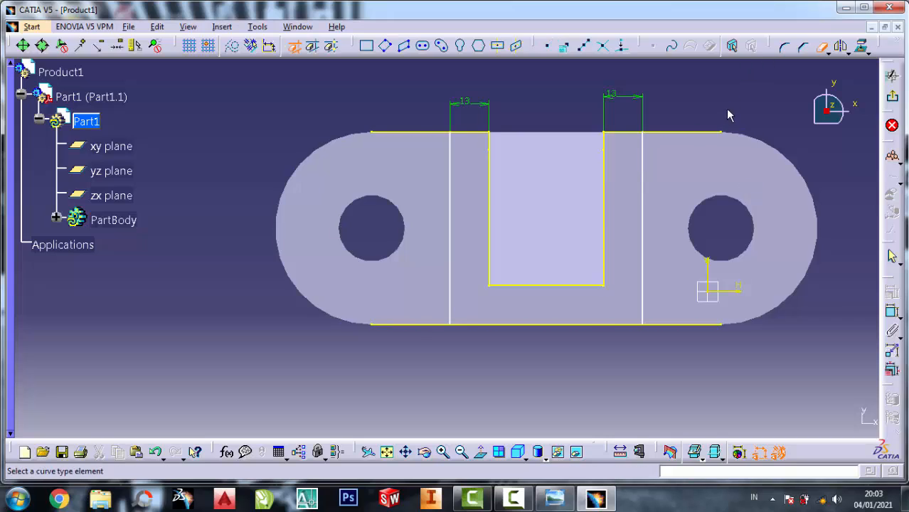
{"action": "left_click", "coordinate": [678, 133]}
{"action": "left_click", "coordinate": [764, 46]}
{"action": "left_click", "coordinate": [409, 133]}
{"action": "left_click", "coordinate": [764, 46]}
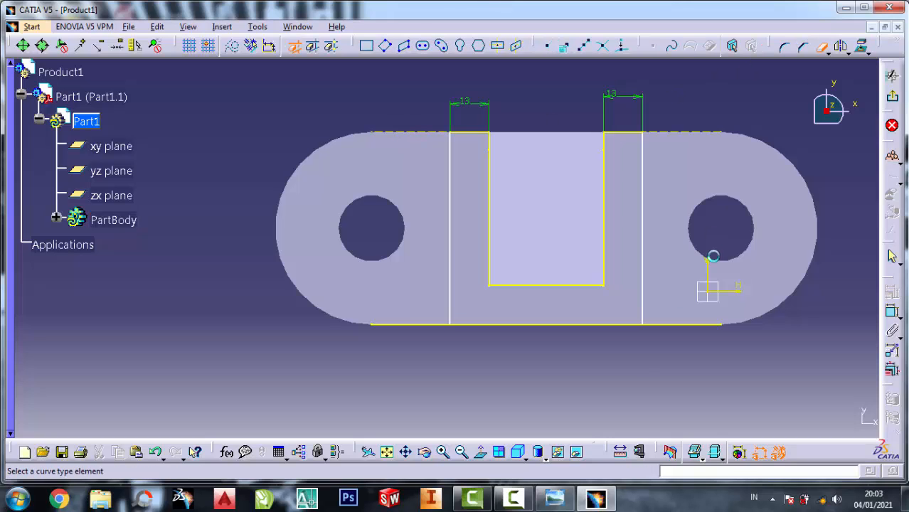
{"action": "left_click", "coordinate": [676, 326]}
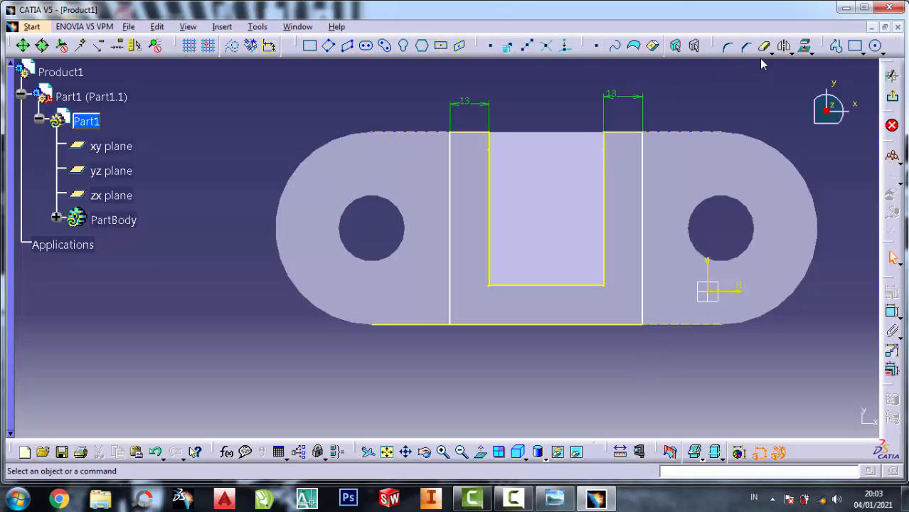
{"action": "left_click", "coordinate": [405, 324]}
Leave the sketch and pad the U-shaped wall profile upward 45 mm, checking the wall height in the reference drawing.
{"action": "left_click", "coordinate": [893, 157]}
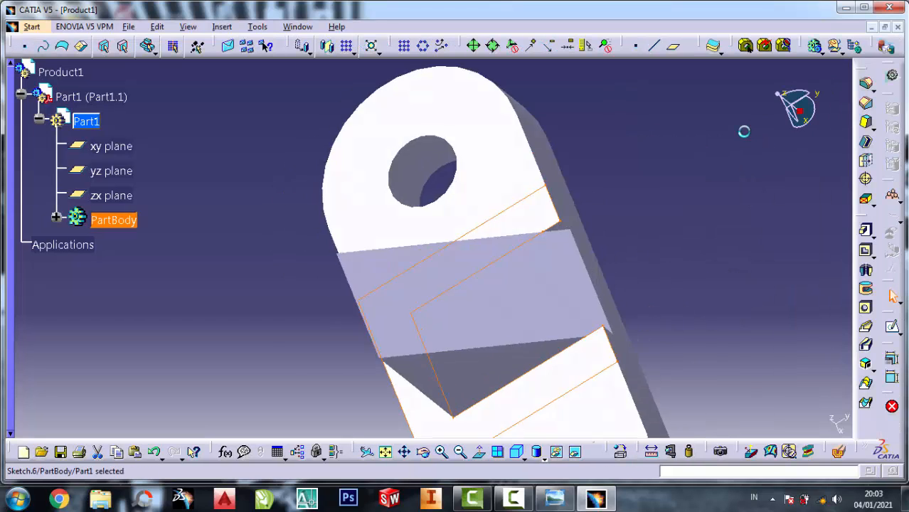
{"action": "left_click", "coordinate": [865, 230]}
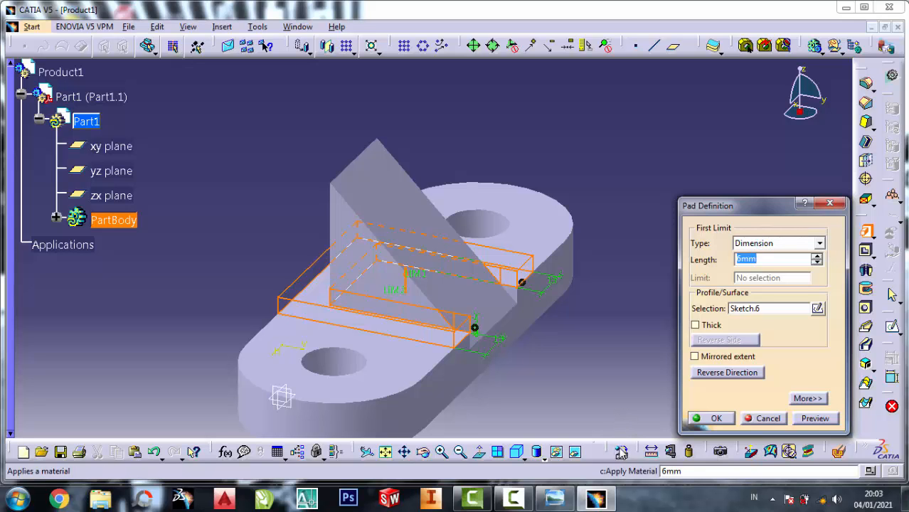
{"action": "left_click", "coordinate": [556, 499]}
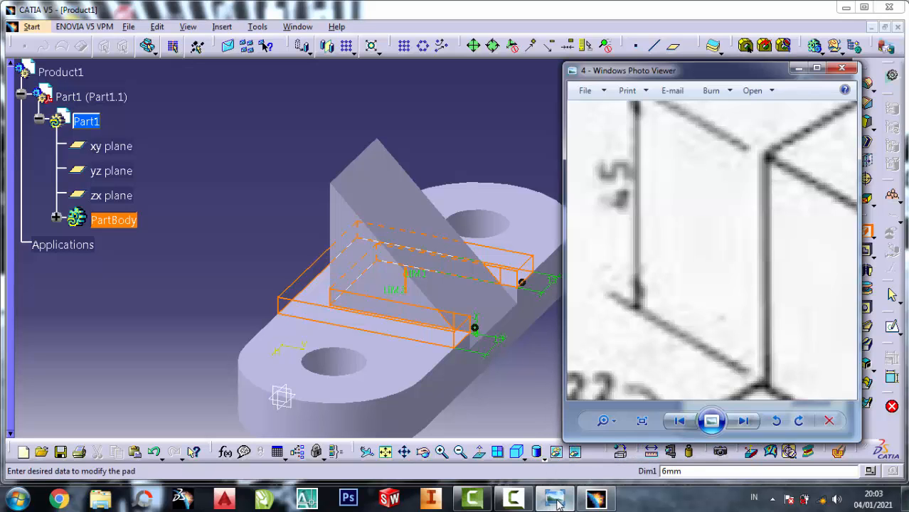
{"action": "left_click", "coordinate": [583, 502]}
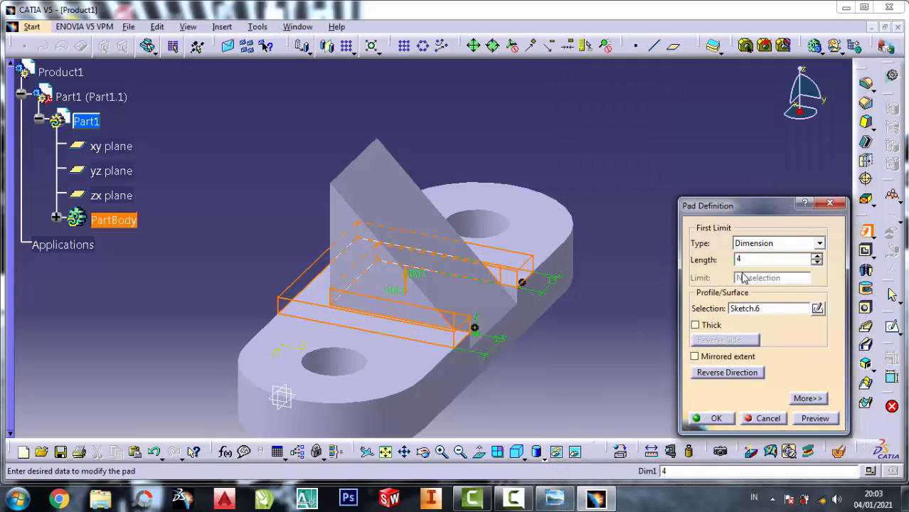
{"action": "left_click", "coordinate": [716, 420]}
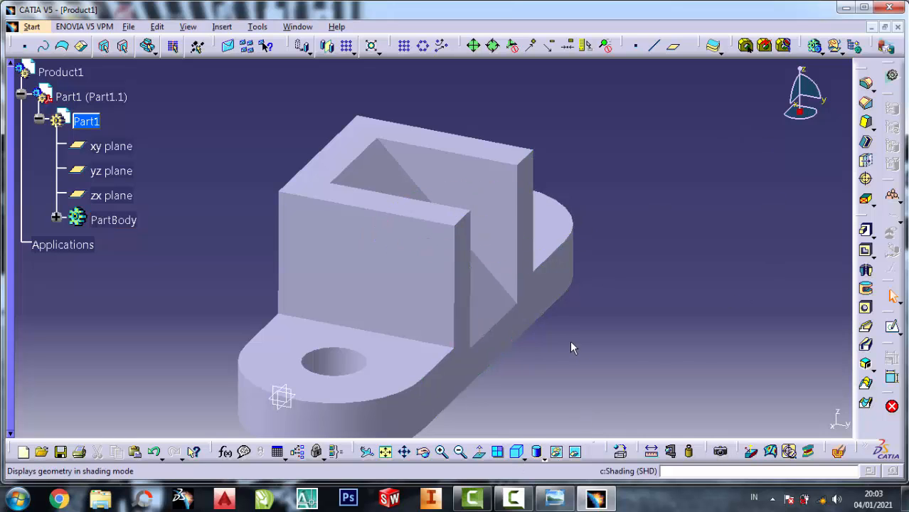
Examine the bracket's walls, wedge and base from several sides and compare them with the complete reference drawing.
{"action": "left_click", "coordinate": [425, 453]}
{"action": "left_click_drag", "start_coordinate": [534, 359], "coordinate": [504, 338]}
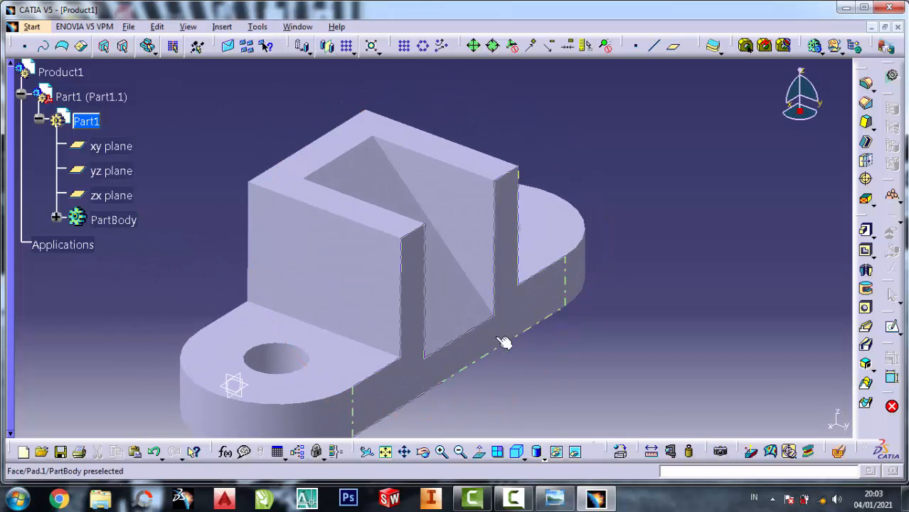
{"action": "left_click", "coordinate": [461, 454]}
{"action": "left_click", "coordinate": [442, 454]}
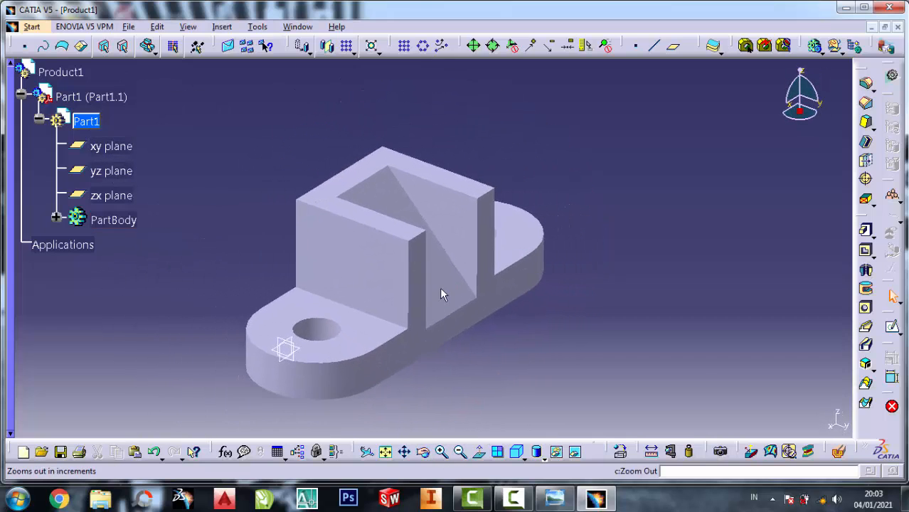
{"action": "left_click", "coordinate": [459, 452]}
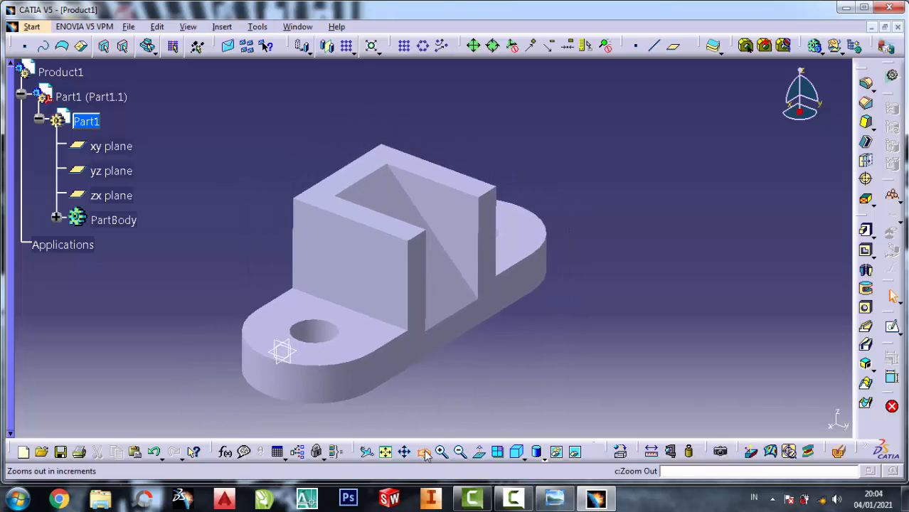
{"action": "left_click", "coordinate": [423, 453]}
{"action": "left_click_drag", "start_coordinate": [416, 274], "coordinate": [283, 211]}
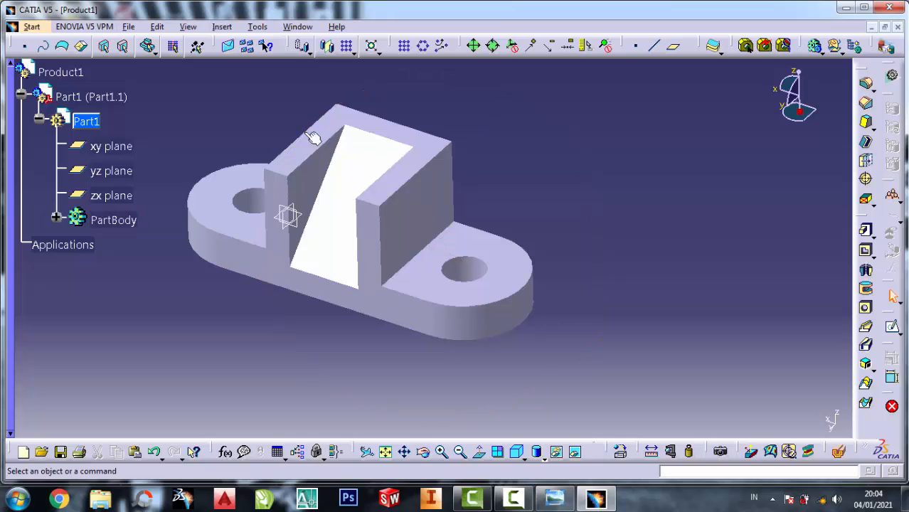
{"action": "left_click", "coordinate": [442, 451]}
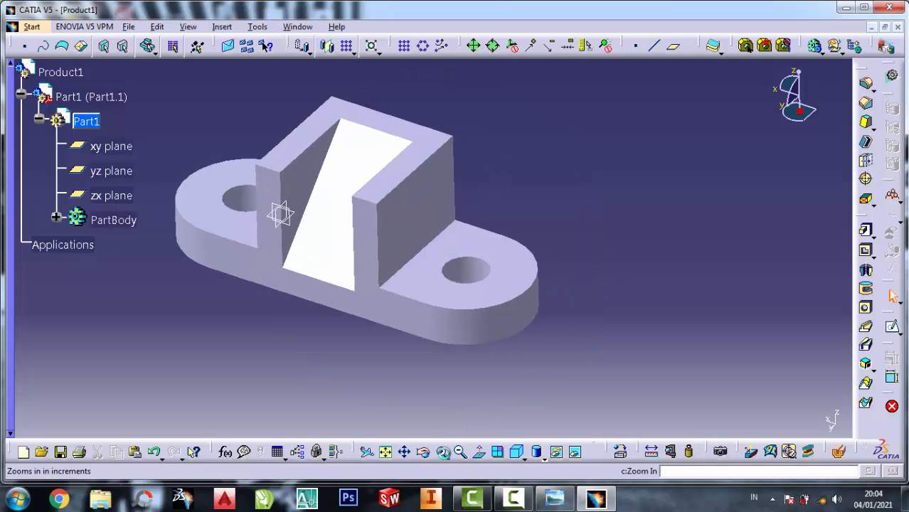
{"action": "left_click", "coordinate": [555, 498]}
{"action": "scroll", "coordinate": [797, 182], "scroll_direction": "down", "scroll_amount": 5}
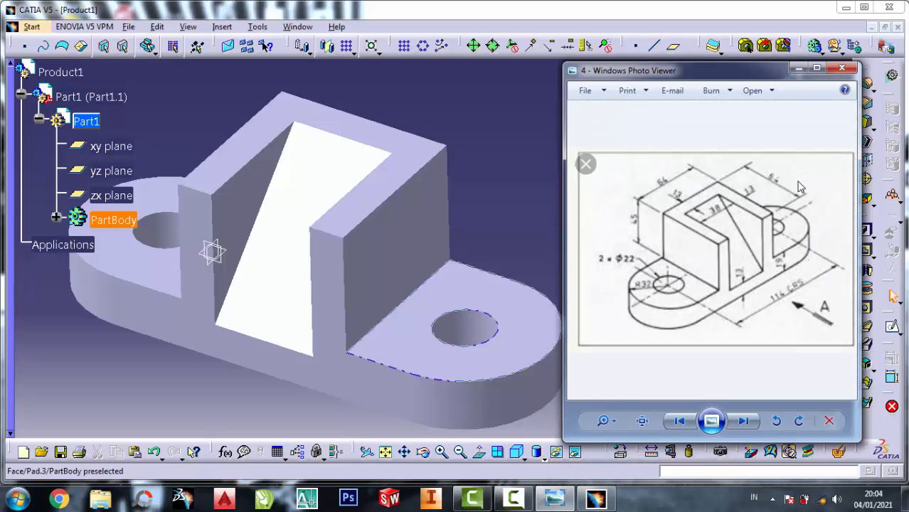